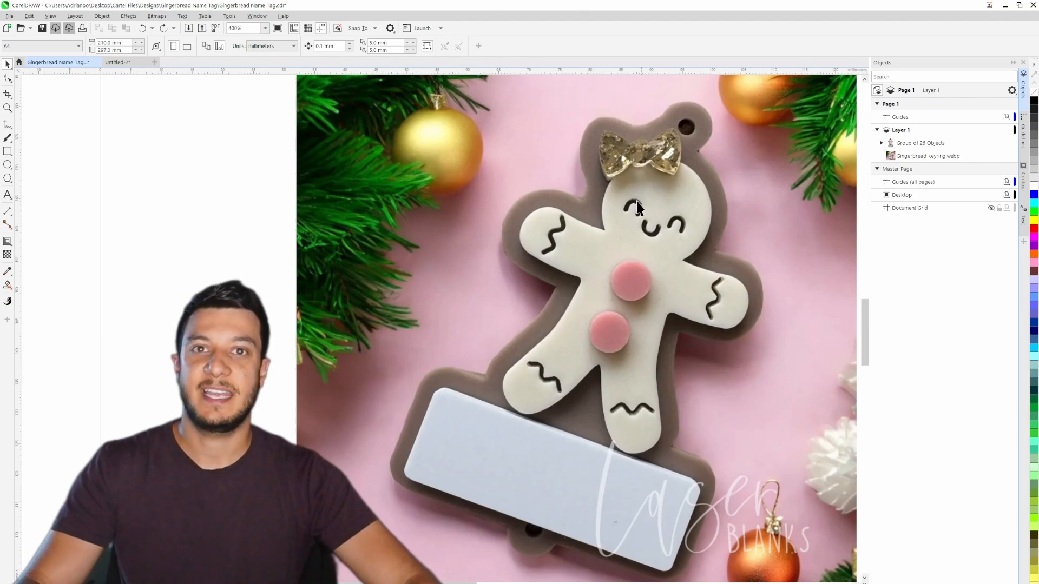
- Compare the gingerbread keyring reference photo with the finished name tag design beside it
{"action": "scroll", "coordinate": [600, 425], "scroll_direction": "down", "scroll_amount": 1}
{"action": "scroll", "coordinate": [600, 420], "scroll_direction": "down", "scroll_amount": 1}
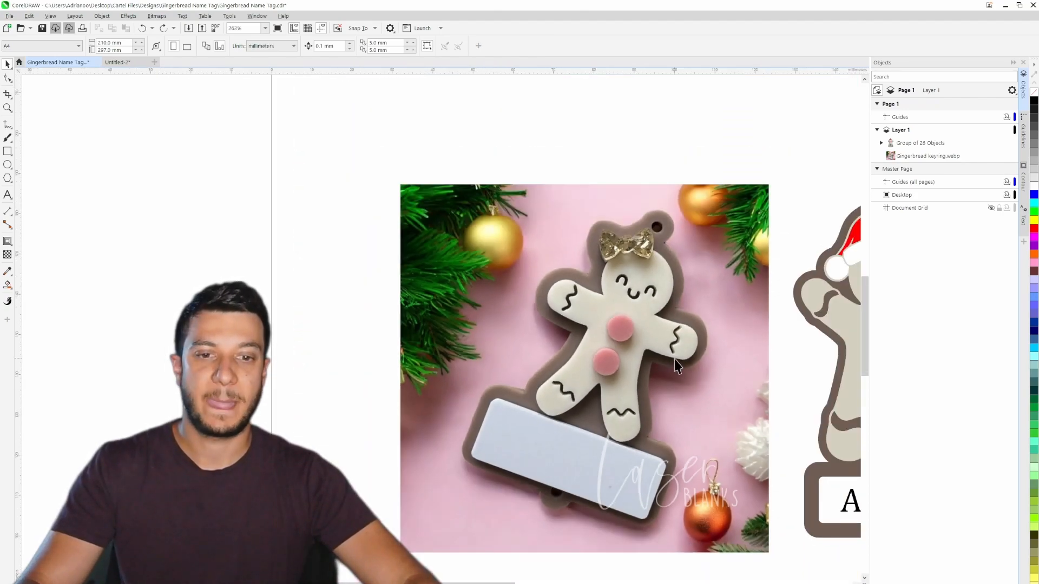
{"action": "left_click_drag", "start_coordinate": [674, 360], "coordinate": [309, 324]}
{"action": "scroll", "coordinate": [507, 294], "scroll_direction": "up", "scroll_amount": 1}
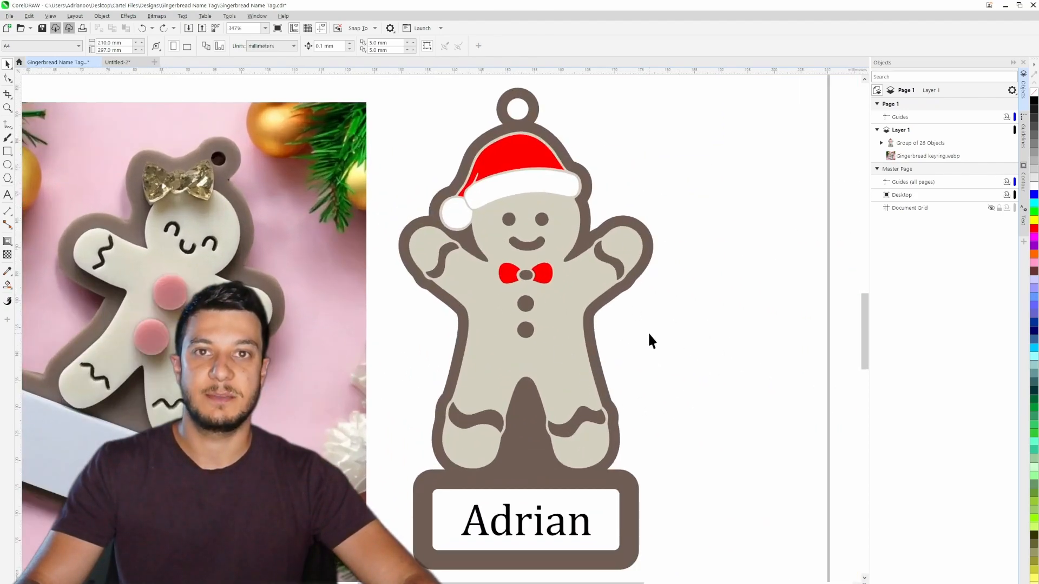
{"action": "left_click_drag", "start_coordinate": [488, 322], "coordinate": [561, 317]}
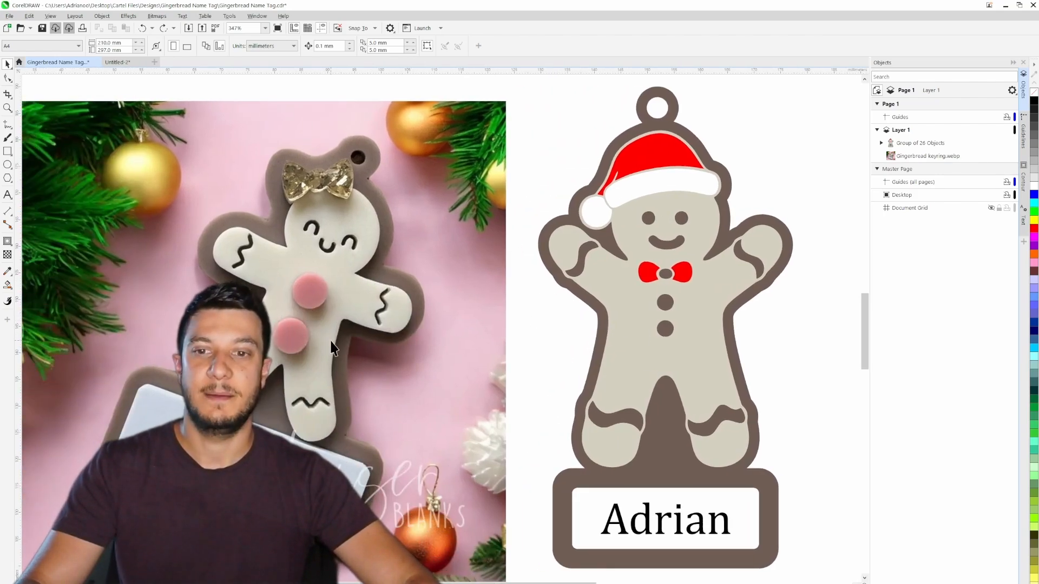
{"action": "left_click_drag", "start_coordinate": [319, 330], "coordinate": [525, 341]}
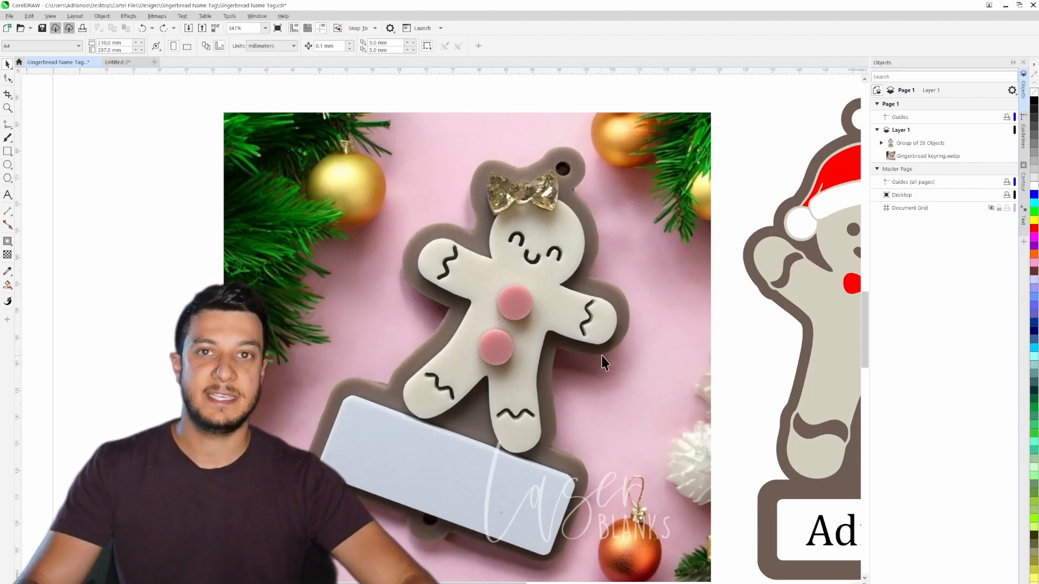
{"action": "left_click_drag", "start_coordinate": [696, 278], "coordinate": [395, 275]}
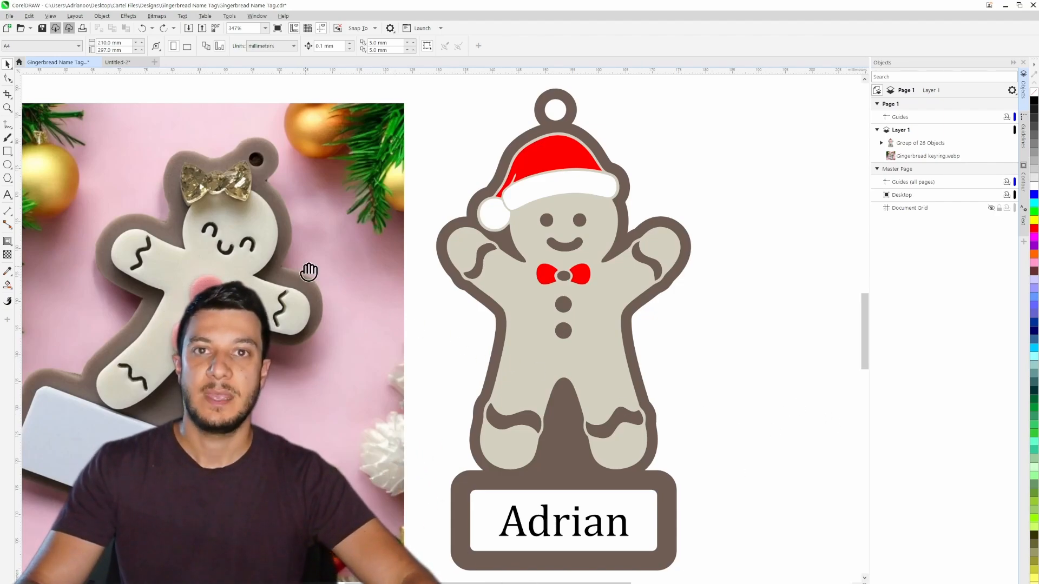
{"action": "left_click_drag", "start_coordinate": [308, 271], "coordinate": [436, 266]}
{"action": "left_click_drag", "start_coordinate": [587, 217], "coordinate": [534, 281]}
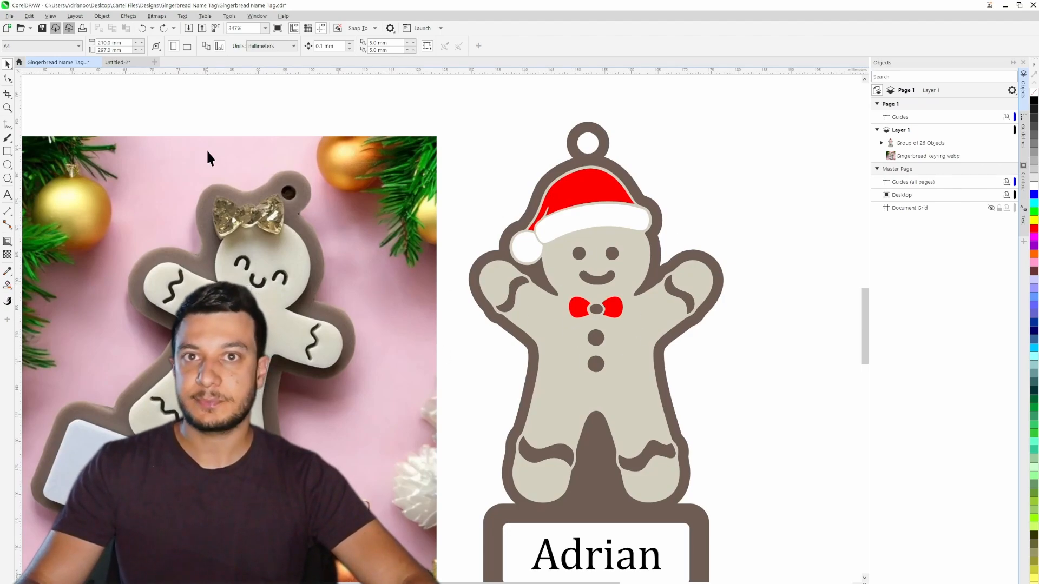
- Switch to the Untitled-2 document, select the gingerbread man bitmap and inspect its line work up close
{"action": "left_click", "coordinate": [119, 63]}
{"action": "left_click_drag", "start_coordinate": [411, 247], "coordinate": [561, 247]}
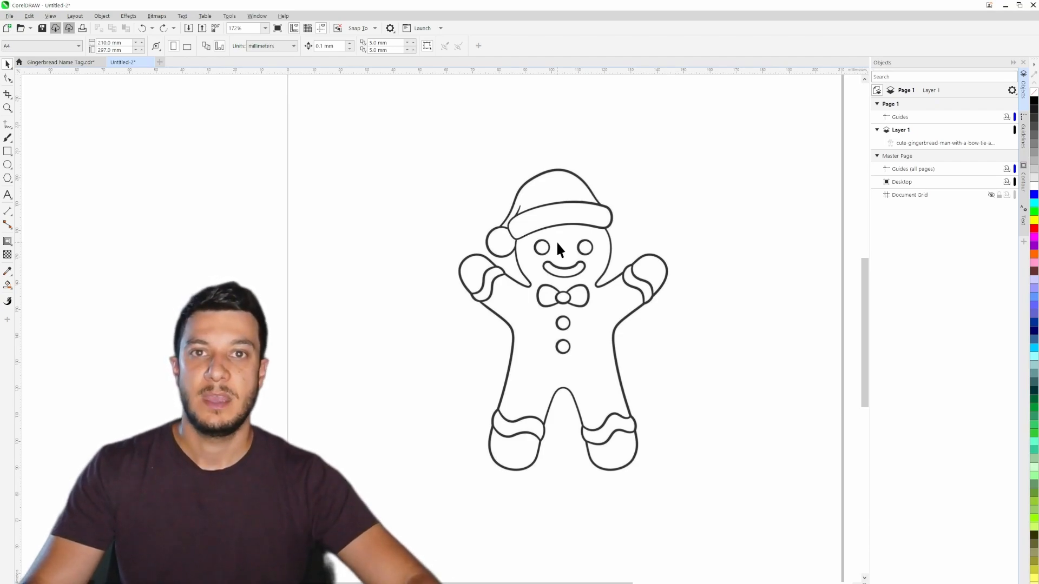
{"action": "scroll", "coordinate": [557, 243], "scroll_direction": "up", "scroll_amount": 1}
{"action": "scroll", "coordinate": [553, 244], "scroll_direction": "up", "scroll_amount": 1}
{"action": "left_click_drag", "start_coordinate": [585, 332], "coordinate": [577, 301]}
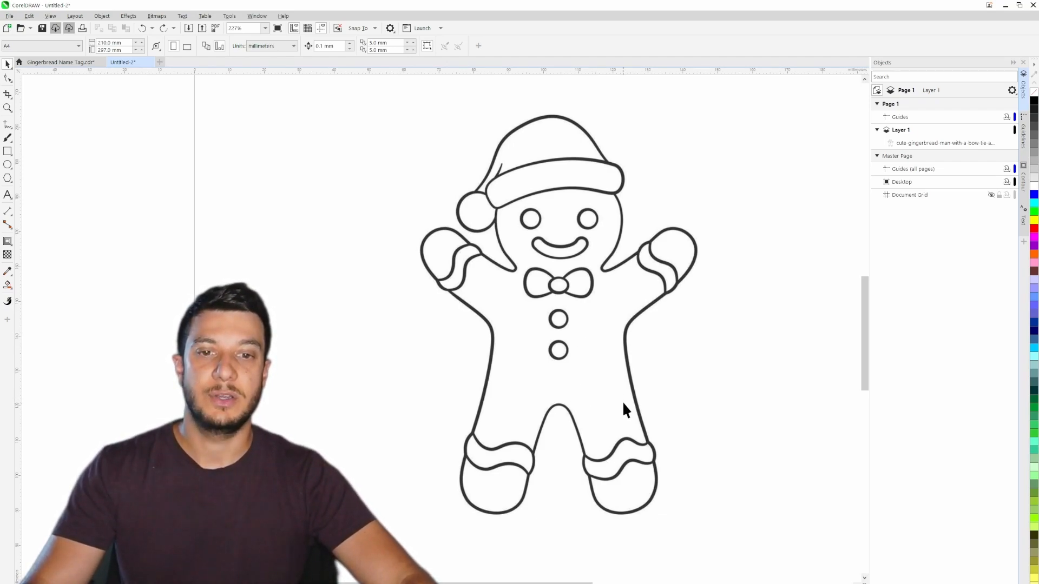
{"action": "left_click", "coordinate": [593, 295]}
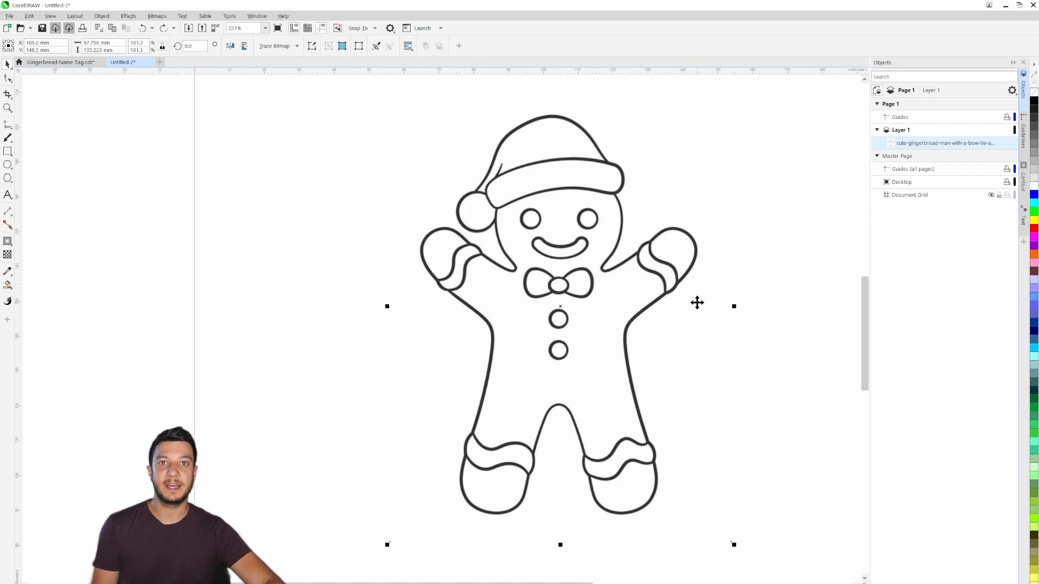
{"action": "scroll", "coordinate": [654, 222], "scroll_direction": "up", "scroll_amount": 5}
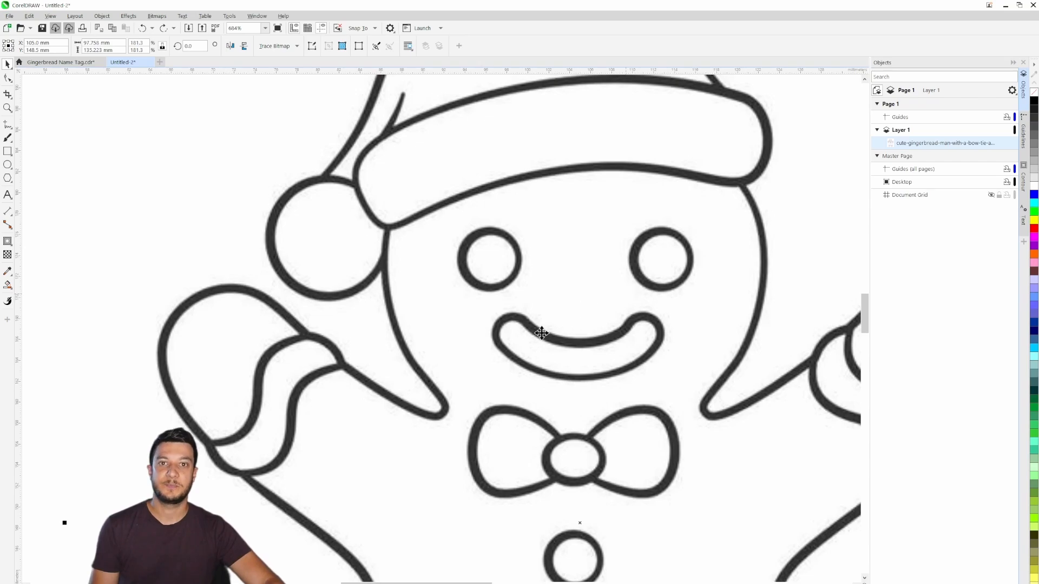
{"action": "left_click_drag", "start_coordinate": [540, 332], "coordinate": [423, 292]}
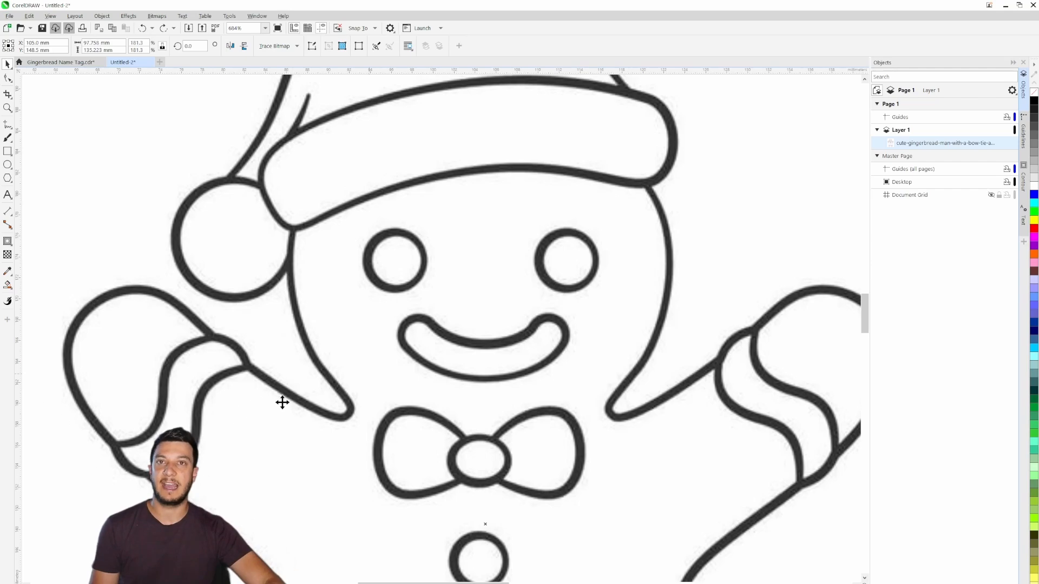
{"action": "left_click_drag", "start_coordinate": [715, 166], "coordinate": [766, 272]}
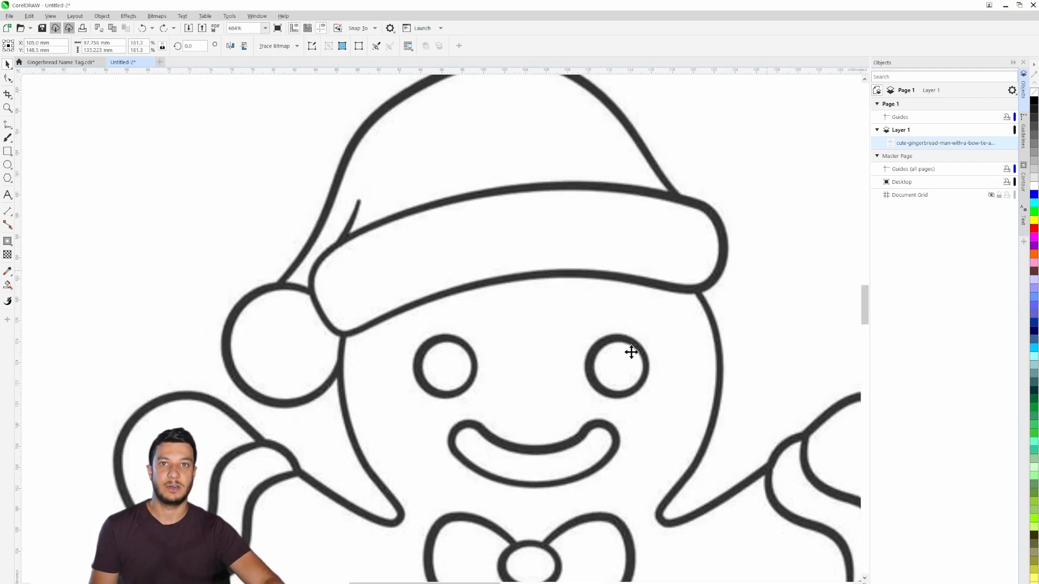
{"action": "left_click_drag", "start_coordinate": [641, 414], "coordinate": [608, 310]}
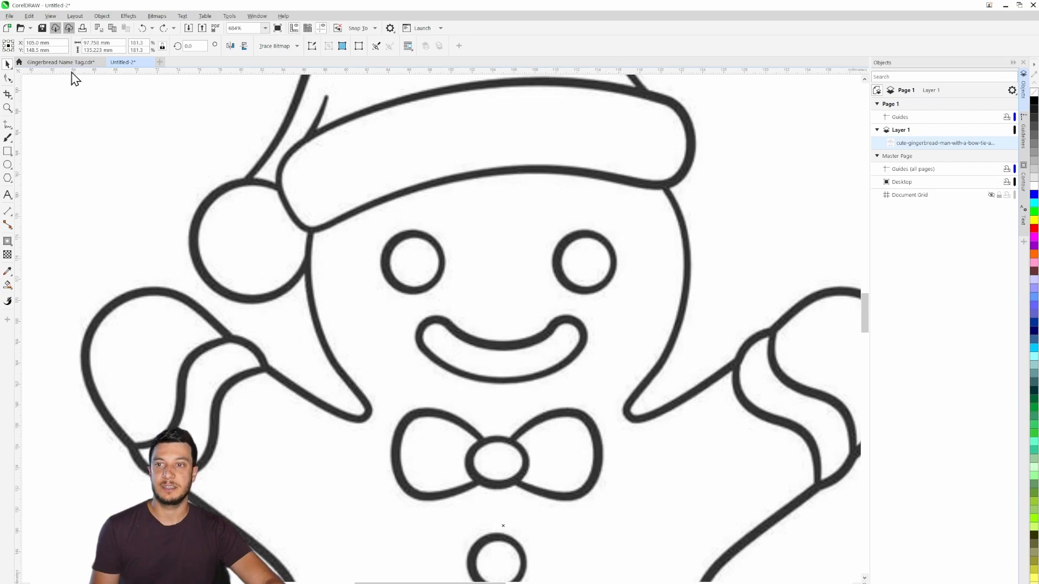
- Examine the keyring photo in the Gingerbread Name Tag document, and return to the line drawing in Untitled-2
{"action": "left_click", "coordinate": [61, 63]}
{"action": "left_click_drag", "start_coordinate": [204, 312], "coordinate": [542, 317]}
{"action": "scroll", "coordinate": [541, 315], "scroll_direction": "up", "scroll_amount": 1}
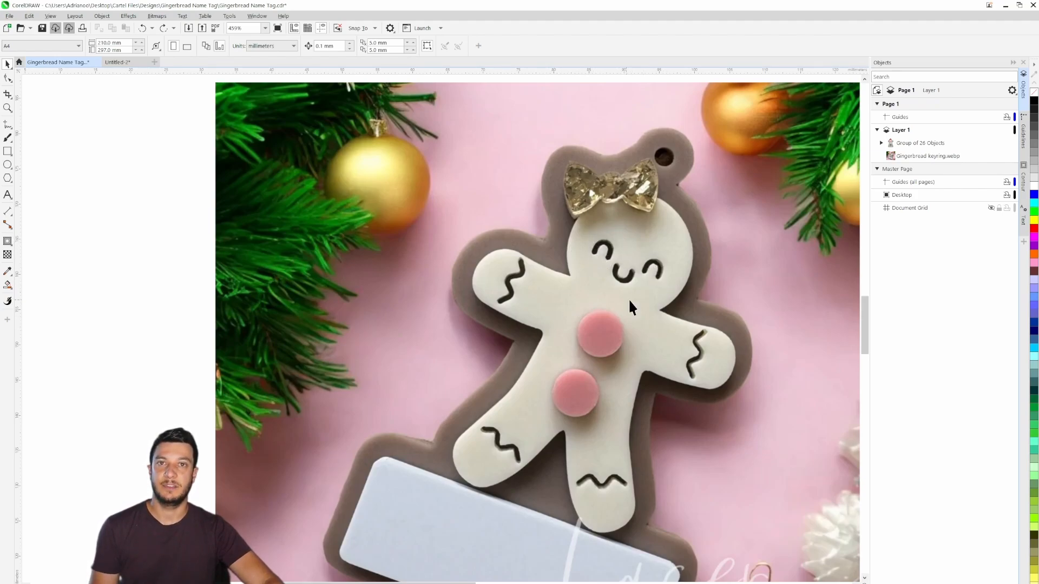
{"action": "left_click_drag", "start_coordinate": [601, 459], "coordinate": [590, 301]}
{"action": "left_click_drag", "start_coordinate": [641, 229], "coordinate": [612, 314]}
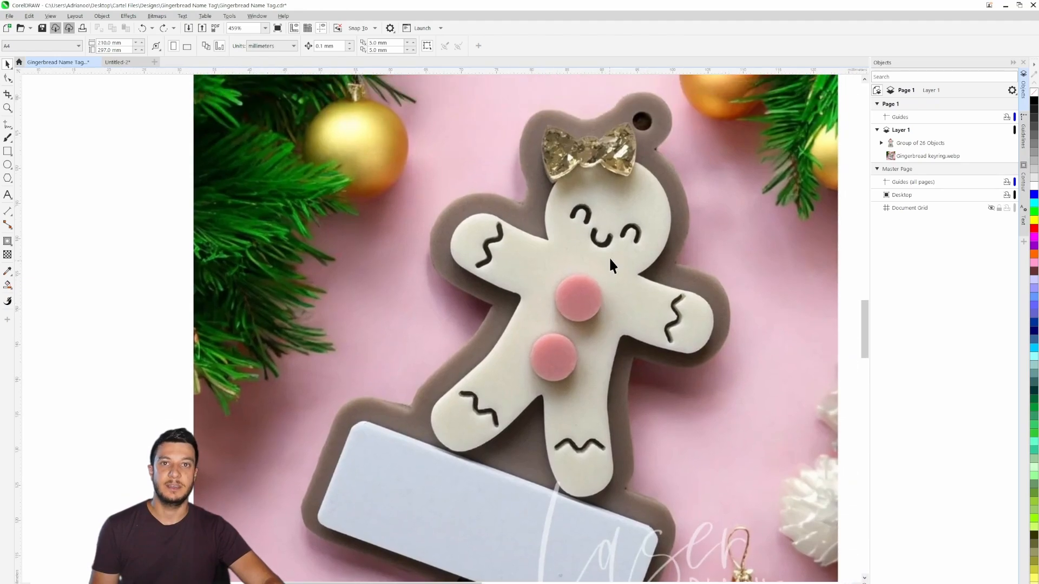
{"action": "left_click", "coordinate": [111, 62]}
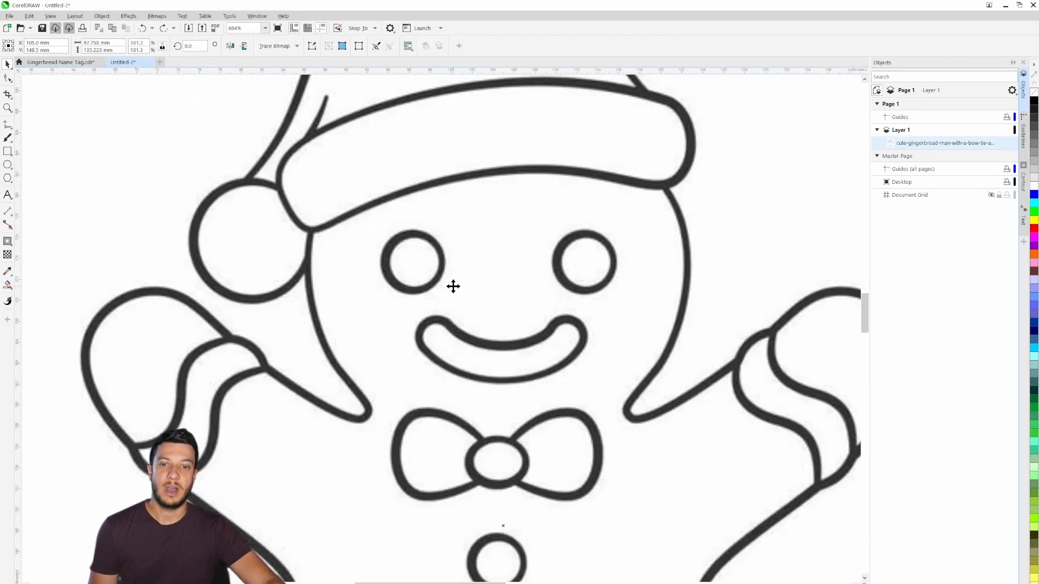
{"action": "scroll", "coordinate": [453, 285], "scroll_direction": "up", "scroll_amount": 2}
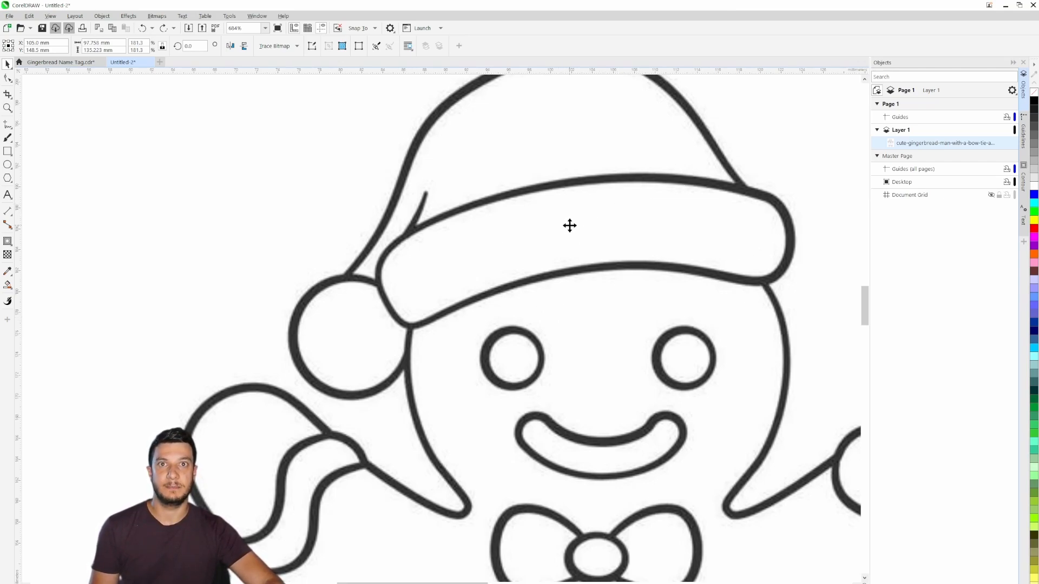
{"action": "scroll", "coordinate": [675, 250], "scroll_direction": "down", "scroll_amount": 2}
{"action": "scroll", "coordinate": [675, 250], "scroll_direction": "down", "scroll_amount": 1}
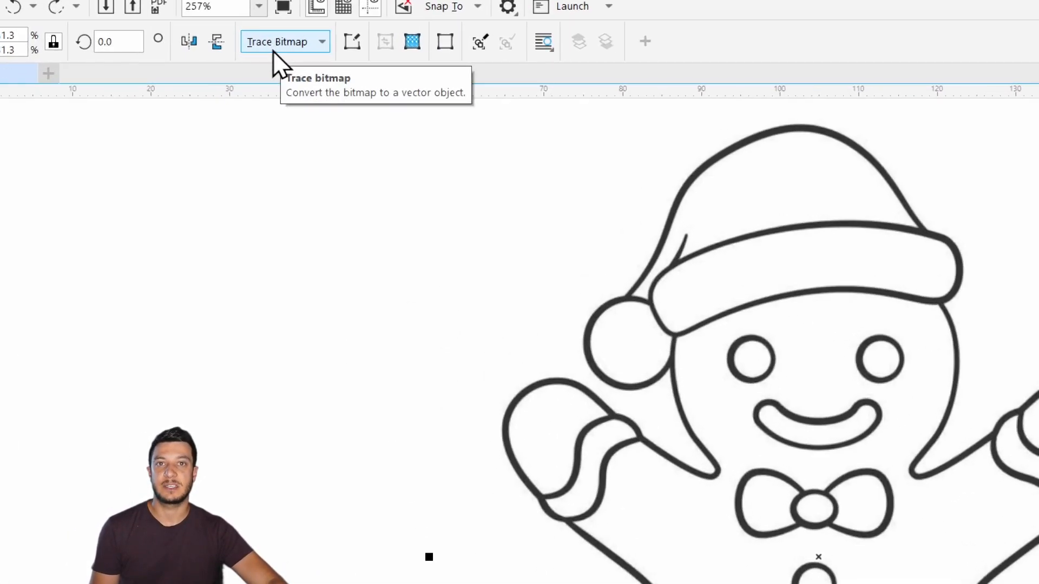
- Trace the gingerbread bitmap with Outline Trace as a Detailed Logo, accepting the preset PowerTRACE settings
{"action": "left_click", "coordinate": [273, 49]}
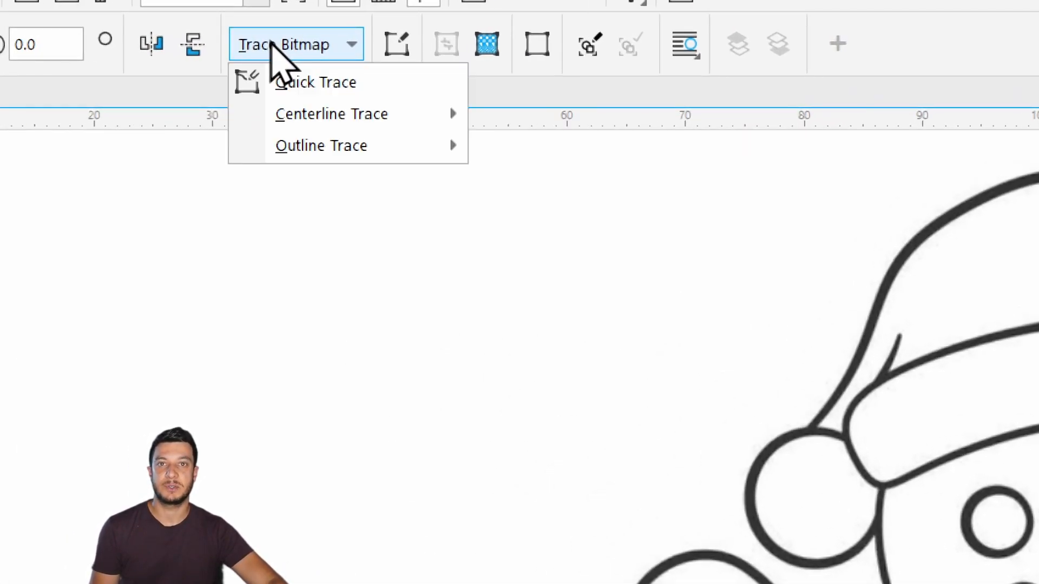
{"action": "mouse_move", "coordinate": [268, 115]}
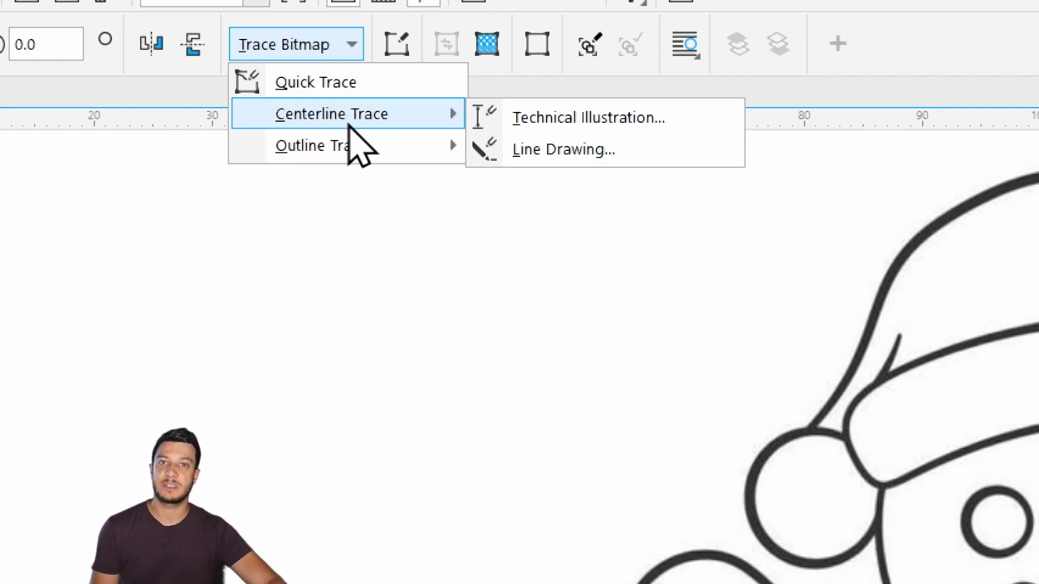
{"action": "mouse_move", "coordinate": [330, 145]}
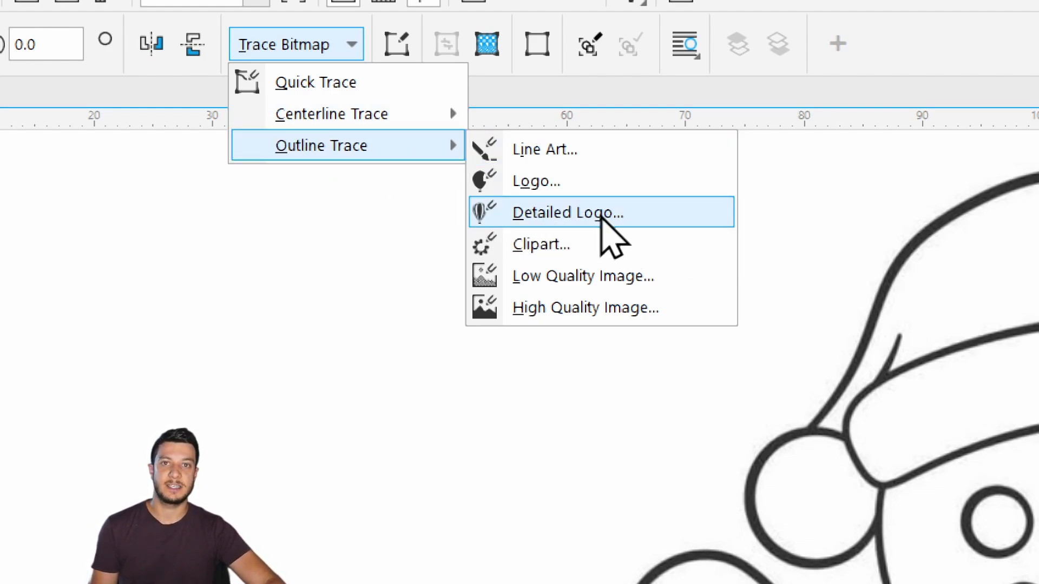
{"action": "left_click", "coordinate": [600, 215]}
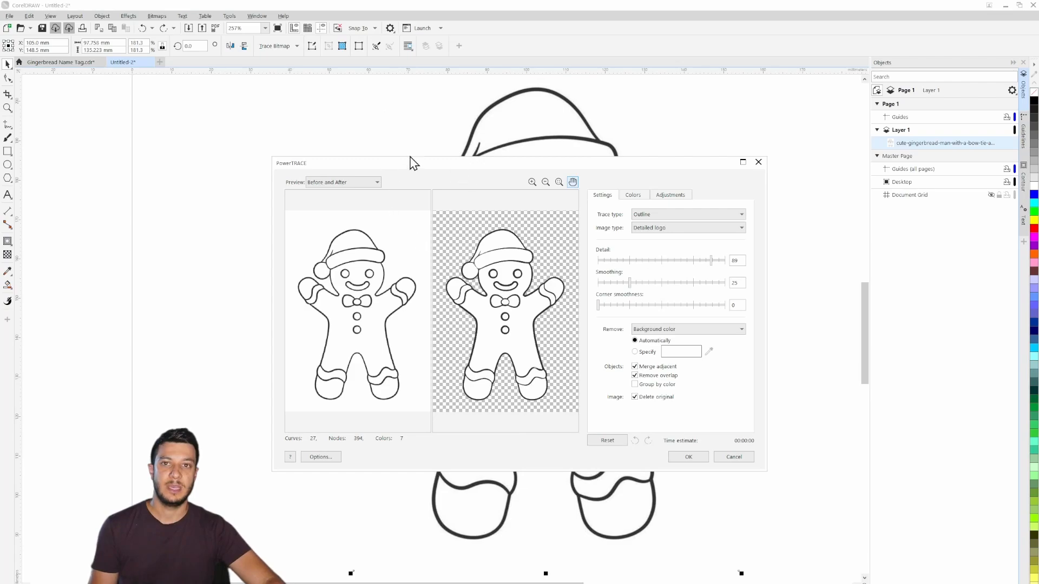
{"action": "left_click", "coordinate": [688, 458]}
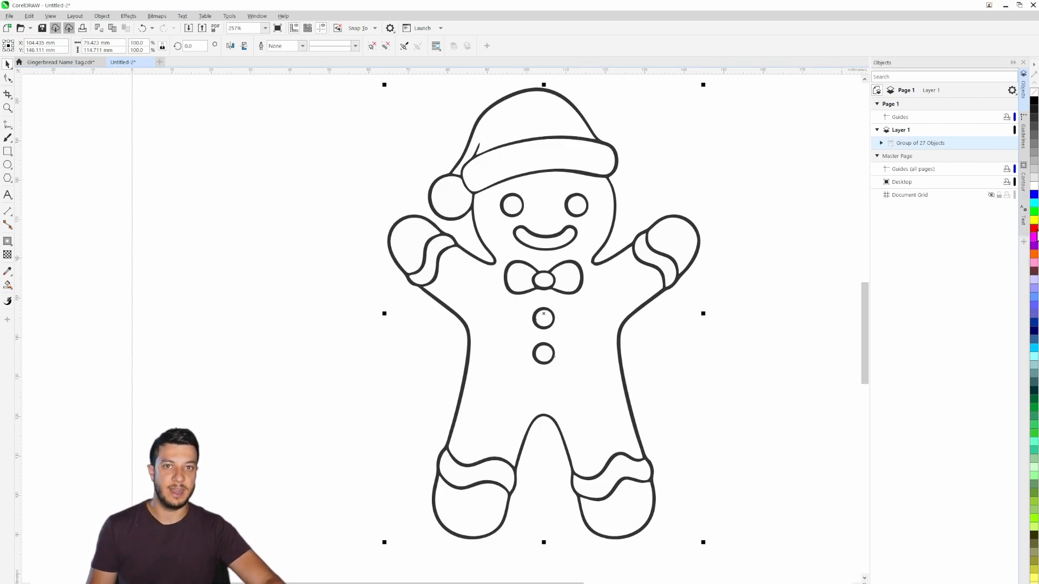
- Give the traced gingerbread group a red outline, remove its fill and deselect it
{"action": "right_click", "coordinate": [1034, 228]}
{"action": "left_click", "coordinate": [1034, 93]}
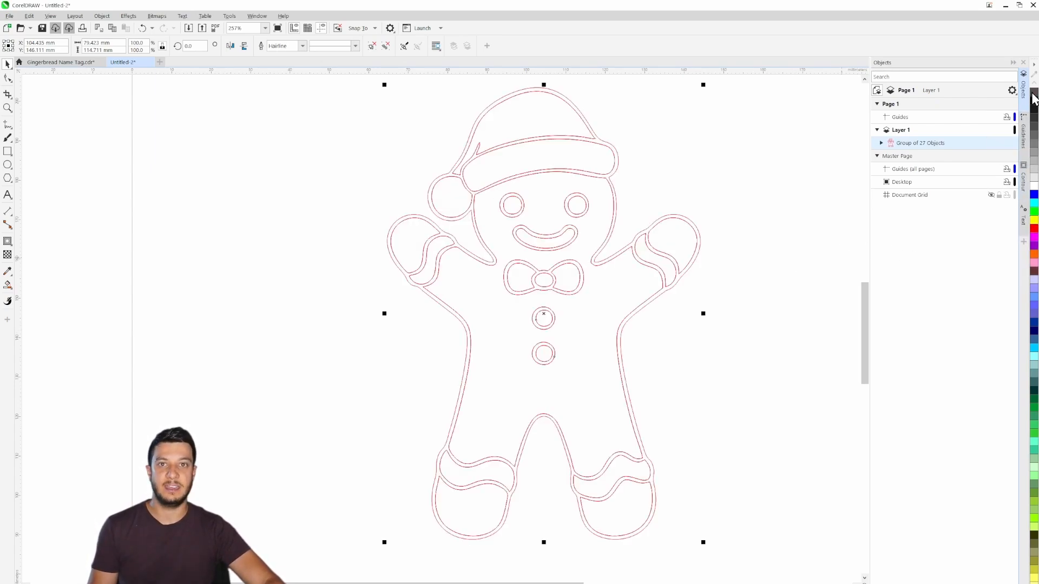
{"action": "left_click", "coordinate": [714, 332]}
- Inspect the traced outlines around the hat, arms, face, bow tie and body for doubled lines
{"action": "scroll", "coordinate": [425, 229], "scroll_direction": "up", "scroll_amount": 5}
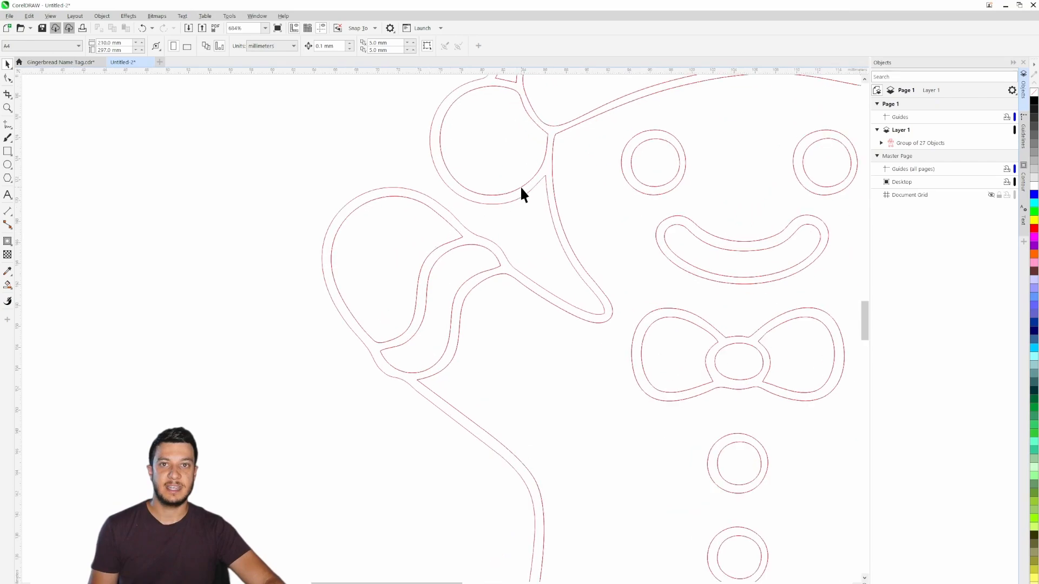
{"action": "scroll", "coordinate": [494, 302], "scroll_direction": "down", "scroll_amount": 1}
{"action": "scroll", "coordinate": [523, 270], "scroll_direction": "up", "scroll_amount": 3}
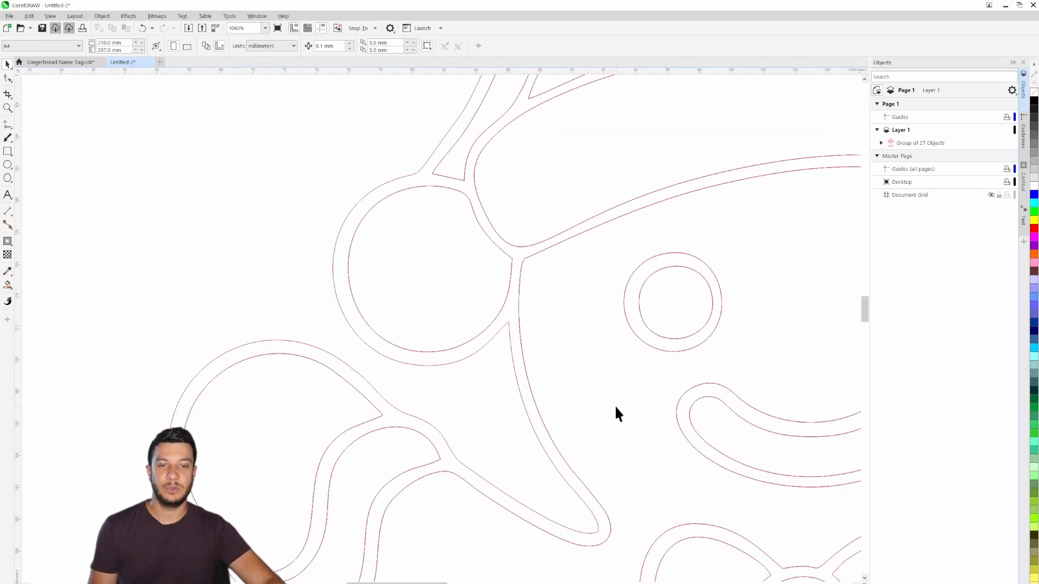
{"action": "left_click_drag", "start_coordinate": [617, 407], "coordinate": [352, 234]}
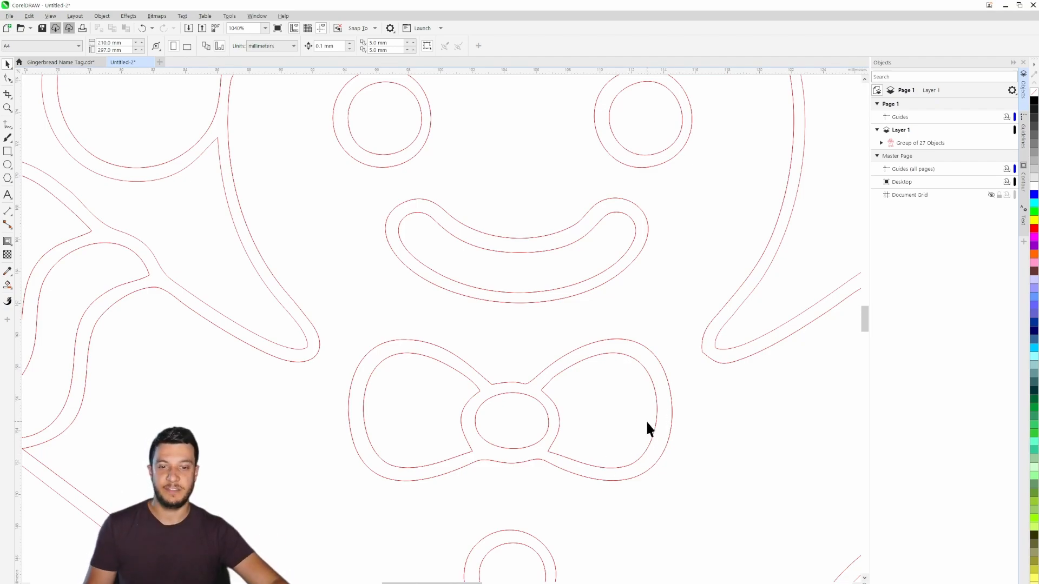
{"action": "scroll", "coordinate": [647, 423], "scroll_direction": "down", "scroll_amount": 6}
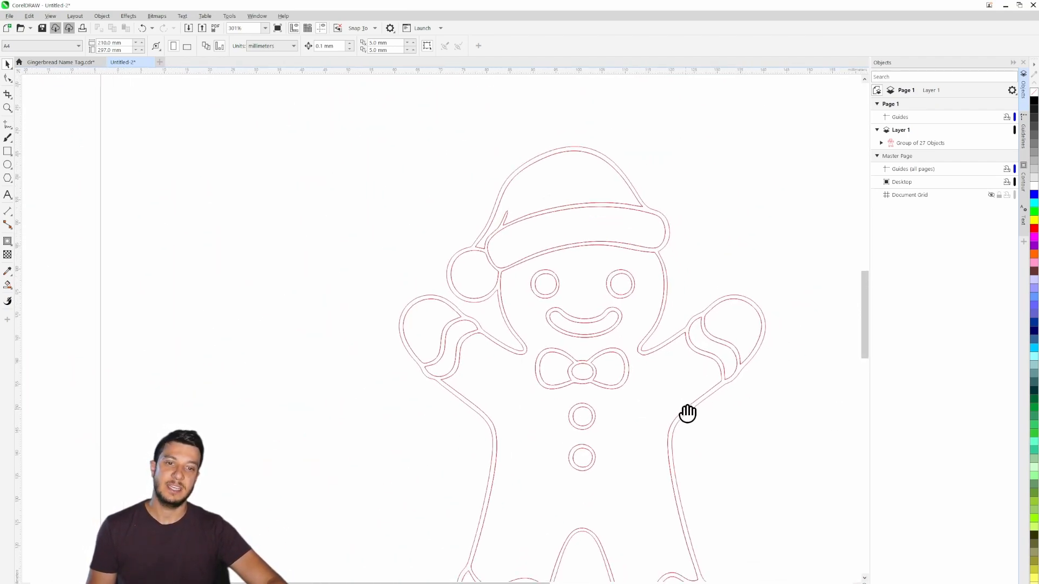
{"action": "left_click_drag", "start_coordinate": [687, 413], "coordinate": [619, 375]}
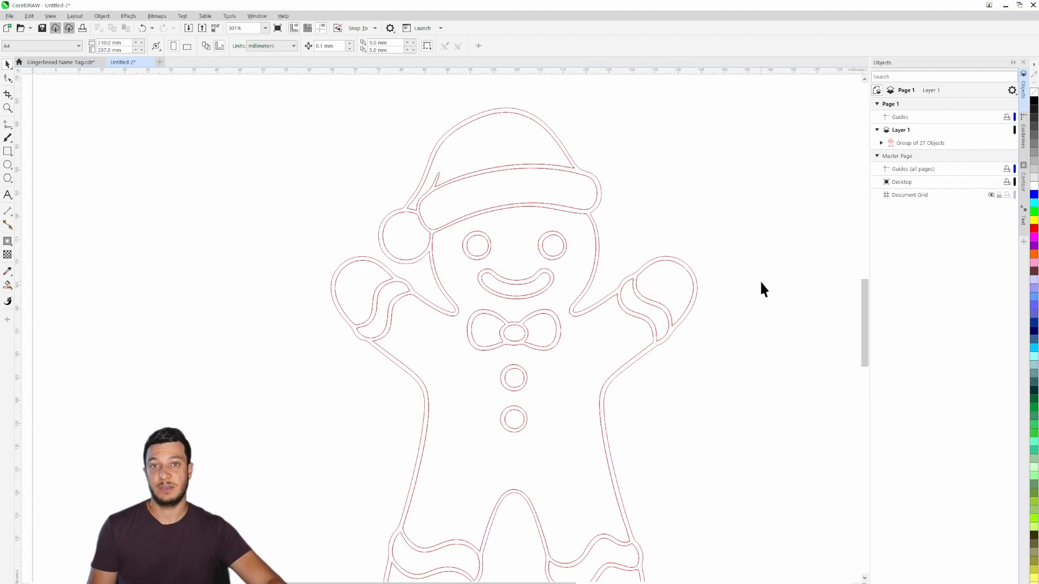
{"action": "left_click_drag", "start_coordinate": [560, 441], "coordinate": [593, 379]}
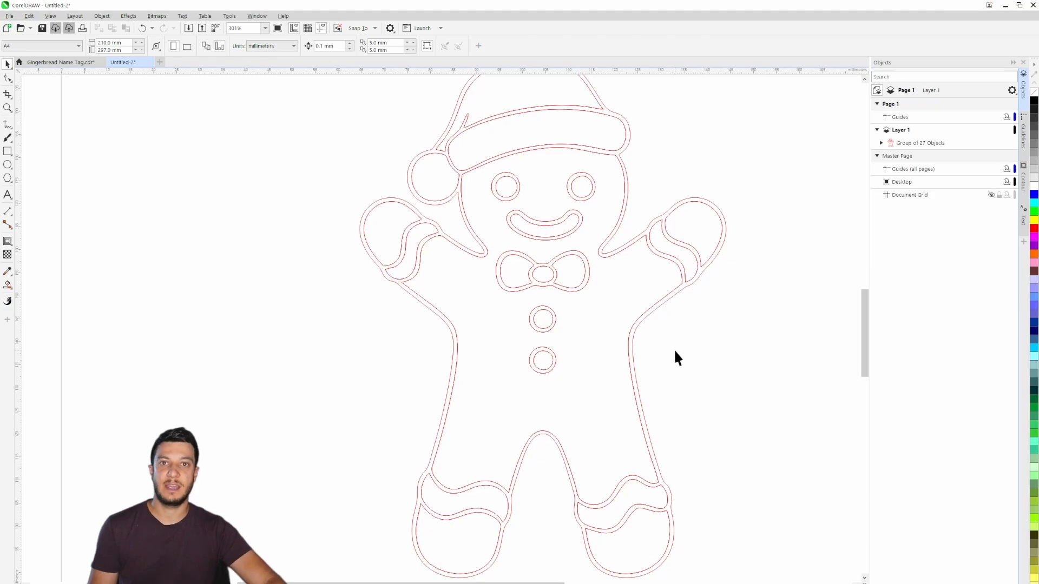
{"action": "left_click_drag", "start_coordinate": [506, 260], "coordinate": [547, 335]}
- Undo the colour changes and the outline trace of the gingerbread drawing
{"action": "left_click", "coordinate": [597, 319]}
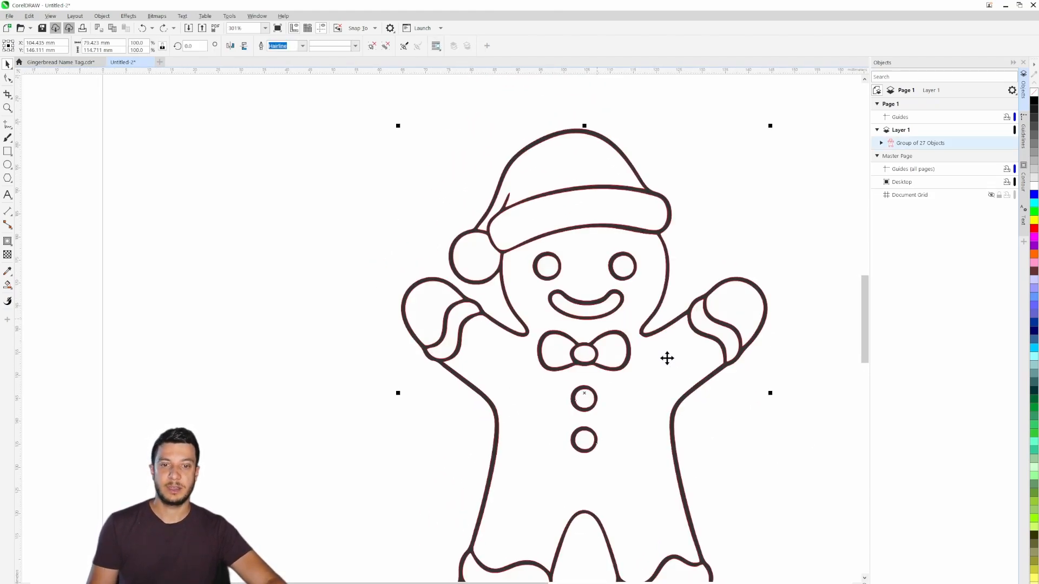
{"action": "key", "text": "ctrl+z"}
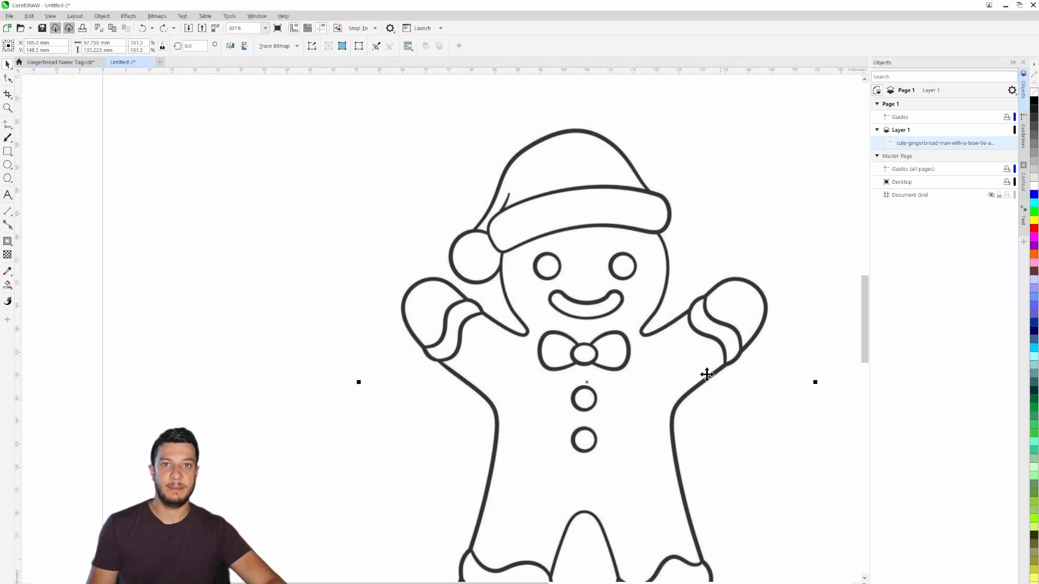
- Trace the gingerbread bitmap with Centerline Trace as a Line Drawing, accepting the preset PowerTRACE settings, and deselect the result
{"action": "mouse_move", "coordinate": [709, 262]}
{"action": "left_mouse_down"}
{"action": "mouse_move", "coordinate": [624, 231]}
{"action": "mouse_move", "coordinate": [695, 218]}
{"action": "left_mouse_up"}
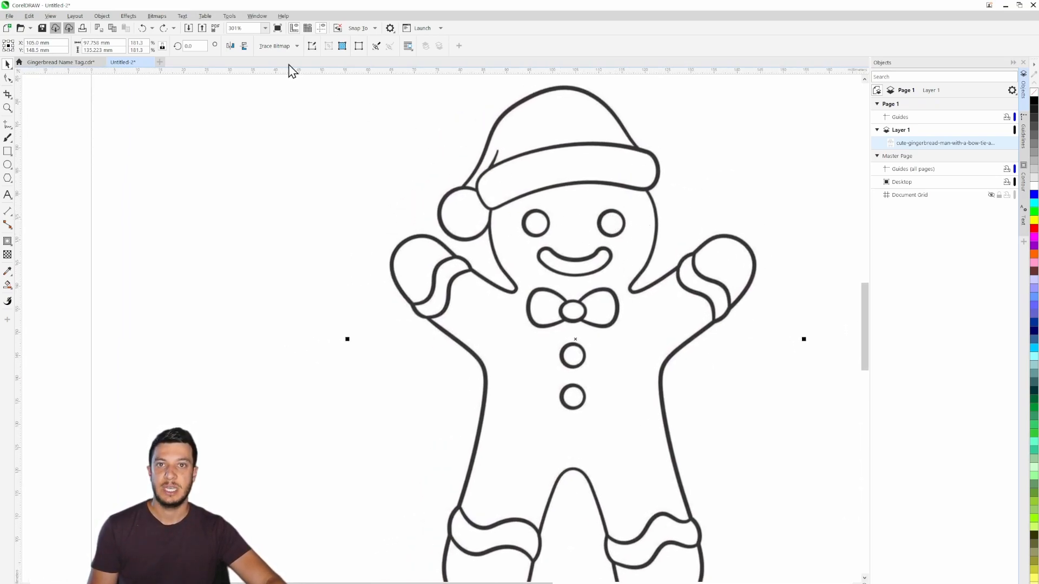
{"action": "left_click", "coordinate": [277, 45]}
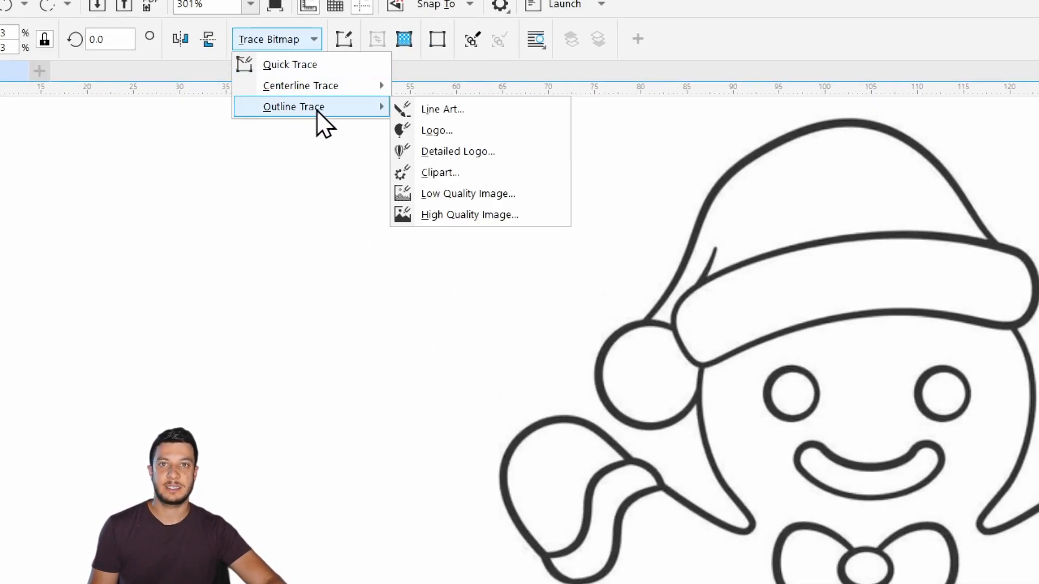
{"action": "mouse_move", "coordinate": [277, 92]}
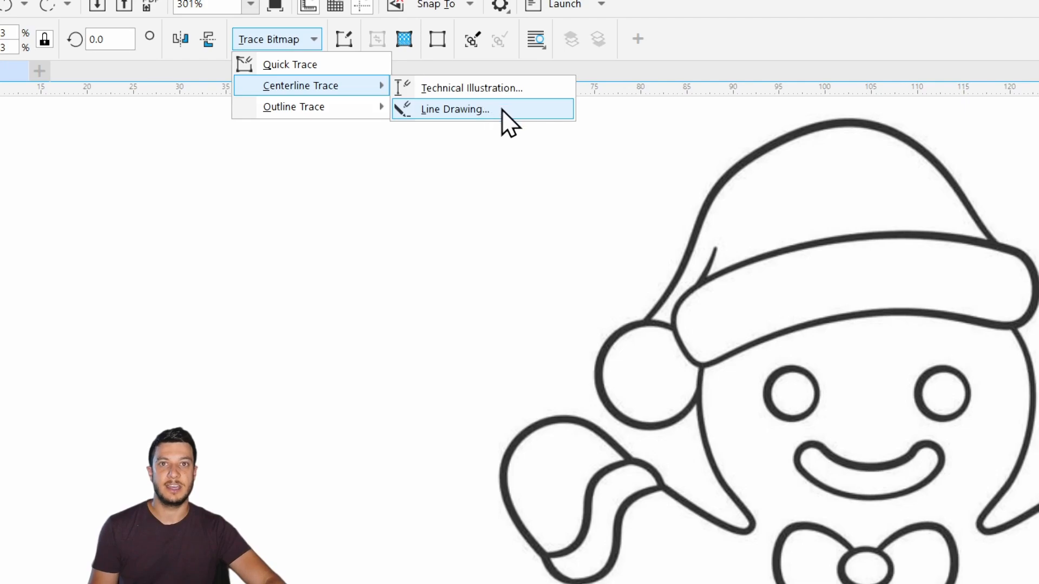
{"action": "left_click", "coordinate": [455, 109]}
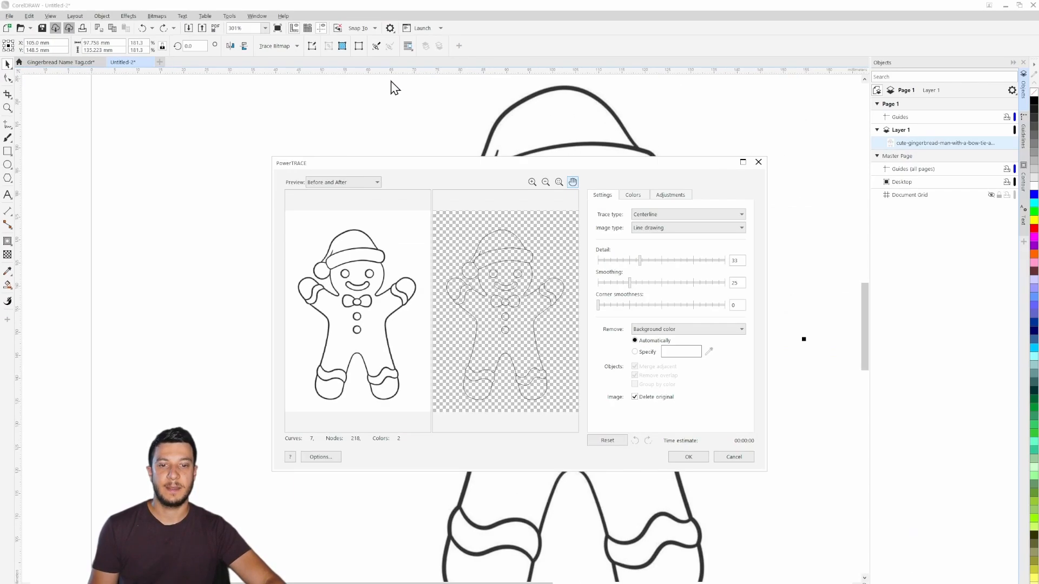
{"action": "left_click", "coordinate": [687, 457]}
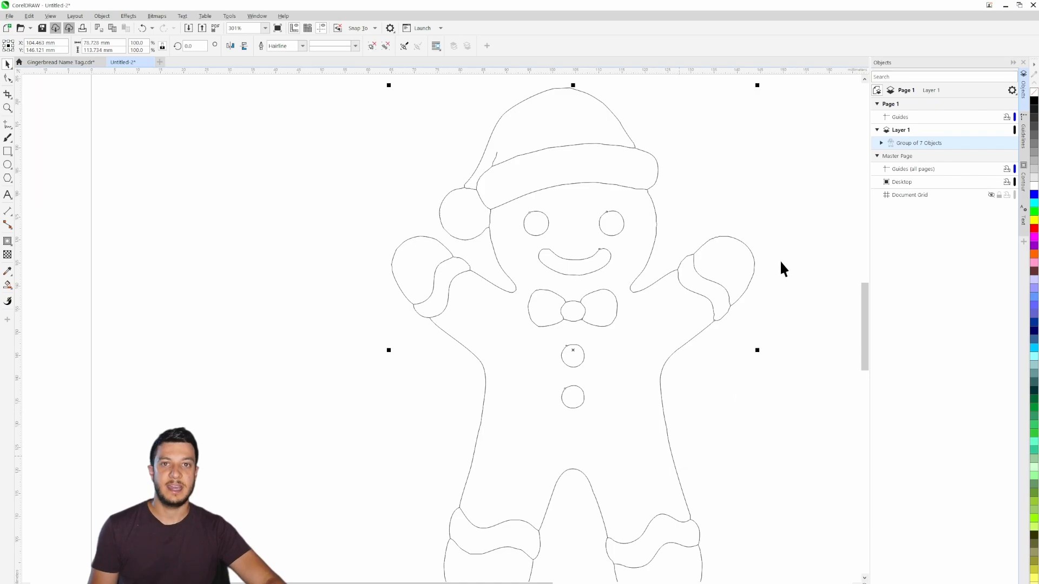
{"action": "left_click", "coordinate": [667, 242]}
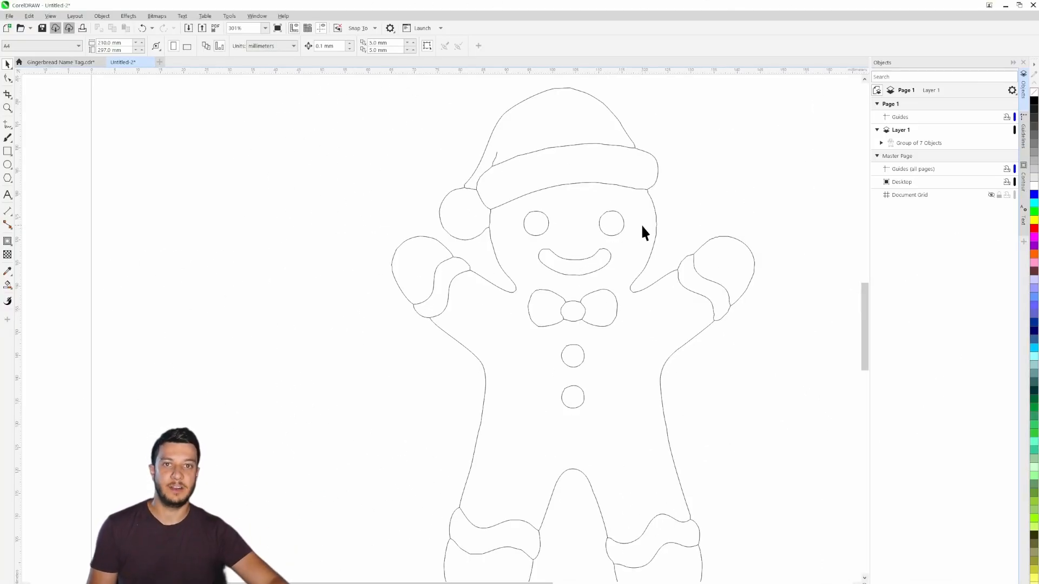
- Give the whole centerline-traced gingerbread group a red outline and deselect it
{"action": "left_click_drag", "start_coordinate": [771, 435], "coordinate": [749, 392]}
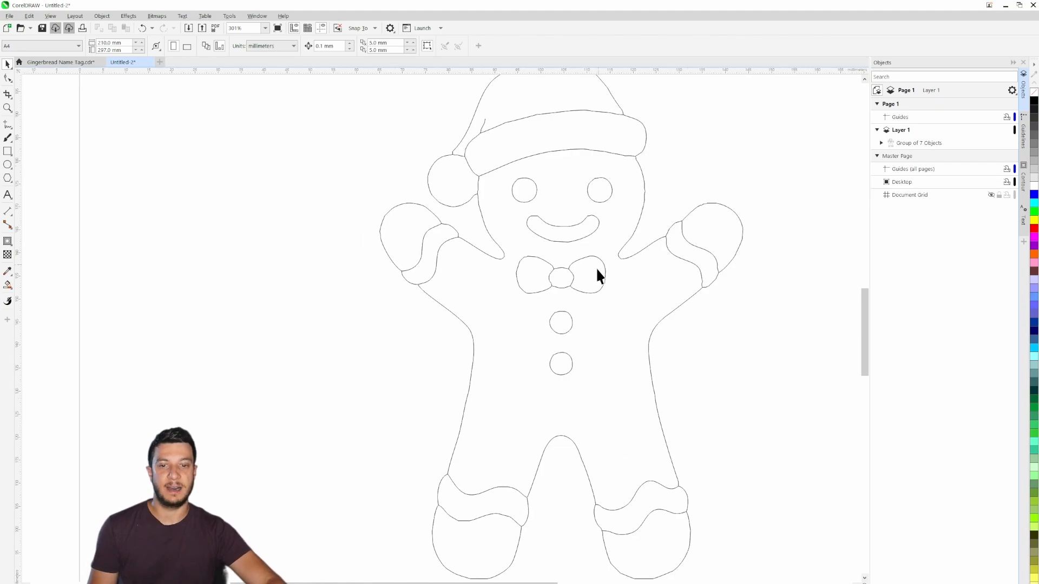
{"action": "left_click_drag", "start_coordinate": [740, 325], "coordinate": [735, 351]}
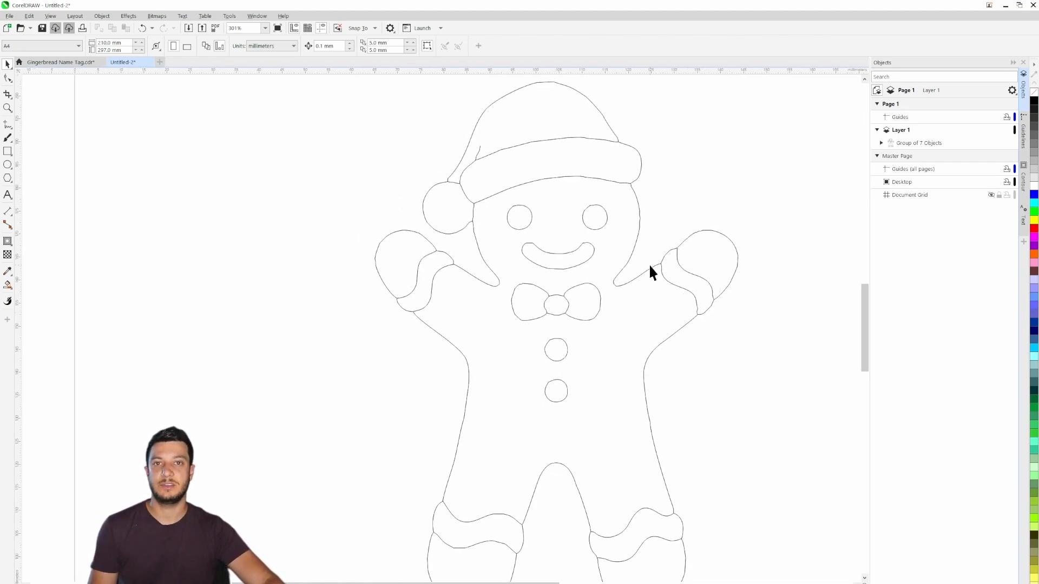
{"action": "scroll", "coordinate": [739, 217], "scroll_direction": "down", "scroll_amount": 1}
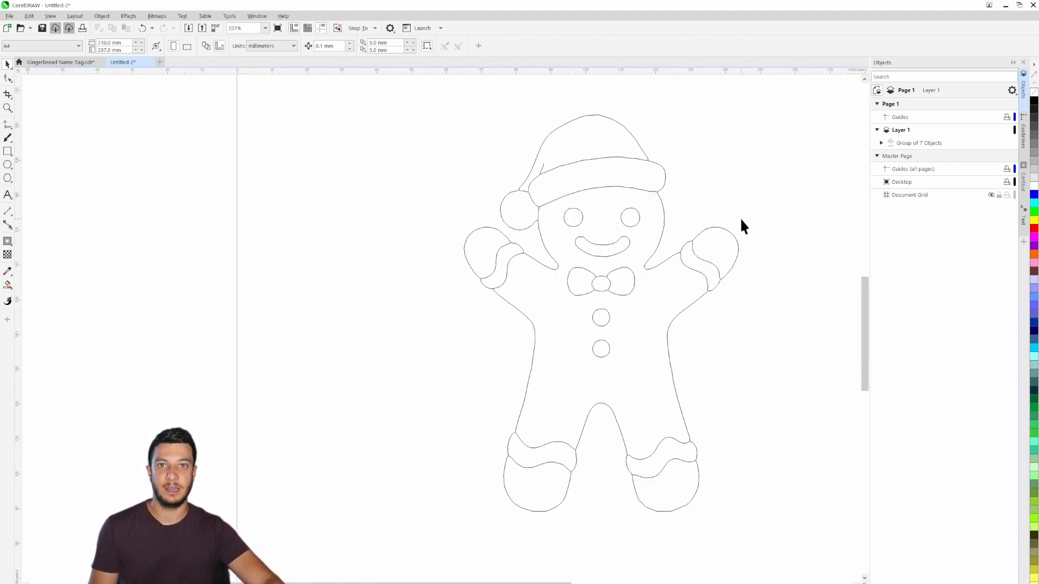
{"action": "left_click_drag", "start_coordinate": [746, 258], "coordinate": [722, 275]}
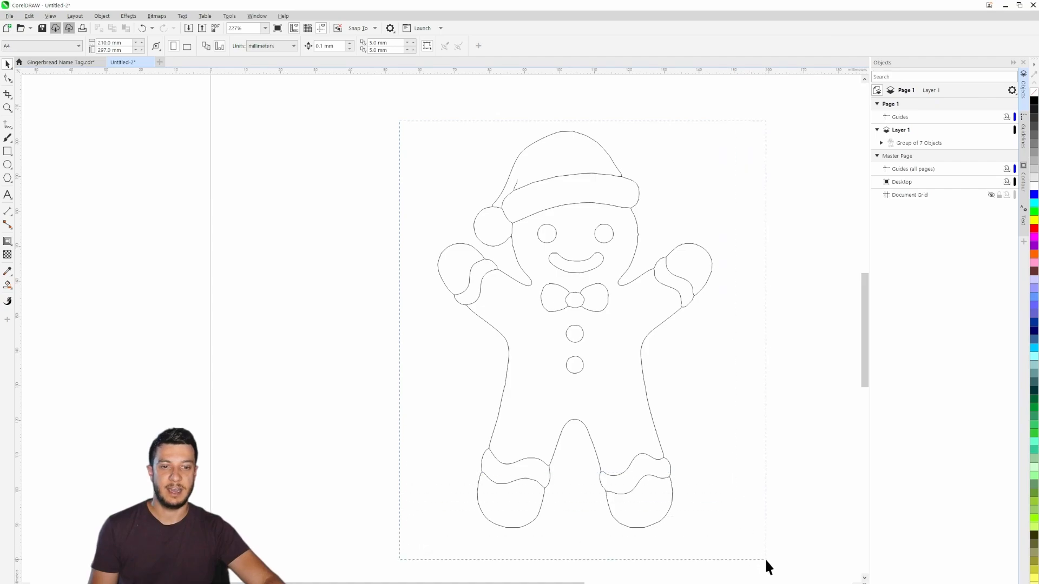
{"action": "key", "text": "ctrl+a"}
{"action": "right_click", "coordinate": [1033, 228]}
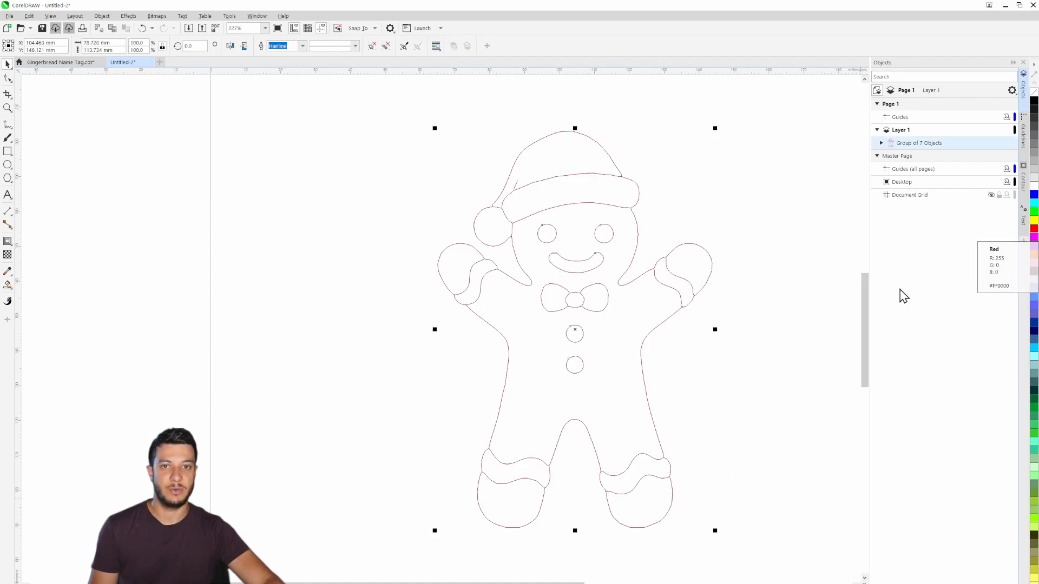
{"action": "left_click", "coordinate": [565, 197]}
- Examine the centerline curves around the hat, pom-pom, face and raised hand for single lines and rough edges
{"action": "scroll", "coordinate": [573, 202], "scroll_direction": "up", "scroll_amount": 3}
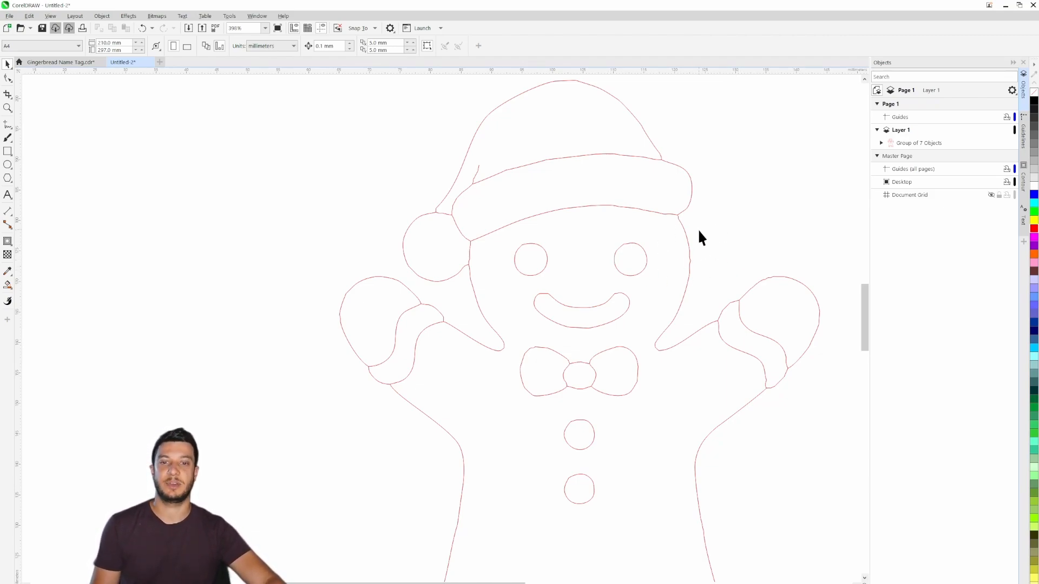
{"action": "scroll", "coordinate": [522, 233], "scroll_direction": "up", "scroll_amount": 4}
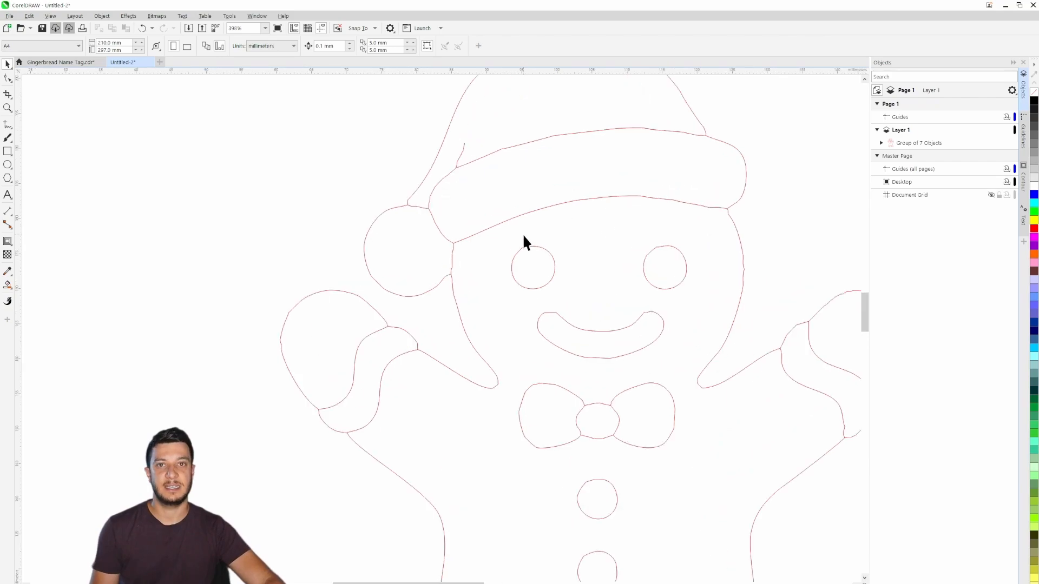
{"action": "left_click_drag", "start_coordinate": [354, 283], "coordinate": [598, 262]}
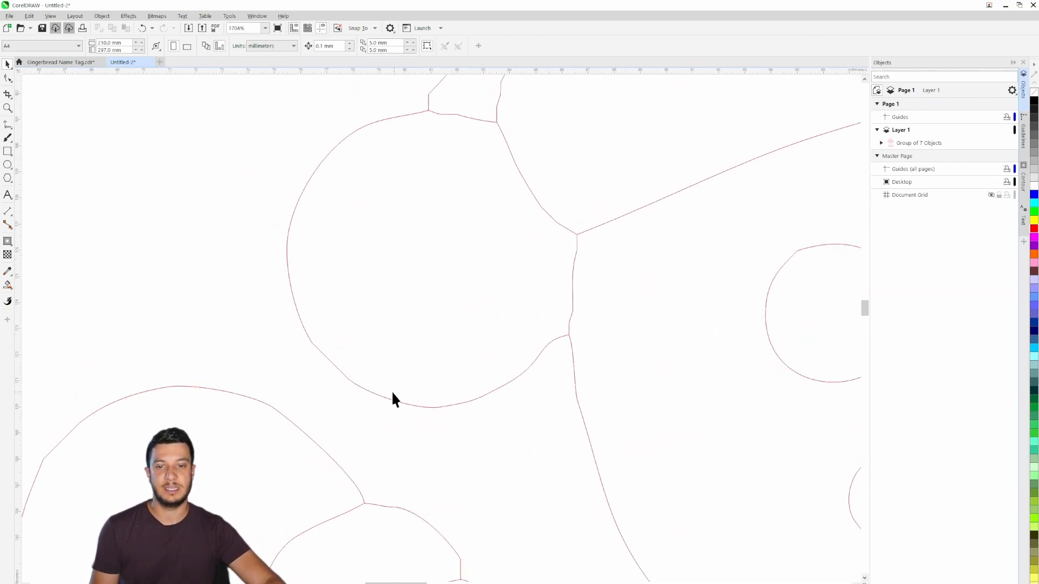
{"action": "left_click_drag", "start_coordinate": [477, 117], "coordinate": [436, 378]}
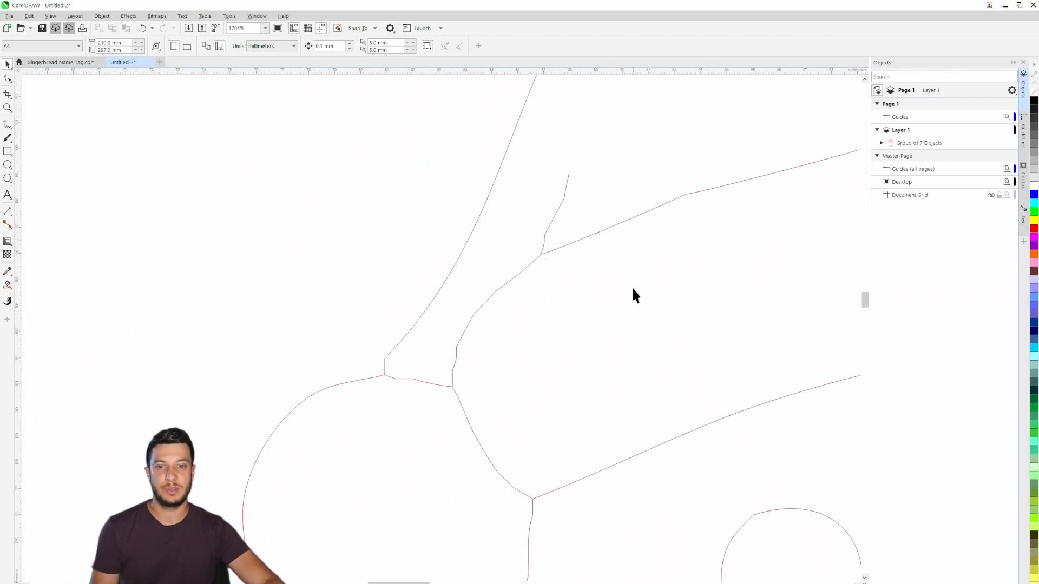
{"action": "left_click_drag", "start_coordinate": [712, 404], "coordinate": [302, 232]}
{"action": "left_click_drag", "start_coordinate": [776, 443], "coordinate": [354, 369]}
{"action": "left_click_drag", "start_coordinate": [446, 222], "coordinate": [508, 317]}
{"action": "scroll", "coordinate": [506, 292], "scroll_direction": "up", "scroll_amount": 2}
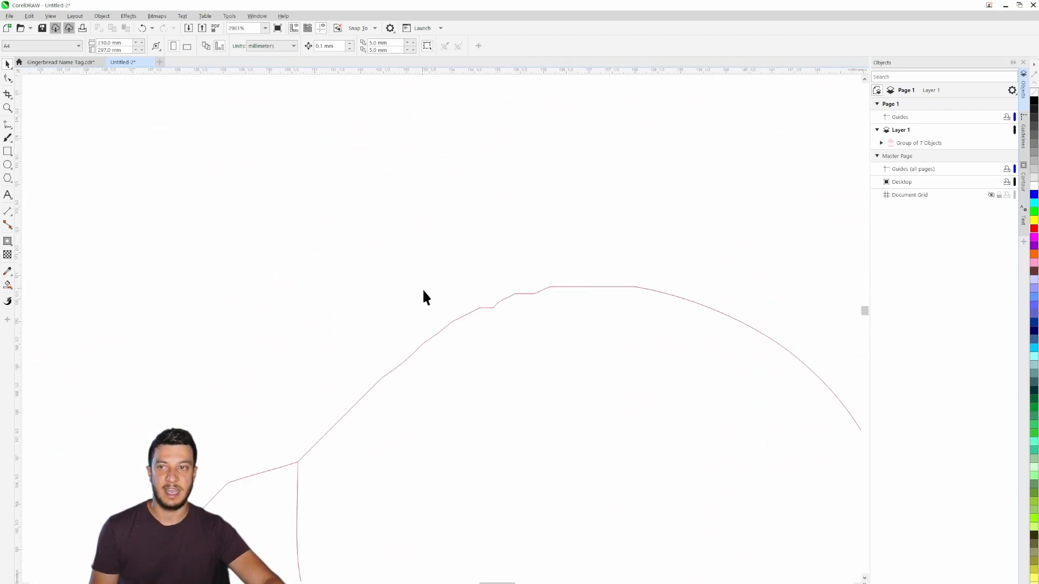
{"action": "scroll", "coordinate": [524, 303], "scroll_direction": "down", "scroll_amount": 6}
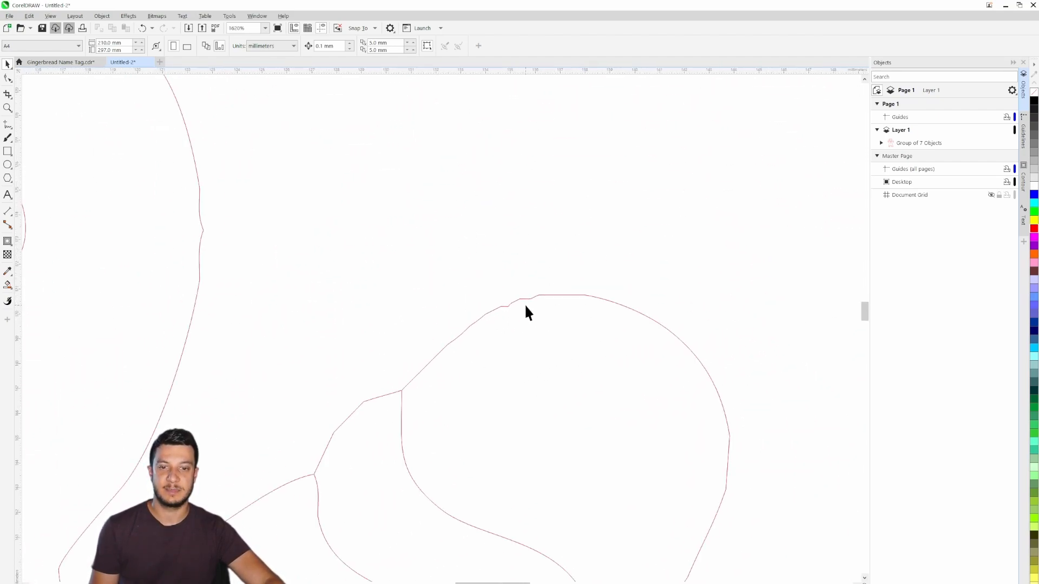
{"action": "left_click_drag", "start_coordinate": [514, 313], "coordinate": [514, 271]}
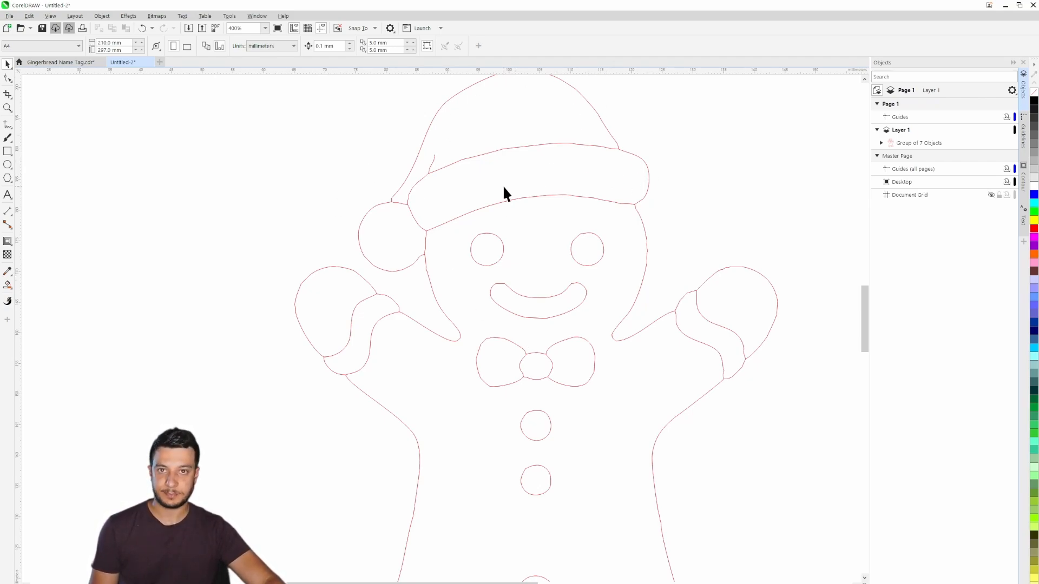
- Ungroup all objects in the traced gingerbread group and clear the selection
{"action": "left_click", "coordinate": [534, 196]}
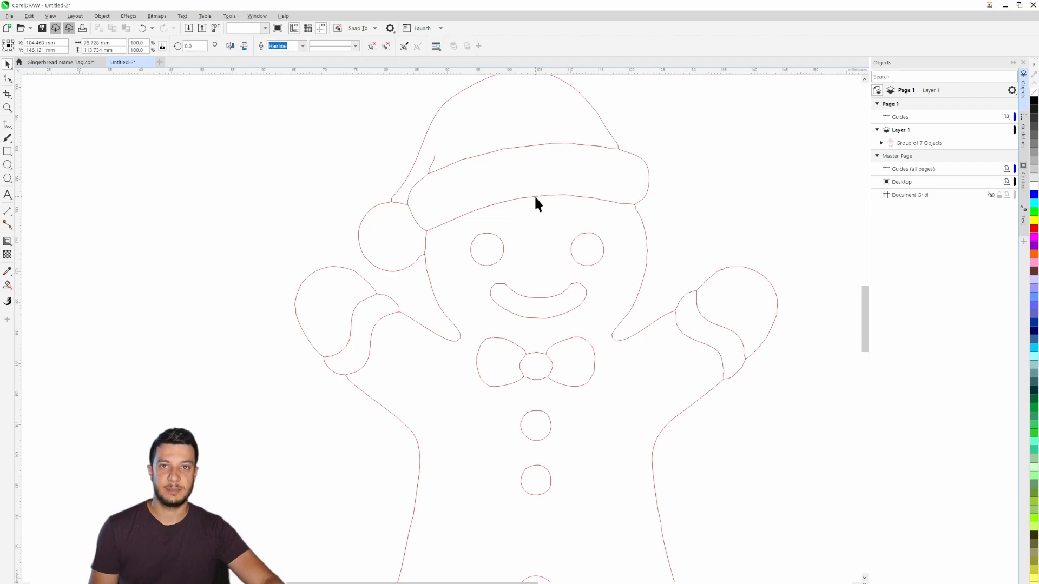
{"action": "right_click", "coordinate": [535, 197]}
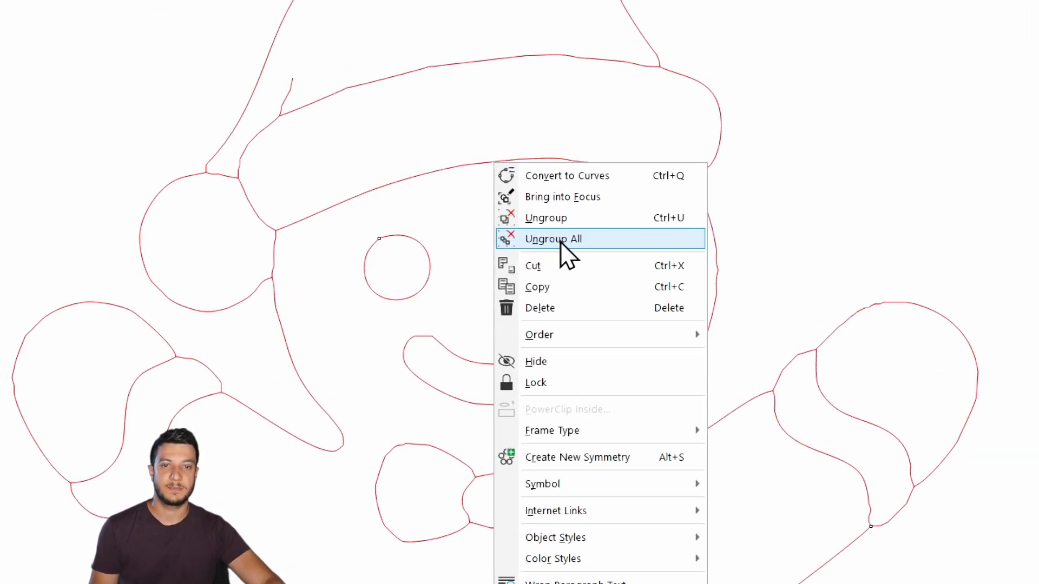
{"action": "left_click", "coordinate": [559, 239]}
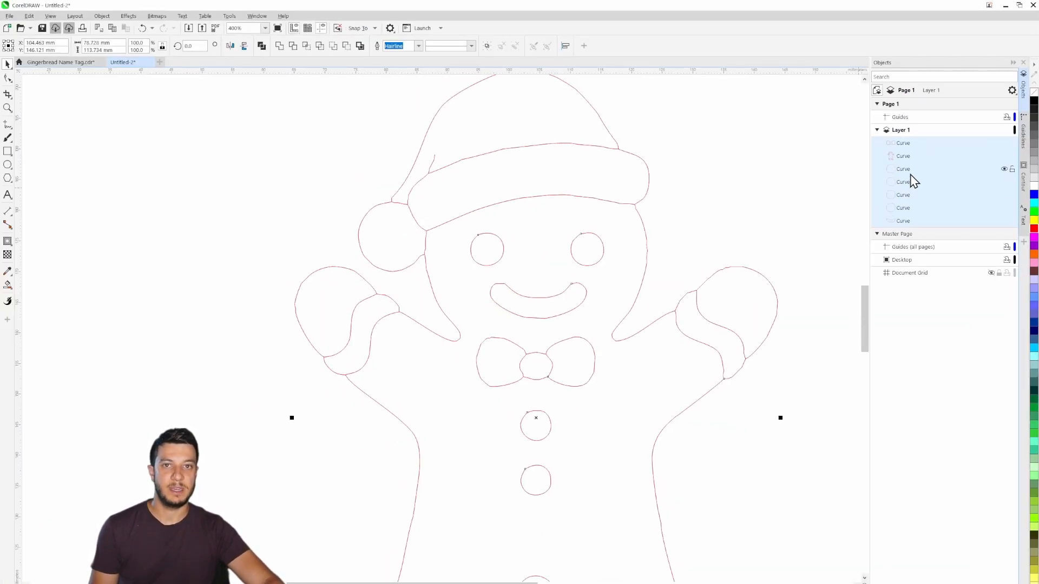
{"action": "left_click", "coordinate": [783, 174]}
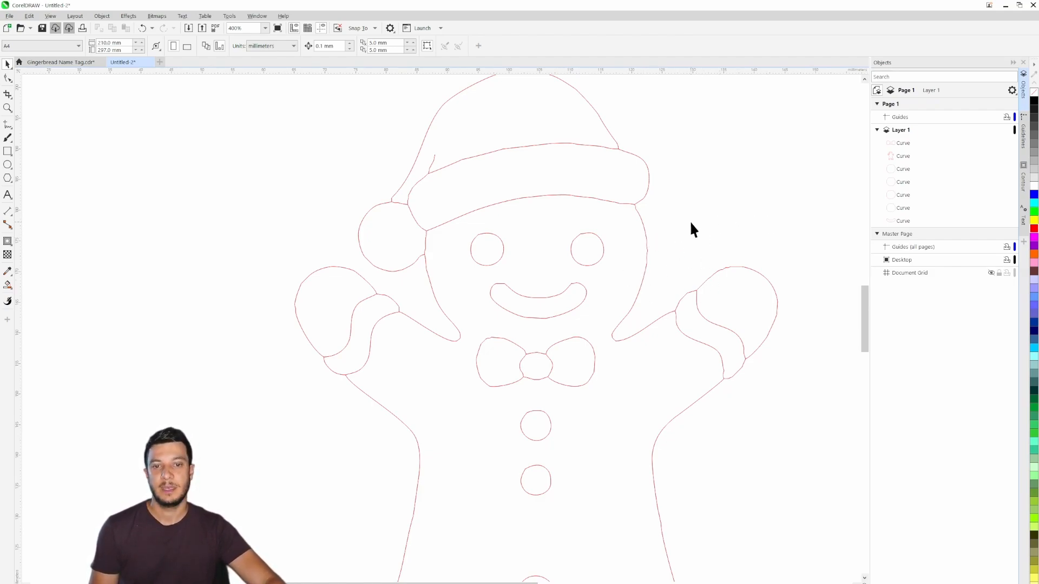
- Move both eyes horizontally inward so they sit closer together on the face, and deselect them
{"action": "left_click_drag", "start_coordinate": [691, 225], "coordinate": [713, 208]}
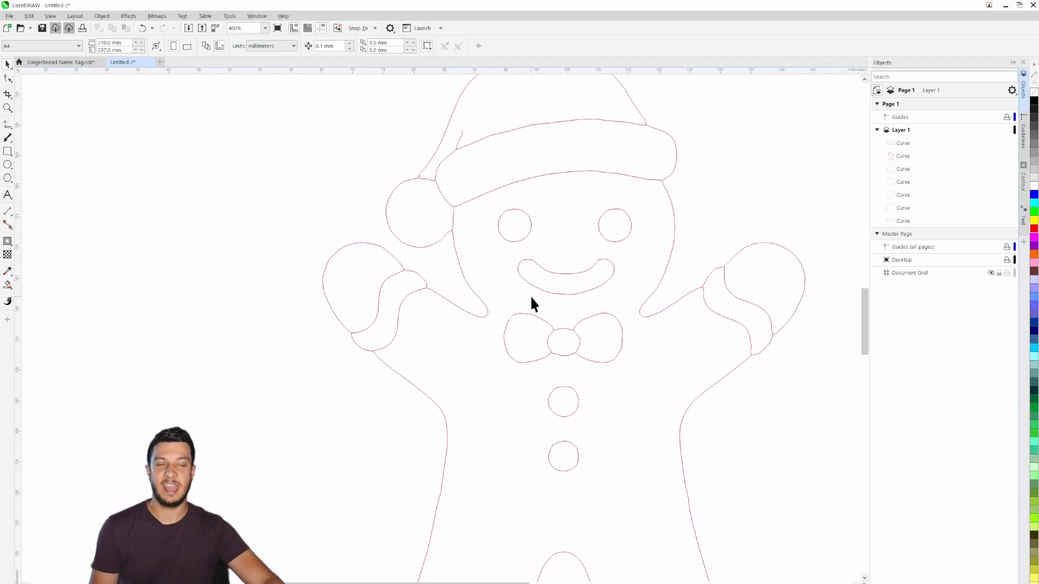
{"action": "scroll", "coordinate": [597, 247], "scroll_direction": "up", "scroll_amount": 2}
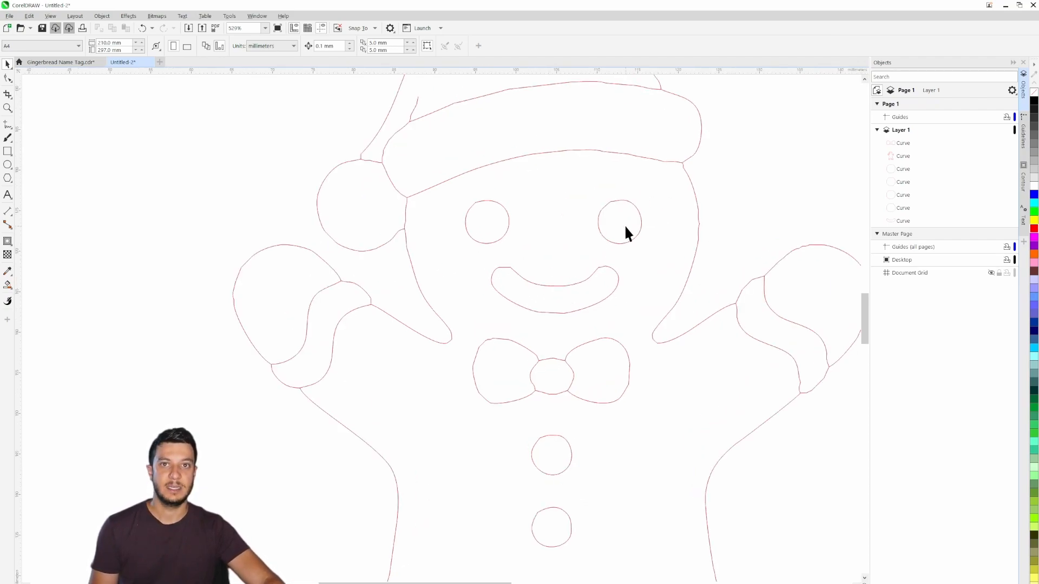
{"action": "left_click", "coordinate": [624, 226]}
{"action": "left_click_drag", "start_coordinate": [622, 229], "coordinate": [610, 230]}
{"action": "left_click_drag", "start_coordinate": [487, 225], "coordinate": [500, 228]}
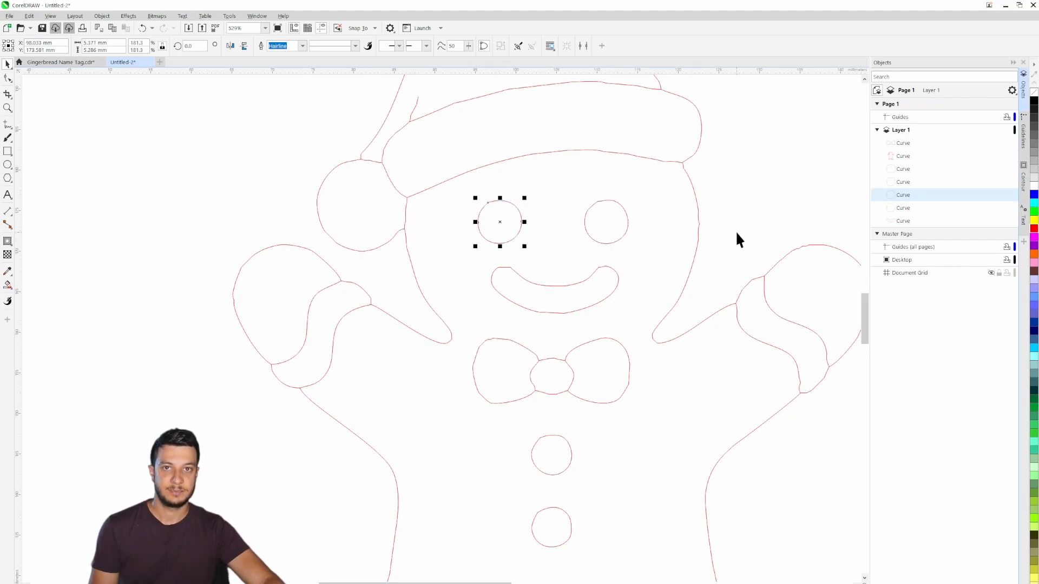
{"action": "left_click", "coordinate": [707, 306]}
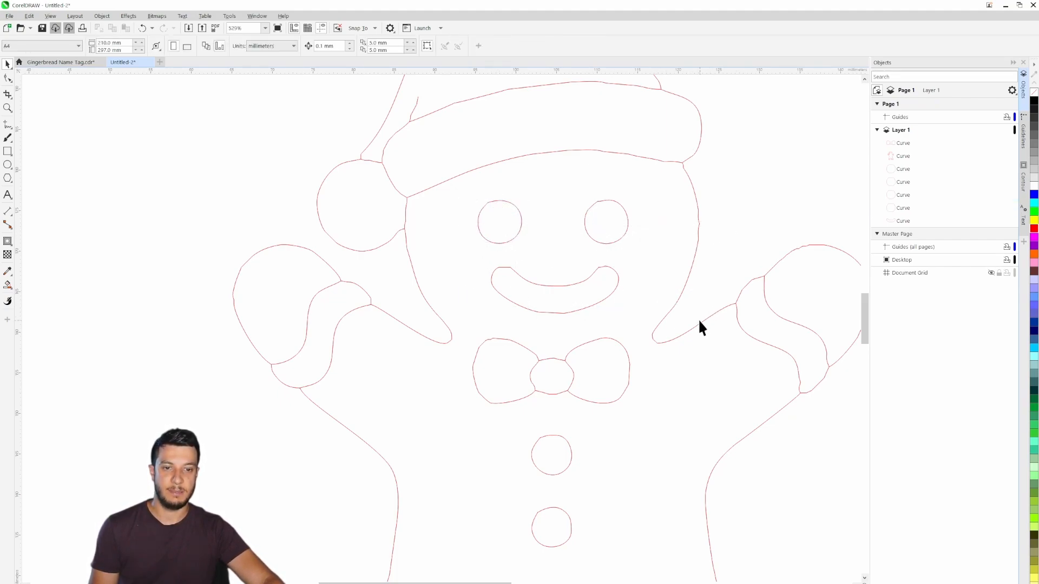
- Select the eyes and mouth together, scale them down slightly and adjust their placement on the gingerbread man's face
{"action": "left_click_drag", "start_coordinate": [458, 225], "coordinate": [438, 184]}
{"action": "left_click_drag", "start_coordinate": [630, 197], "coordinate": [625, 201]}
{"action": "left_click", "coordinate": [504, 287]}
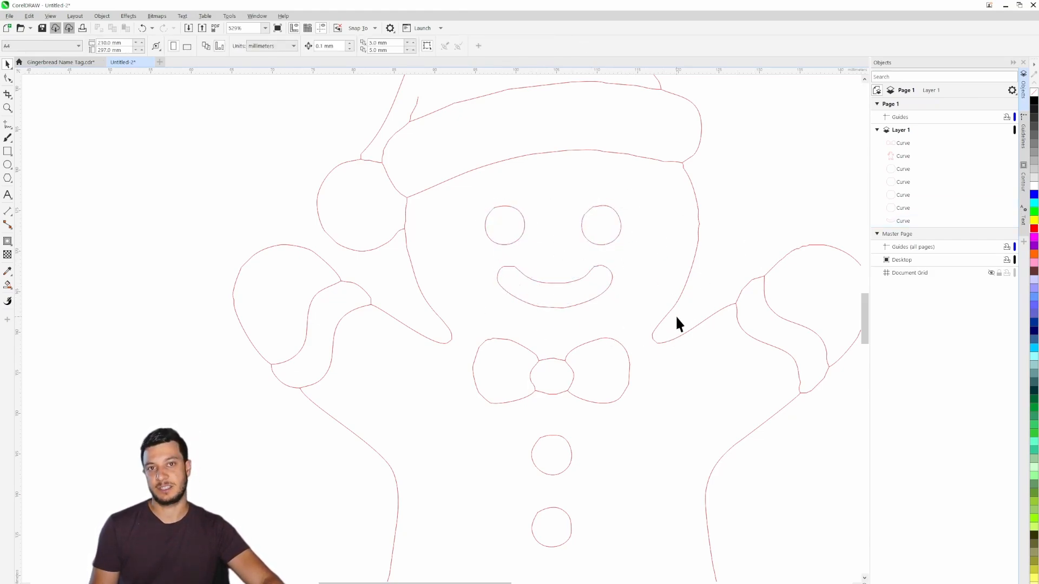
{"action": "scroll", "coordinate": [675, 315], "scroll_direction": "down", "scroll_amount": 3}
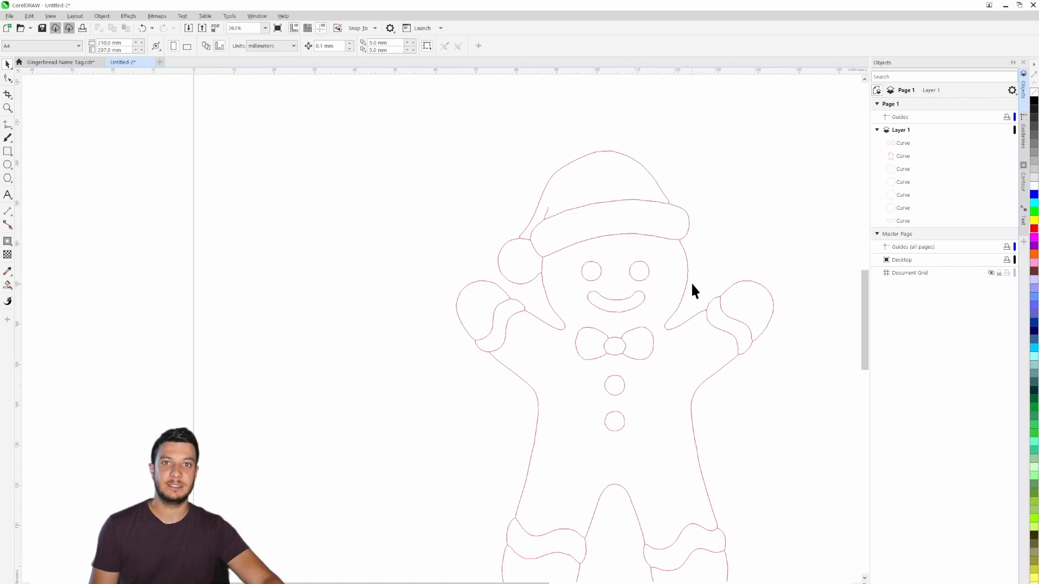
{"action": "scroll", "coordinate": [692, 289], "scroll_direction": "up", "scroll_amount": 3}
{"action": "left_click", "coordinate": [465, 262]}
{"action": "left_click_drag", "start_coordinate": [466, 259], "coordinate": [469, 260]}
{"action": "left_click", "coordinate": [754, 264]}
{"action": "scroll", "coordinate": [559, 271], "scroll_direction": "down", "scroll_amount": 5}
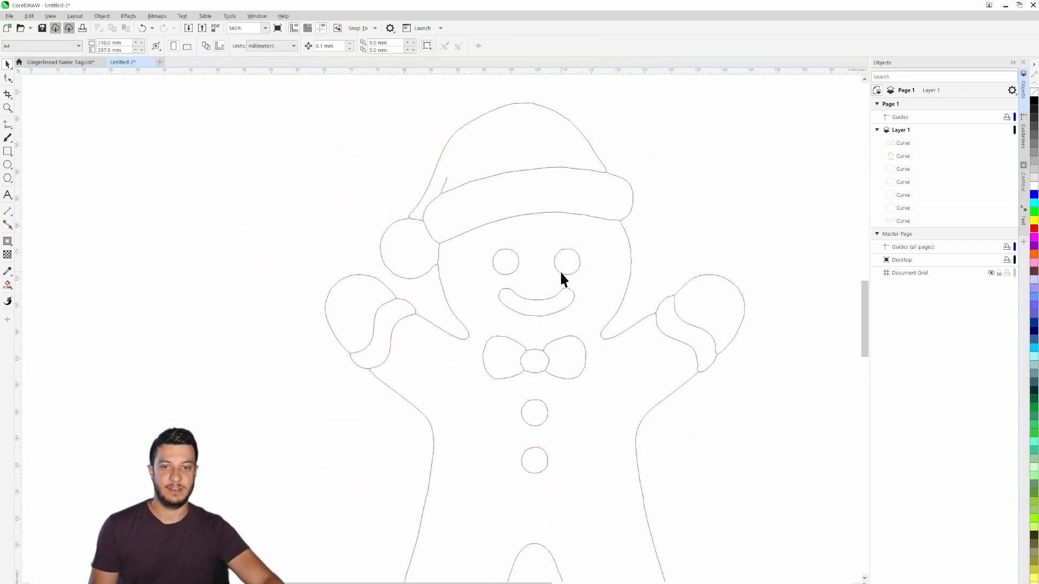
- Examine the traced hat brim and the short crease line above it for angular segments and stray ends
{"action": "left_click_drag", "start_coordinate": [514, 345], "coordinate": [535, 316]}
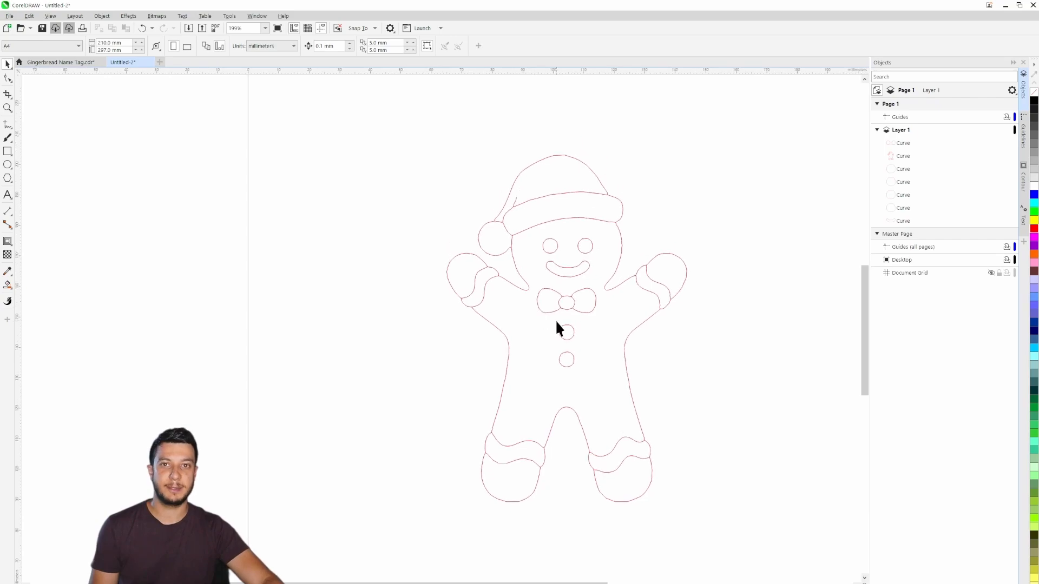
{"action": "scroll", "coordinate": [587, 265], "scroll_direction": "up", "scroll_amount": 5}
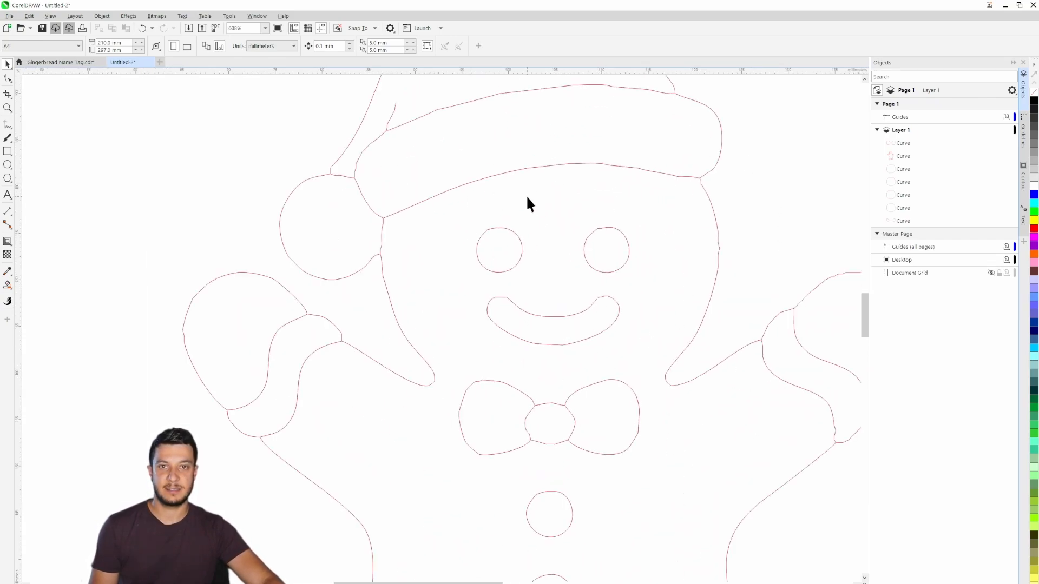
{"action": "scroll", "coordinate": [528, 204], "scroll_direction": "down", "scroll_amount": 3}
{"action": "scroll", "coordinate": [503, 251], "scroll_direction": "up", "scroll_amount": 4}
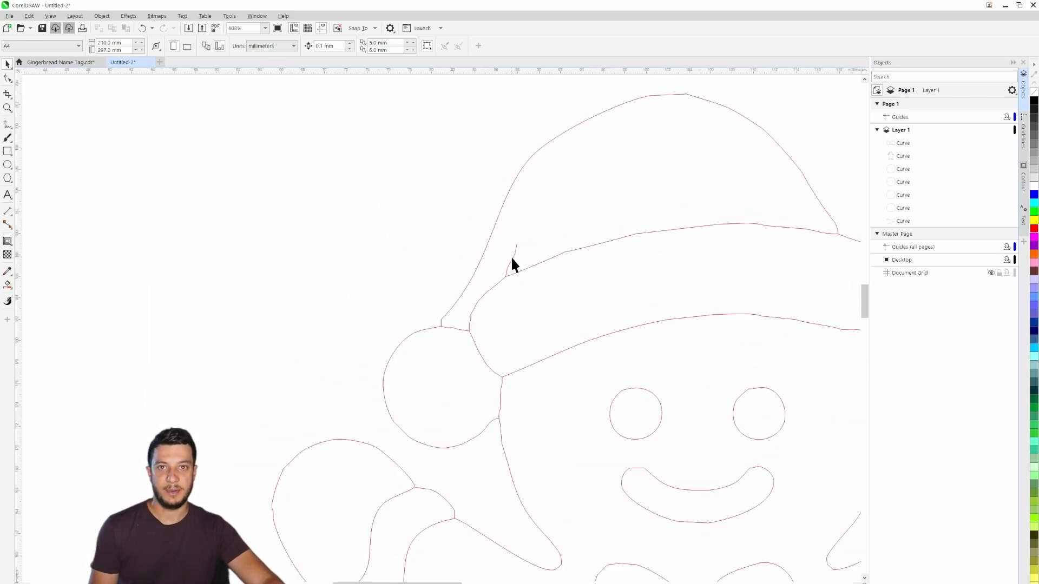
{"action": "scroll", "coordinate": [514, 256], "scroll_direction": "up", "scroll_amount": 4}
{"action": "left_click_drag", "start_coordinate": [707, 232], "coordinate": [414, 244]}
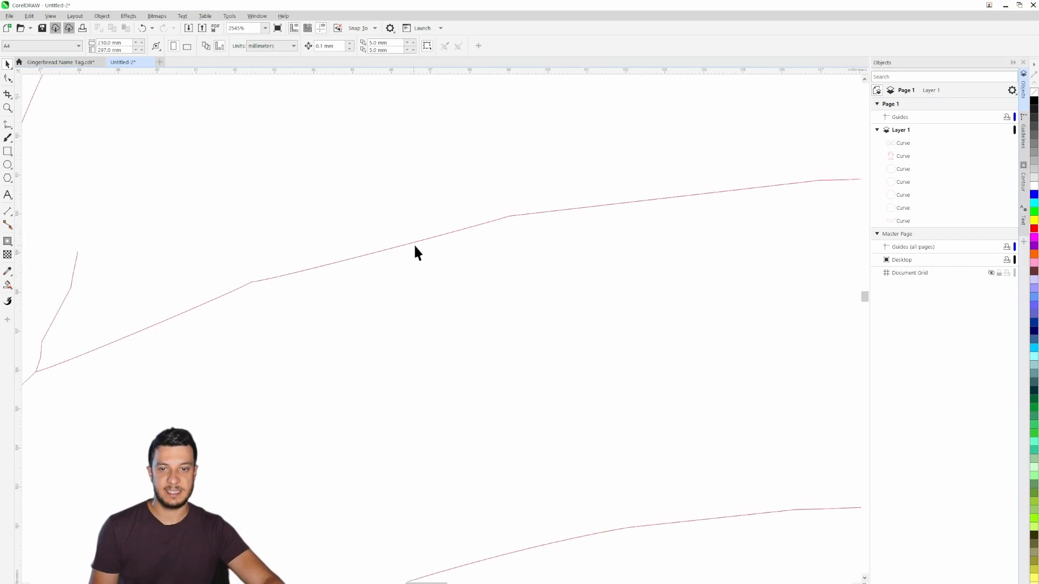
{"action": "scroll", "coordinate": [292, 284], "scroll_direction": "down", "scroll_amount": 2}
{"action": "left_click_drag", "start_coordinate": [293, 288], "coordinate": [365, 336]}
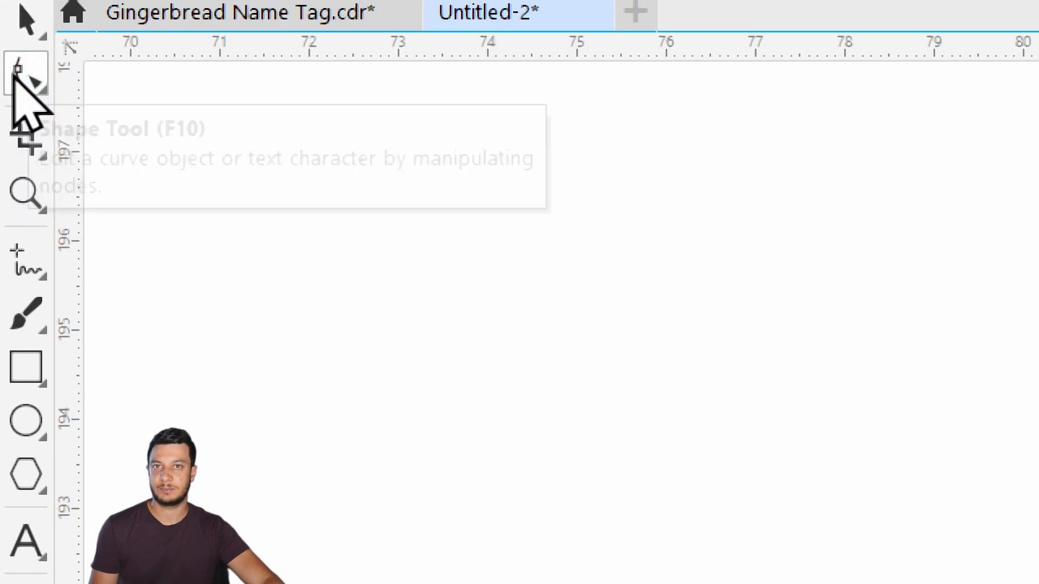
- Delete the two intermediate nodes on the short crease line above the hat brim to make it one smooth curve
{"action": "left_click", "coordinate": [8, 79]}
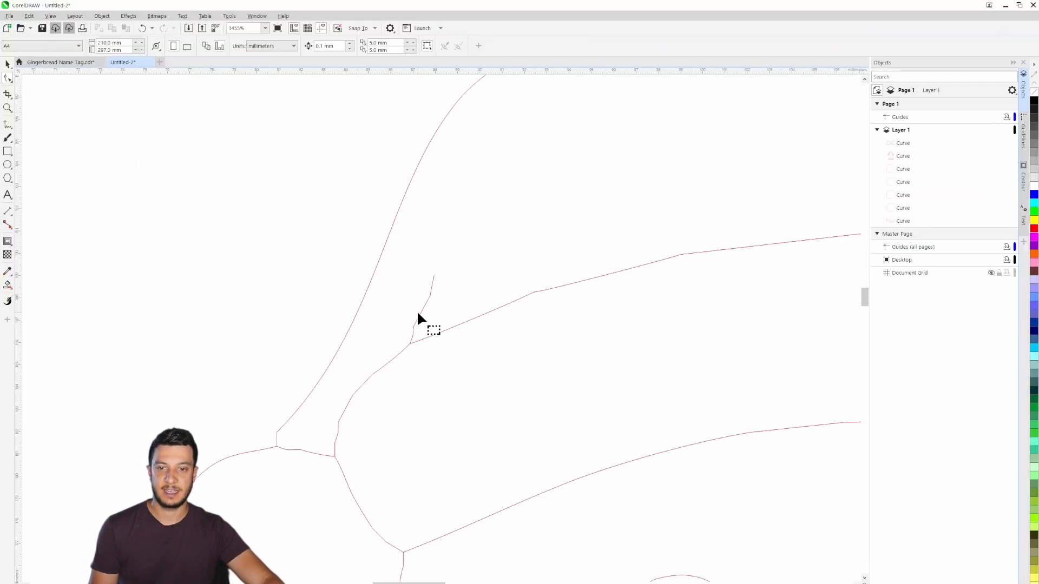
{"action": "left_click", "coordinate": [419, 316]}
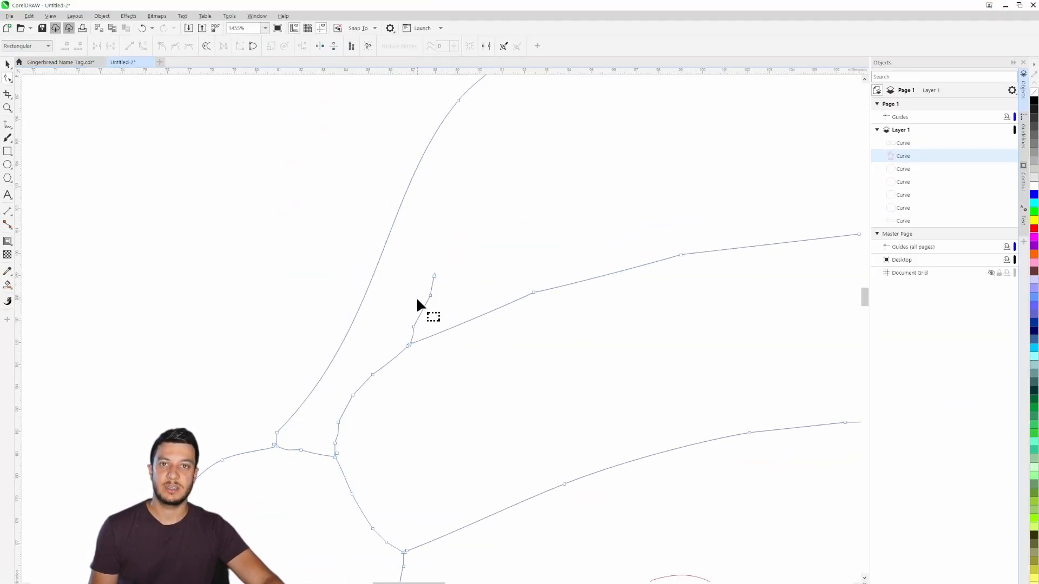
{"action": "scroll", "coordinate": [415, 303], "scroll_direction": "up", "scroll_amount": 3}
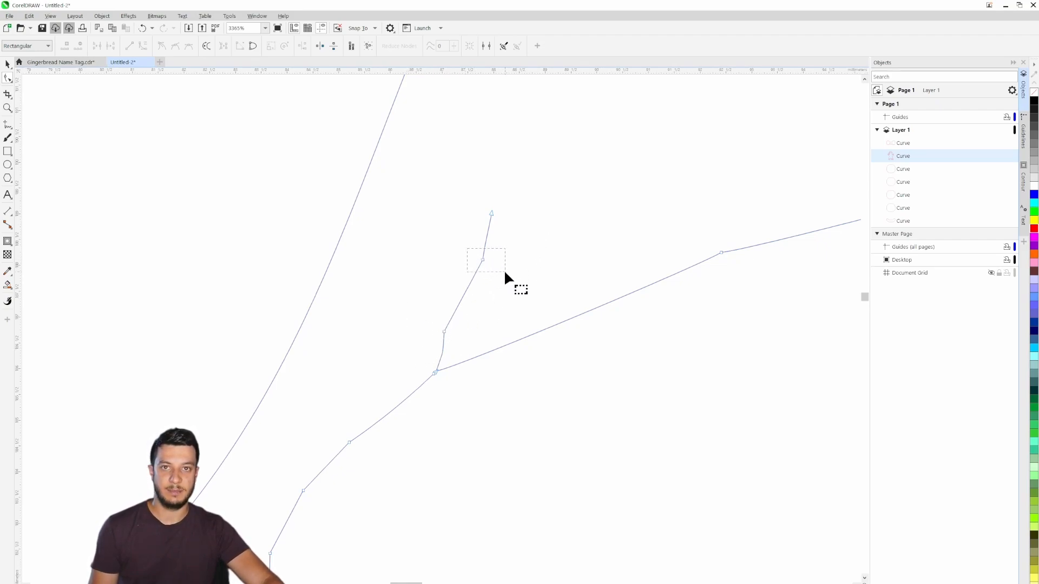
{"action": "left_click_drag", "start_coordinate": [505, 272], "coordinate": [505, 272]}
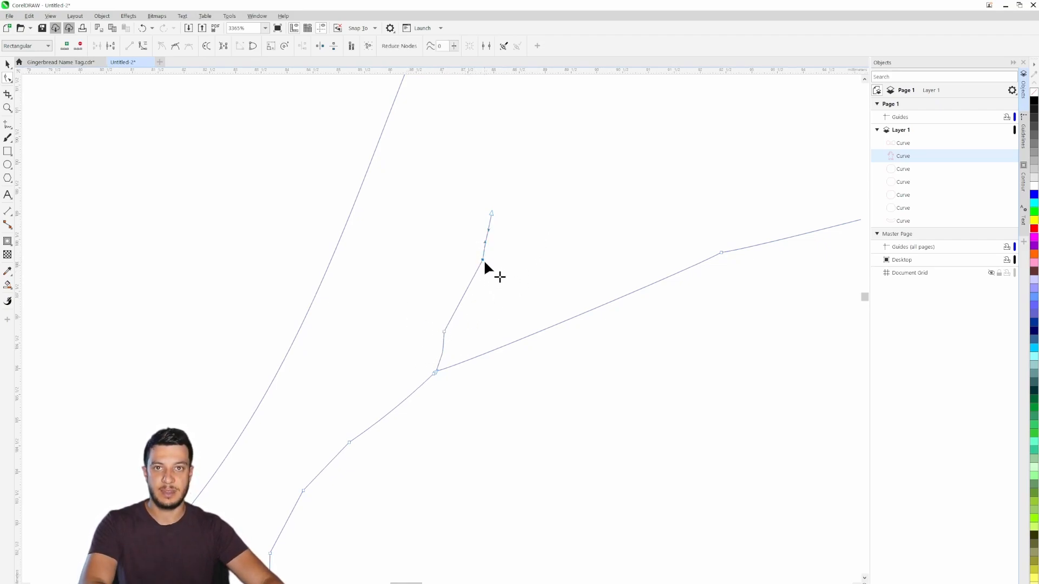
{"action": "key", "text": "Delete"}
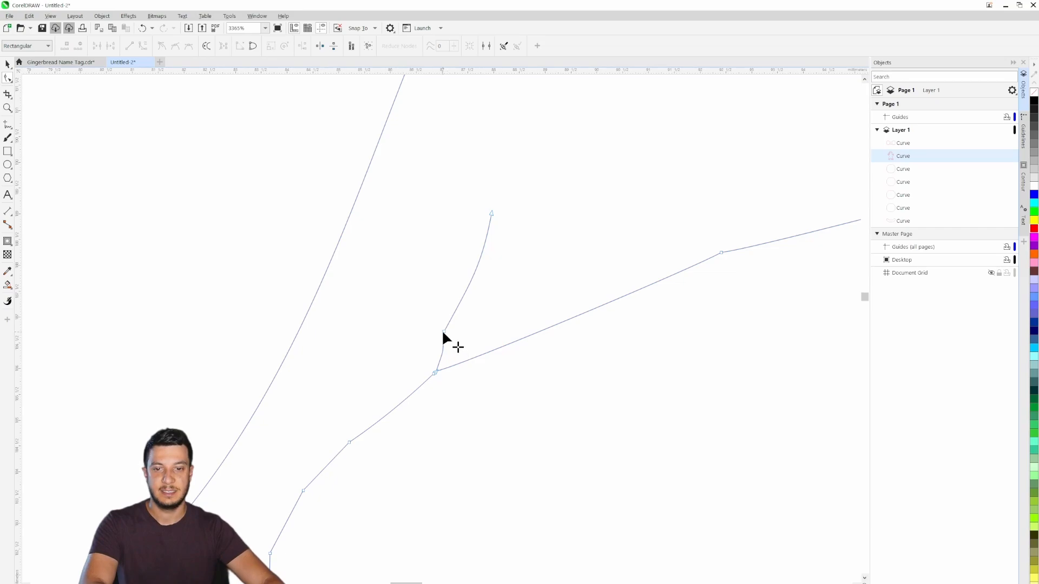
{"action": "left_click", "coordinate": [443, 332]}
{"action": "key", "text": "Delete"}
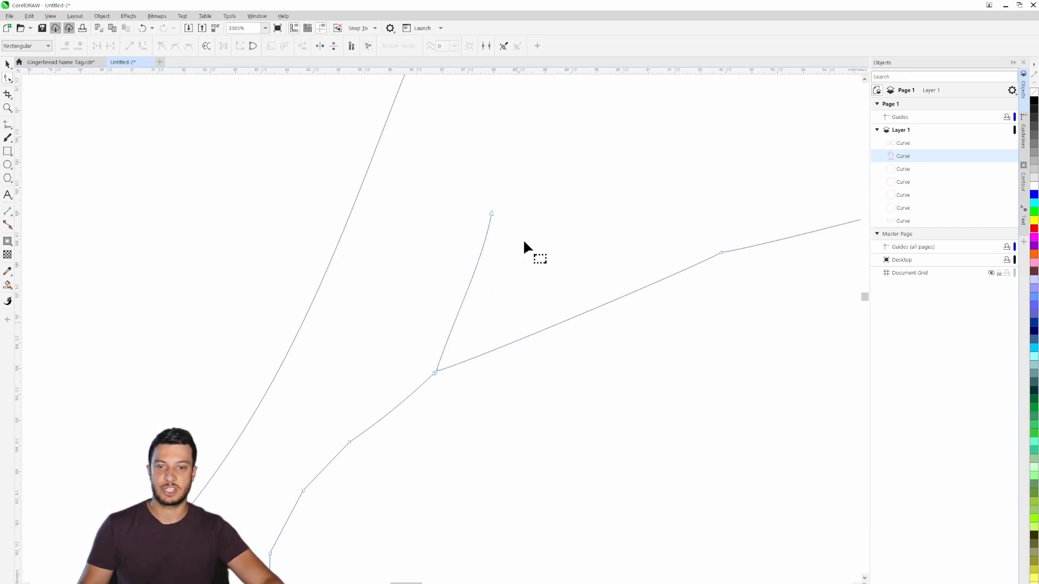
- Delete the extra node on the short line between pom-pom and brim, and the corner node where the hat's edge meets the pom-pom
{"action": "scroll", "coordinate": [424, 369], "scroll_direction": "down", "scroll_amount": 1}
{"action": "left_click_drag", "start_coordinate": [375, 405], "coordinate": [529, 236]}
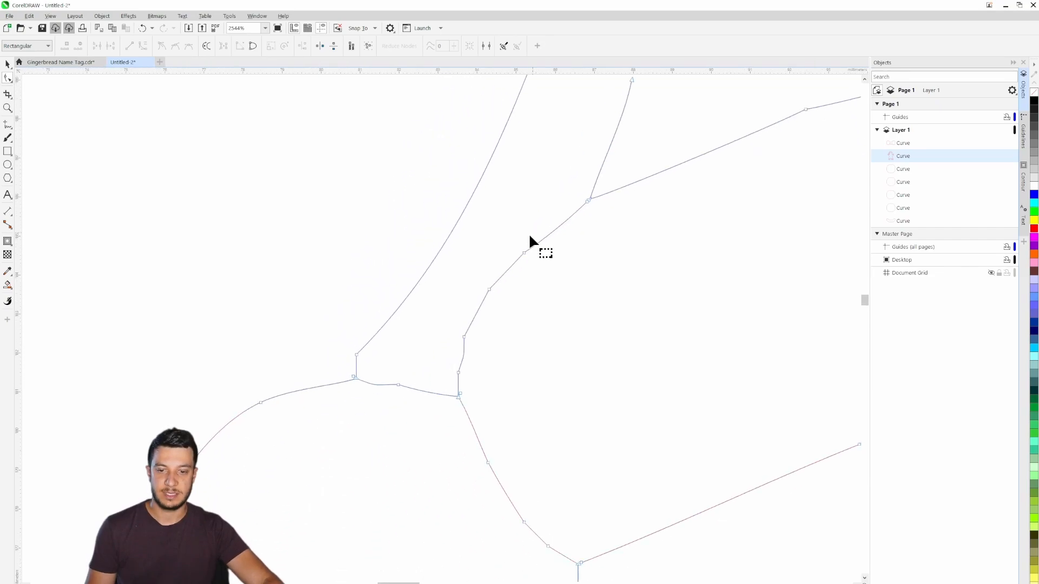
{"action": "scroll", "coordinate": [382, 392], "scroll_direction": "up", "scroll_amount": 5}
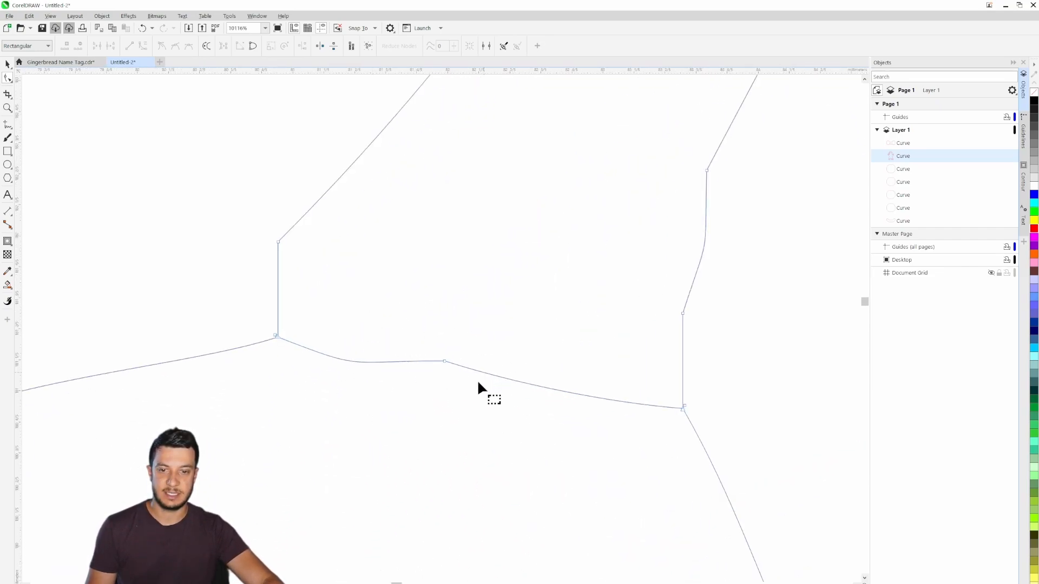
{"action": "left_click", "coordinate": [444, 361]}
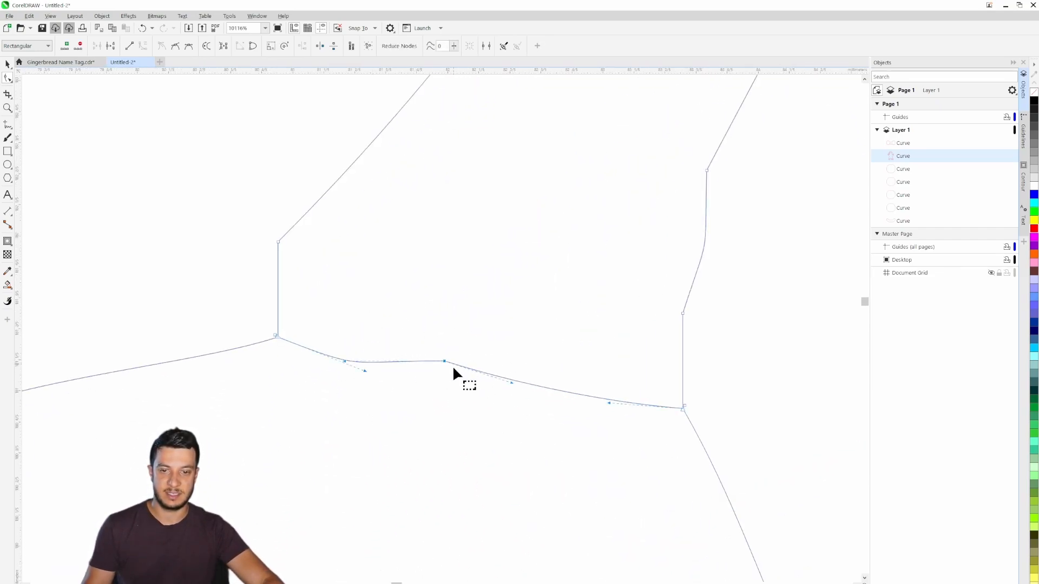
{"action": "key", "text": "Delete"}
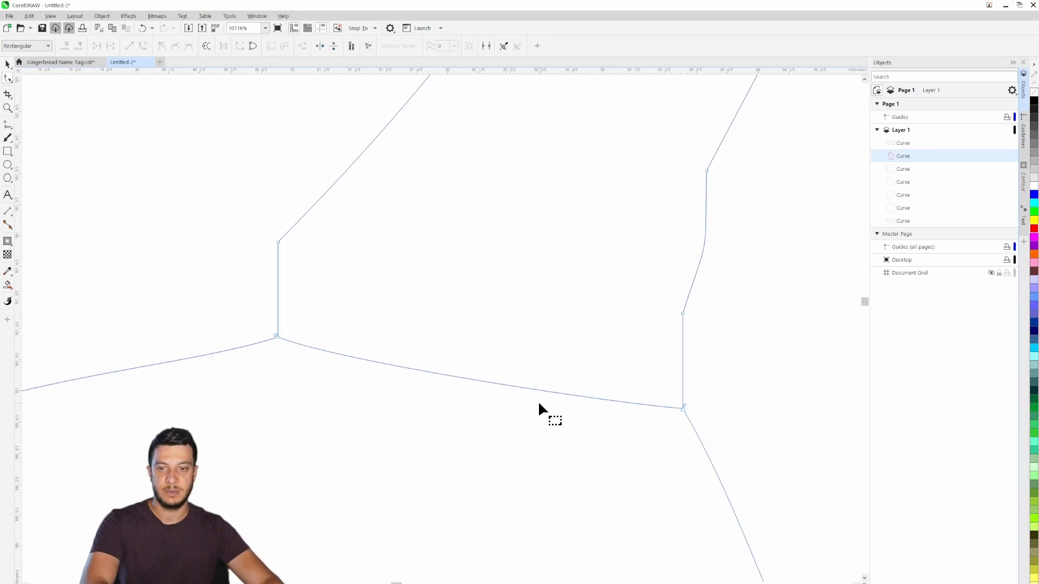
{"action": "left_click", "coordinate": [278, 242]}
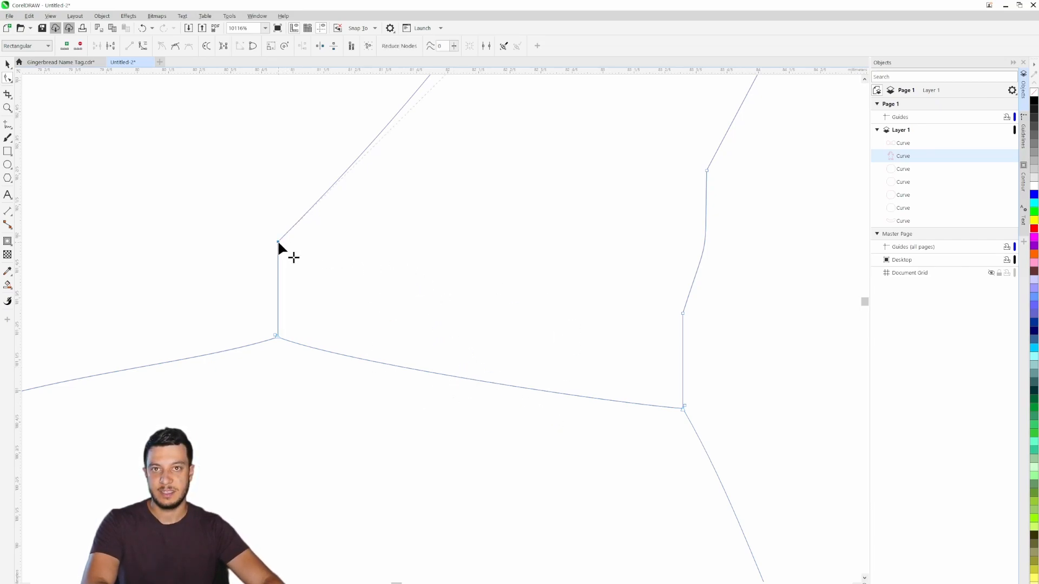
{"action": "left_click_drag", "start_coordinate": [273, 241], "coordinate": [394, 280]}
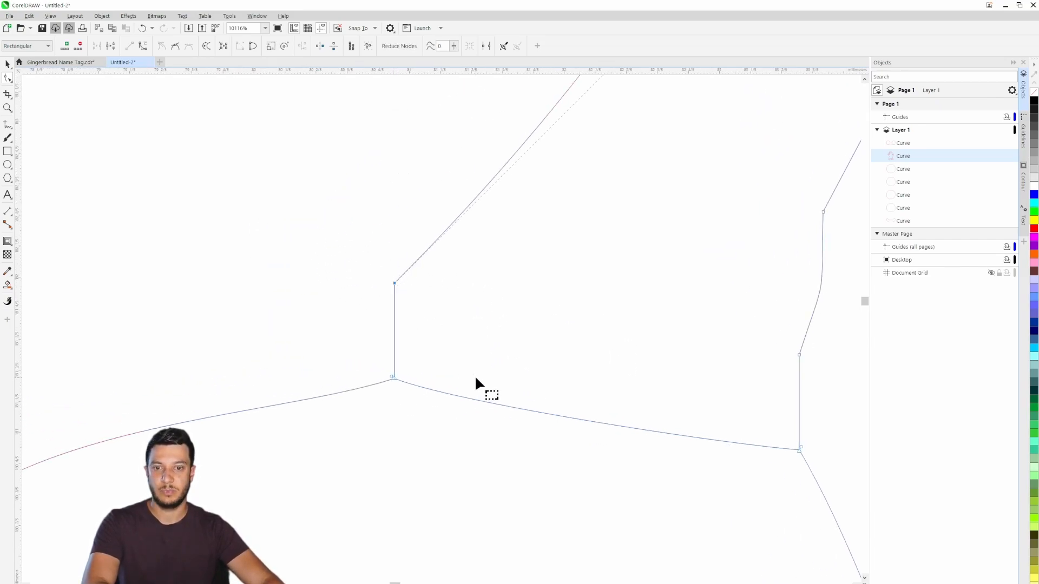
{"action": "key", "text": "Delete"}
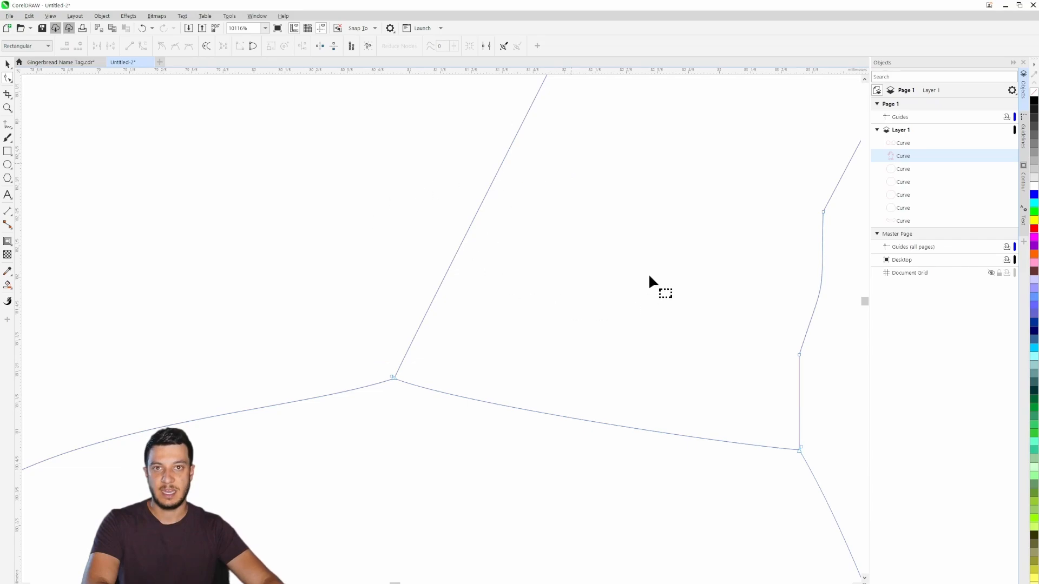
- Convert the first angular node right of the crease line on the brim's upper edge to a smooth node
{"action": "scroll", "coordinate": [639, 274], "scroll_direction": "down", "scroll_amount": 3}
{"action": "left_click_drag", "start_coordinate": [671, 176], "coordinate": [398, 476]}
{"action": "scroll", "coordinate": [531, 285], "scroll_direction": "down", "scroll_amount": 1}
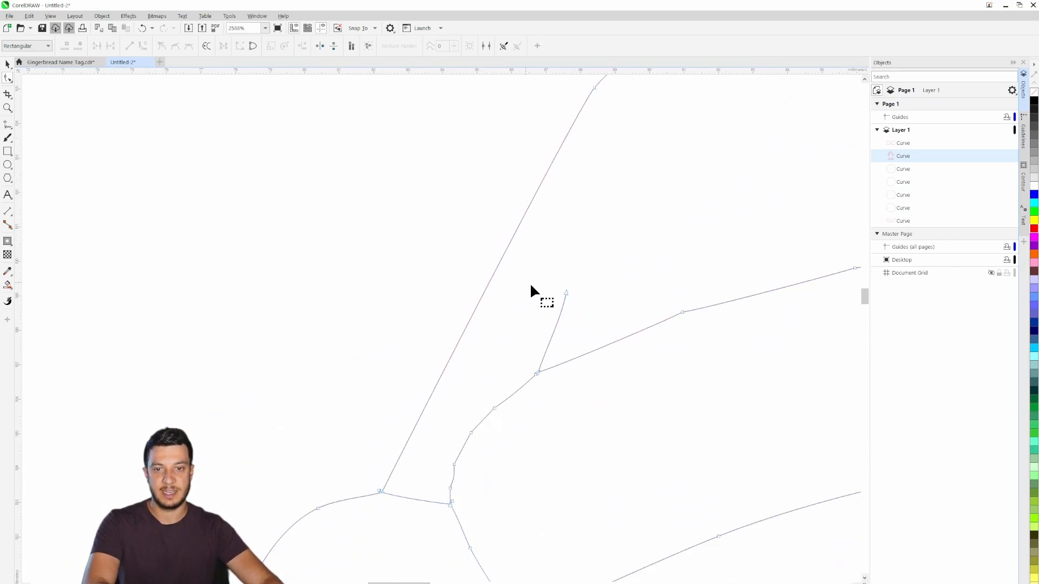
{"action": "scroll", "coordinate": [530, 282], "scroll_direction": "down", "scroll_amount": 2}
{"action": "left_click_drag", "start_coordinate": [659, 338], "coordinate": [440, 298]}
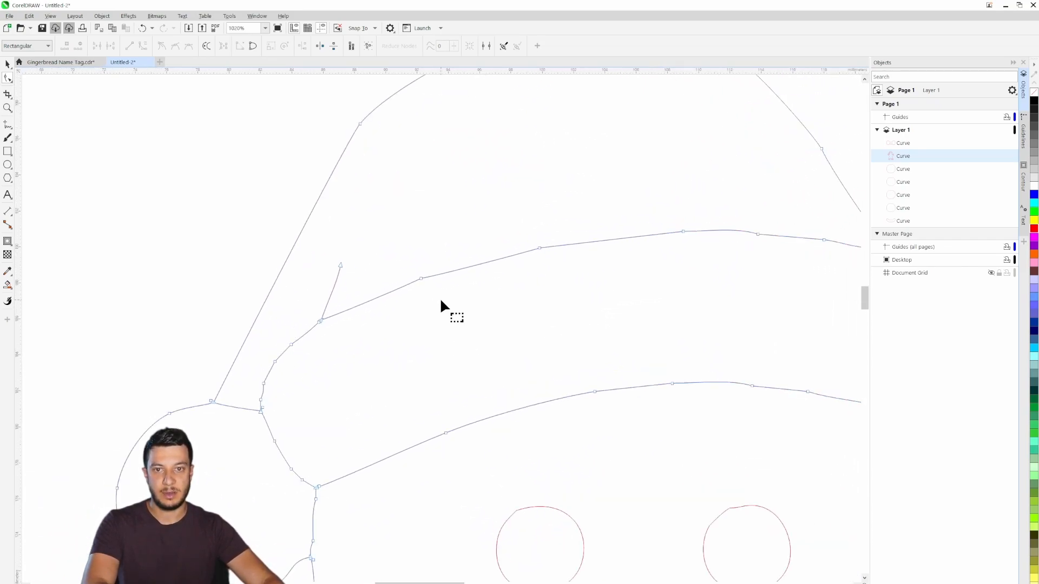
{"action": "scroll", "coordinate": [441, 301], "scroll_direction": "up", "scroll_amount": 3}
{"action": "left_click_drag", "start_coordinate": [368, 281], "coordinate": [493, 409]}
{"action": "scroll", "coordinate": [492, 401], "scroll_direction": "down", "scroll_amount": 2}
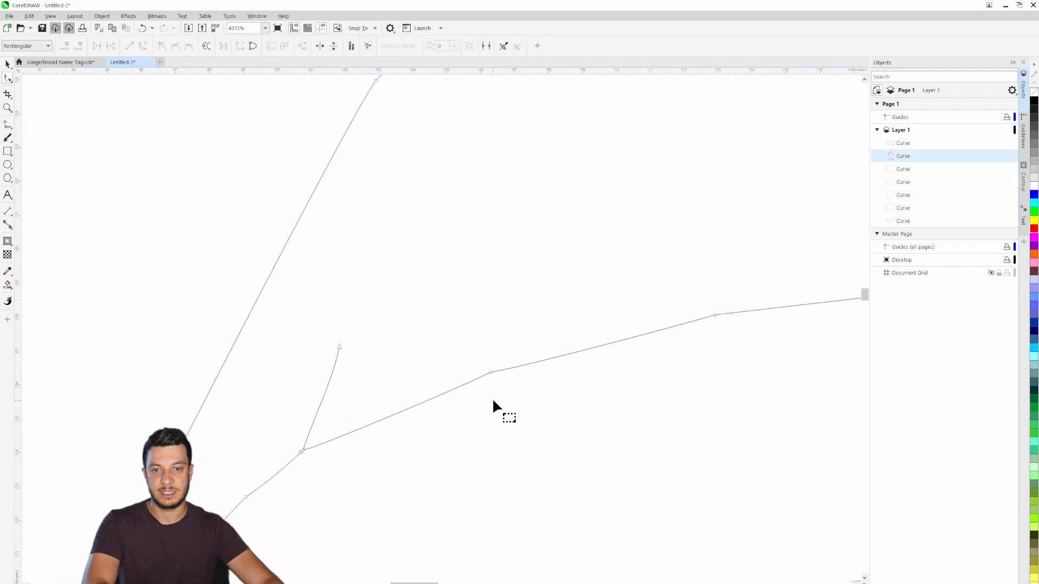
{"action": "scroll", "coordinate": [493, 404], "scroll_direction": "down", "scroll_amount": 1}
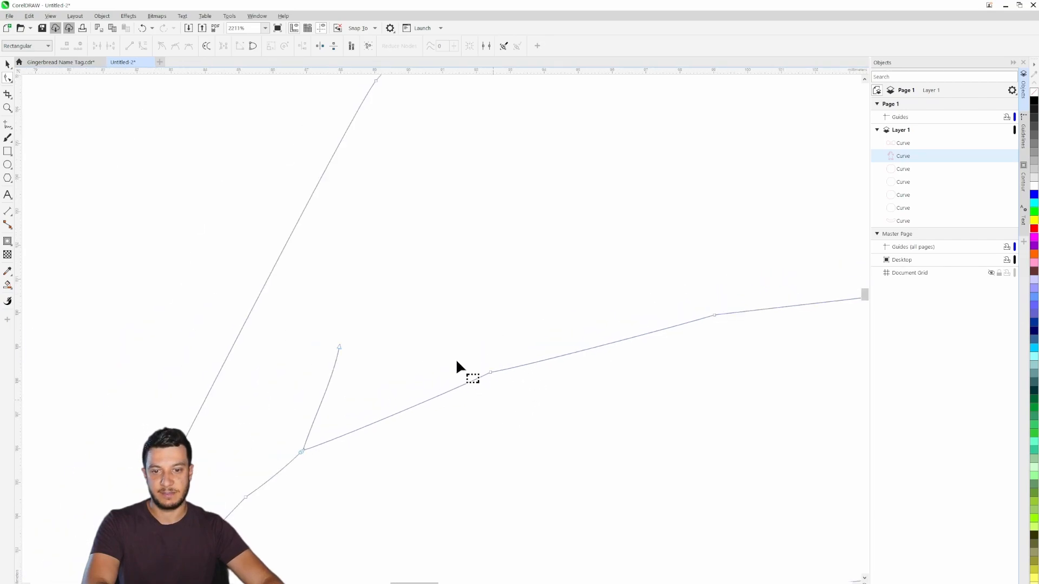
{"action": "left_click", "coordinate": [490, 372]}
{"action": "scroll", "coordinate": [500, 375], "scroll_direction": "down", "scroll_amount": 3}
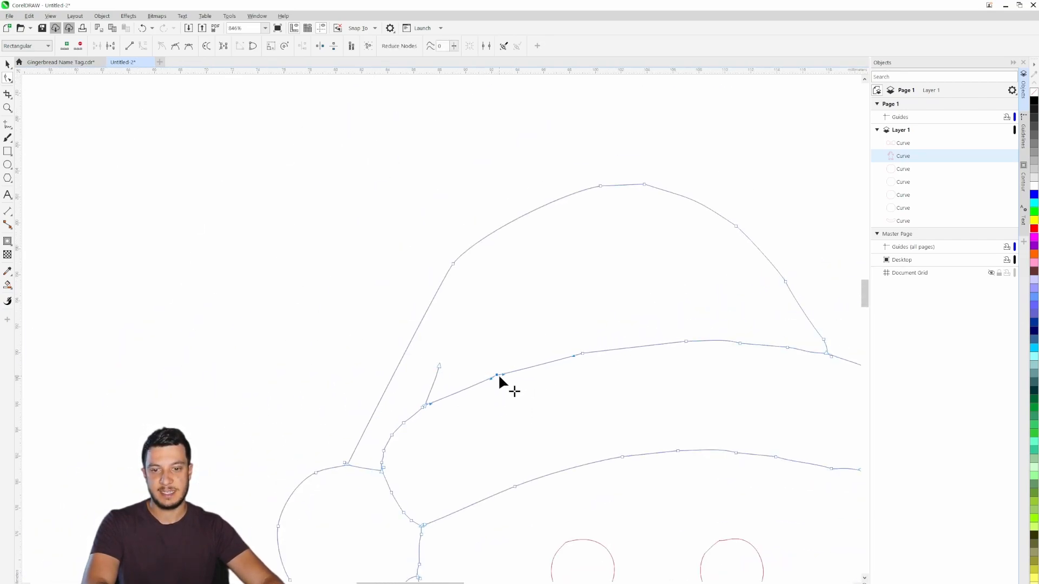
{"action": "scroll", "coordinate": [499, 374], "scroll_direction": "up", "scroll_amount": 7}
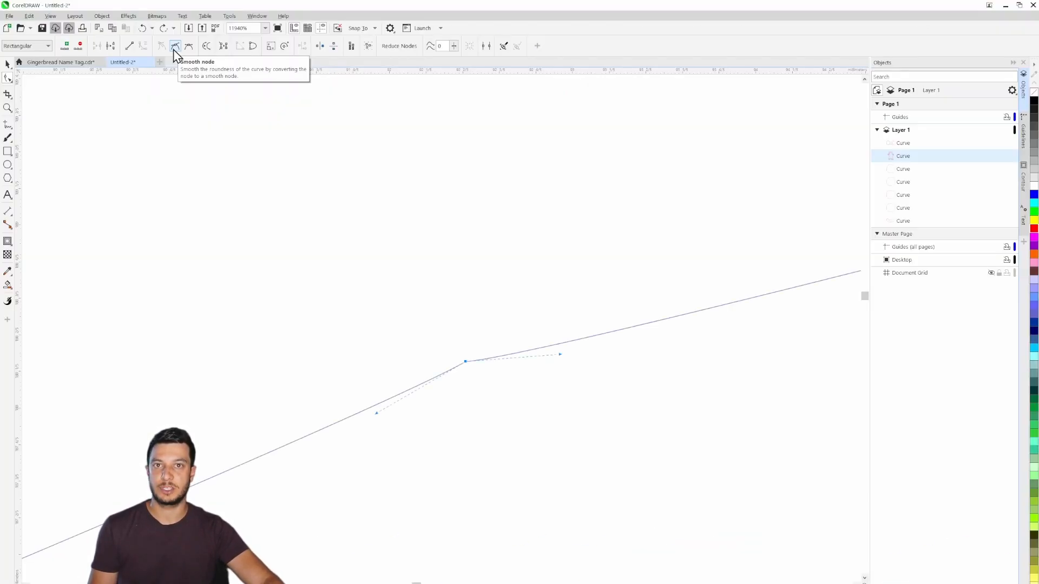
{"action": "left_click", "coordinate": [175, 46]}
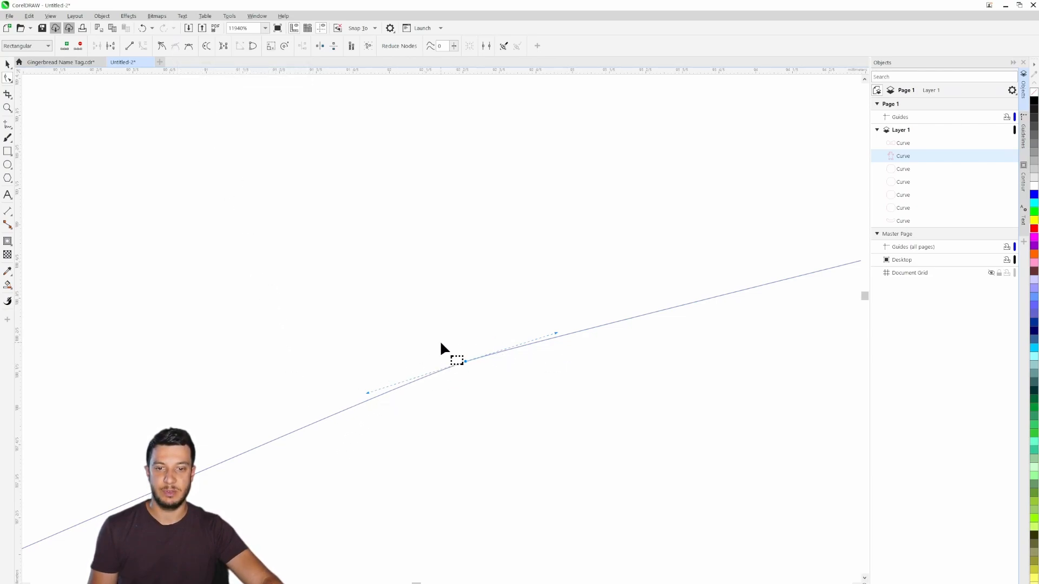
- Convert the remaining angular nodes along the hat brim's upper edge to smooth nodes
{"action": "scroll", "coordinate": [441, 347], "scroll_direction": "down", "scroll_amount": 3}
{"action": "scroll", "coordinate": [441, 343], "scroll_direction": "down", "scroll_amount": 4}
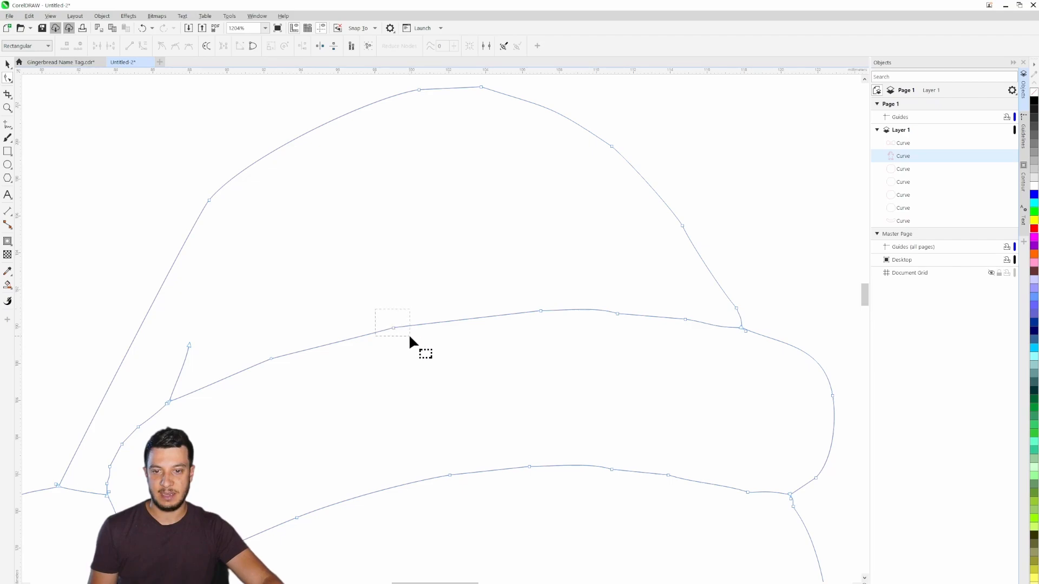
{"action": "left_click_drag", "start_coordinate": [410, 337], "coordinate": [410, 337]}
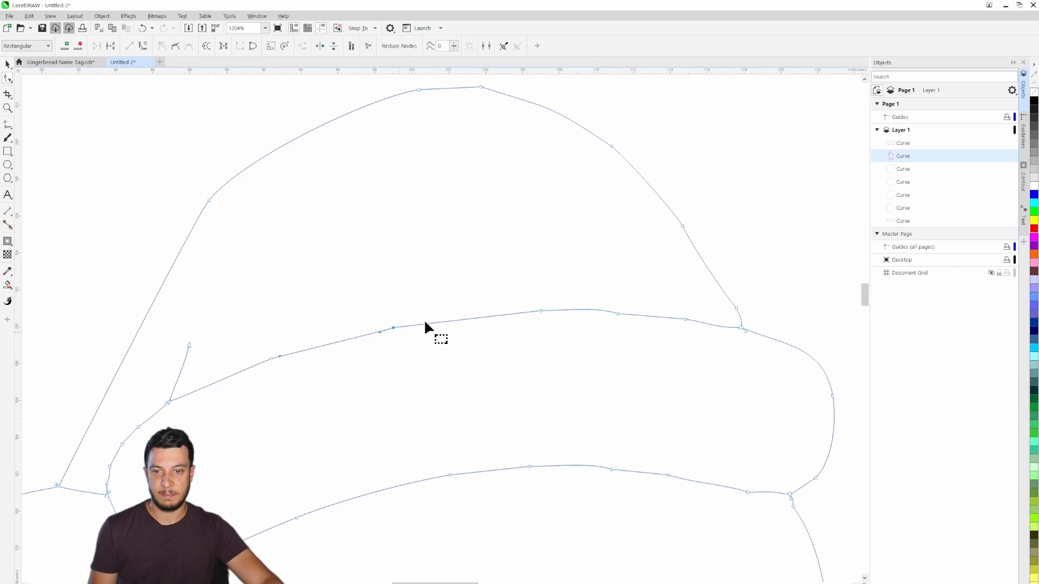
{"action": "left_click", "coordinate": [176, 48]}
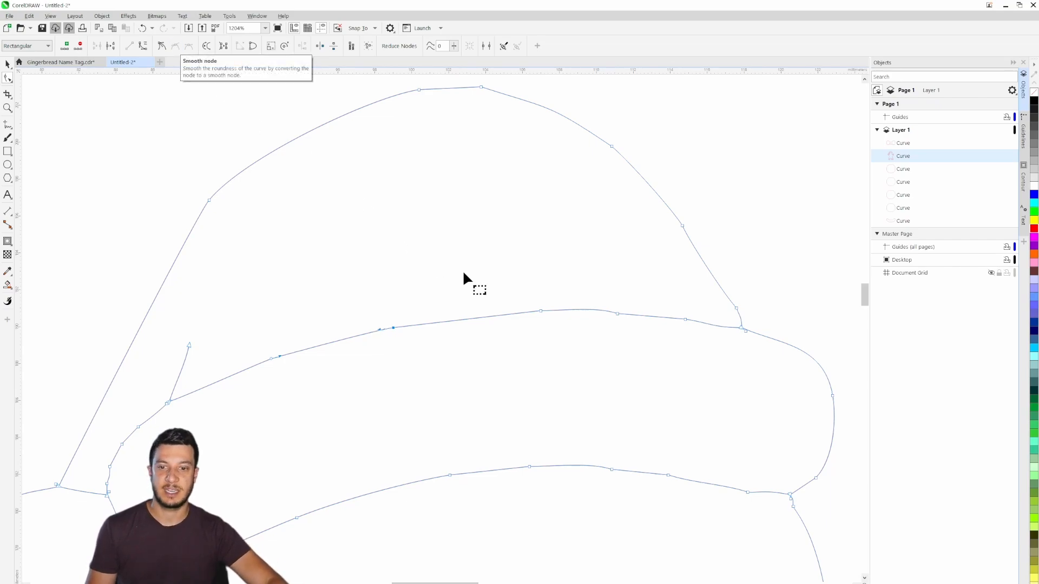
{"action": "left_click_drag", "start_coordinate": [617, 337], "coordinate": [627, 342]}
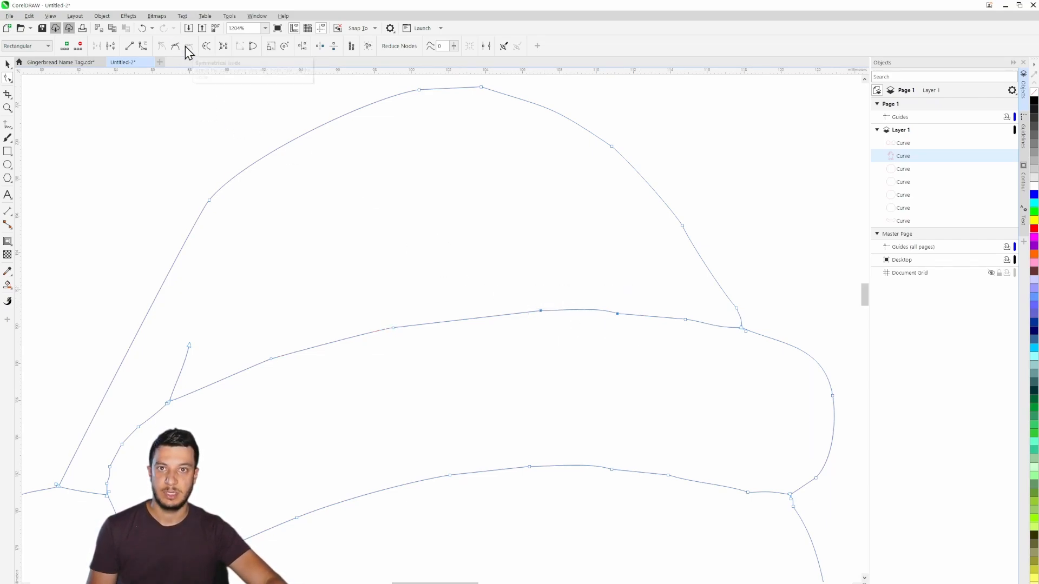
{"action": "left_click", "coordinate": [177, 48]}
{"action": "left_click", "coordinate": [685, 320]}
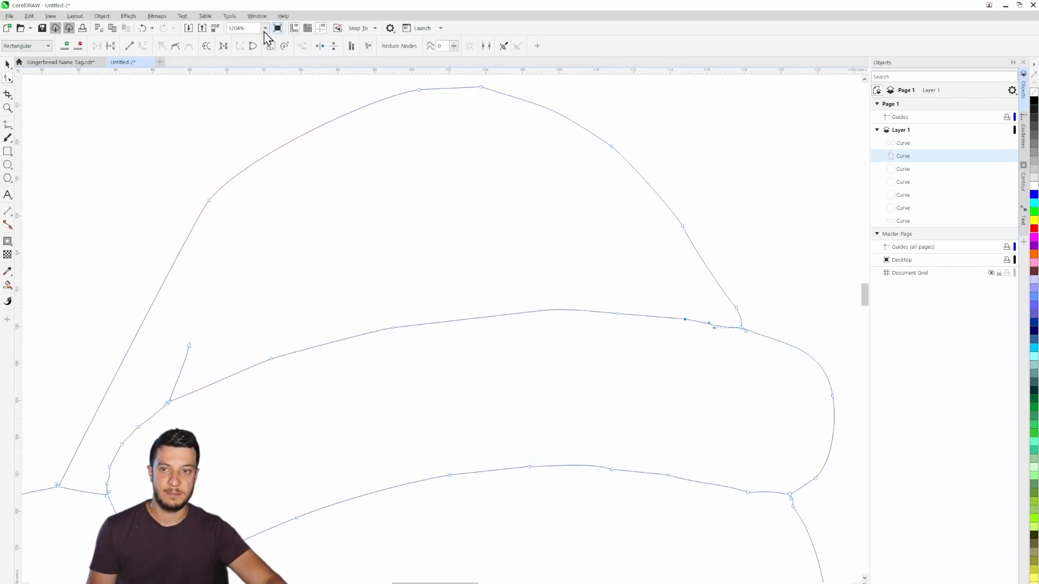
{"action": "left_click", "coordinate": [174, 48]}
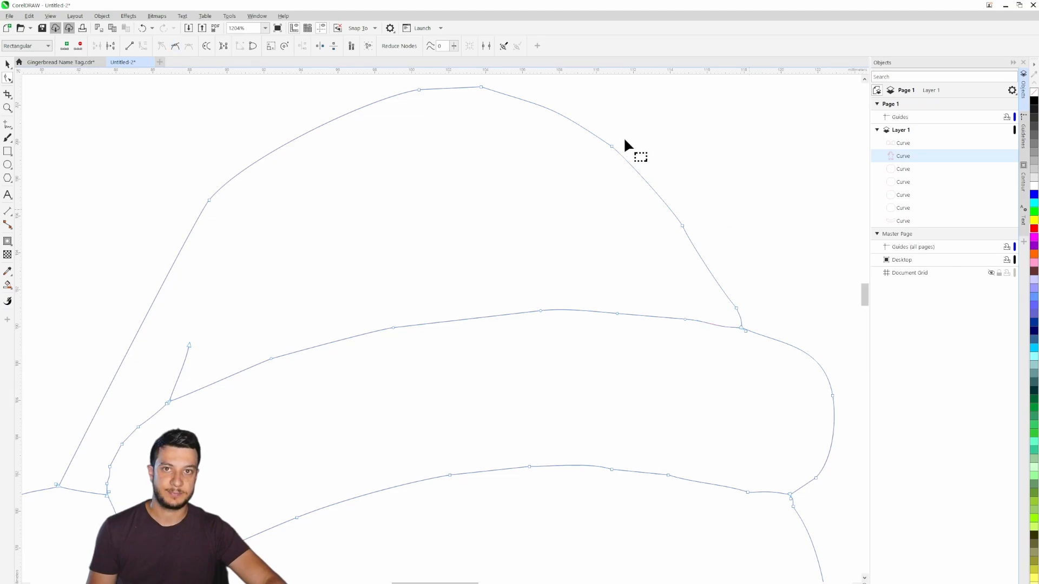
- Smooth the two nodes at the hat's peak and the nodes down its right-hand slope
{"action": "left_click", "coordinate": [672, 193]}
{"action": "left_click_drag", "start_coordinate": [696, 241], "coordinate": [696, 242]}
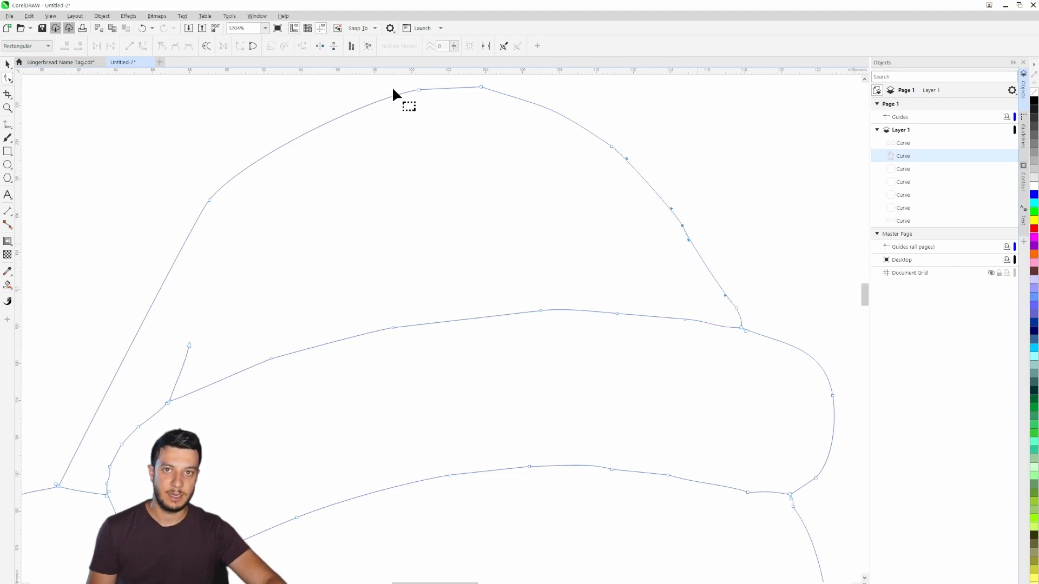
{"action": "left_click_drag", "start_coordinate": [701, 172], "coordinate": [742, 247]}
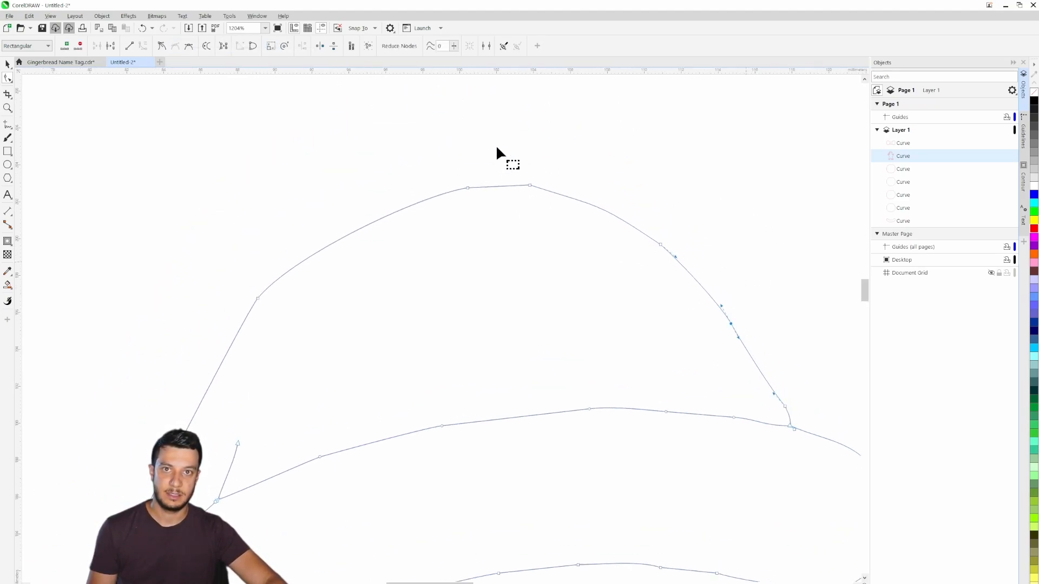
{"action": "left_click_drag", "start_coordinate": [436, 146], "coordinate": [537, 205]}
{"action": "left_click", "coordinate": [175, 48]}
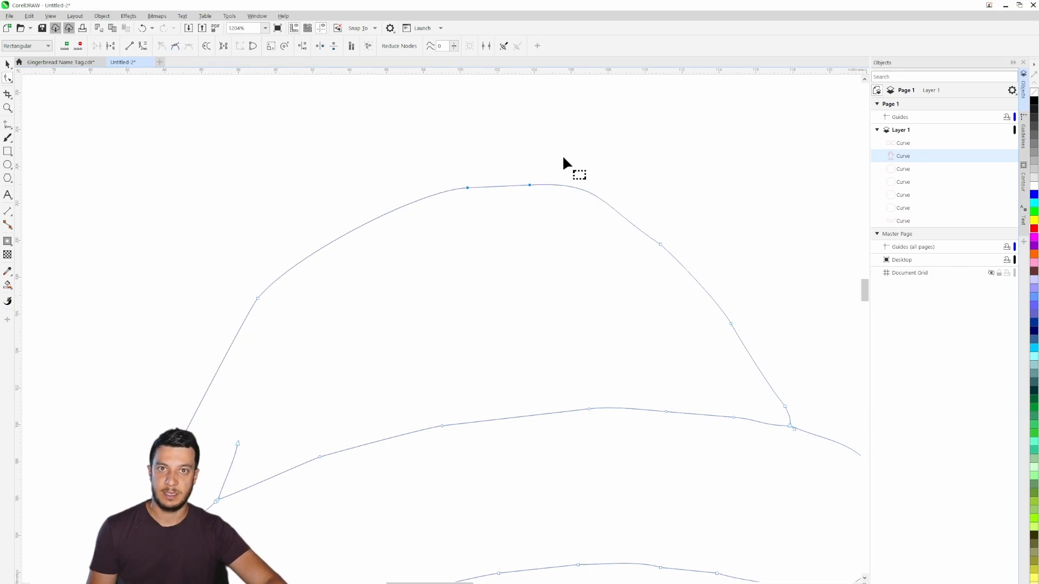
{"action": "left_click", "coordinate": [588, 200]}
{"action": "left_click_drag", "start_coordinate": [657, 260], "coordinate": [657, 263]}
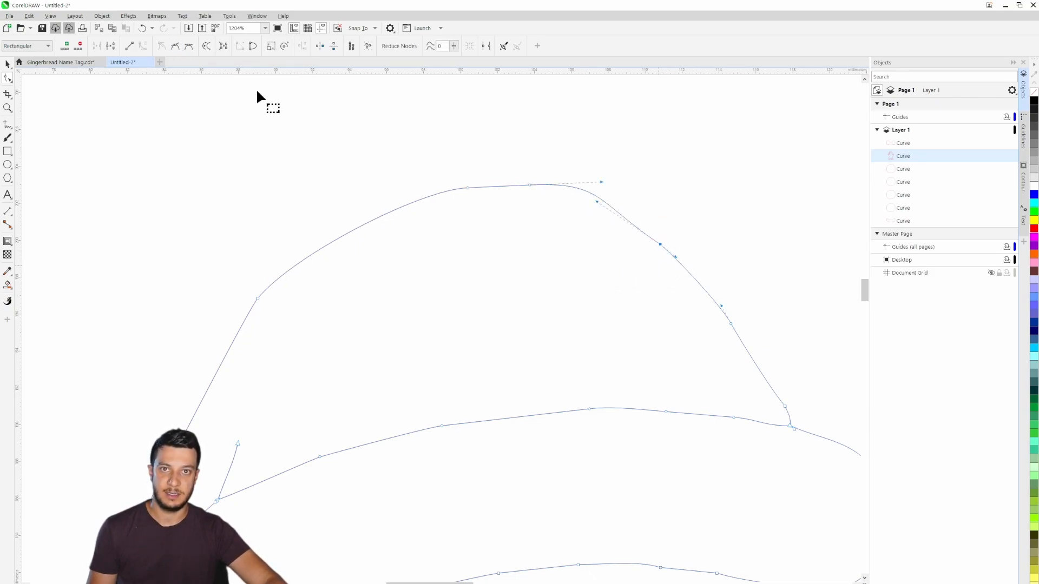
- Shorten the curve handle of the right node at the hat's peak to soften the bulge beside it
{"action": "left_click", "coordinate": [529, 185]}
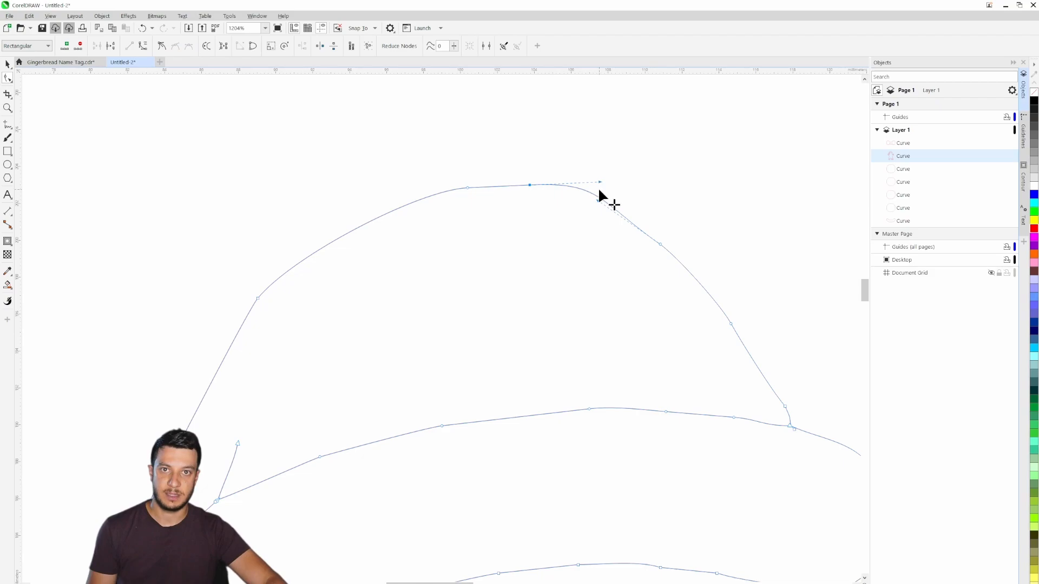
{"action": "left_click_drag", "start_coordinate": [600, 182], "coordinate": [589, 184]}
{"action": "left_click", "coordinate": [655, 182]}
- Leave node editing, deselect the gingerbread outline and examine the smoothed hat and the raised right mitten
{"action": "scroll", "coordinate": [719, 250], "scroll_direction": "down", "scroll_amount": 3}
{"action": "left_click_drag", "start_coordinate": [800, 298], "coordinate": [613, 144]}
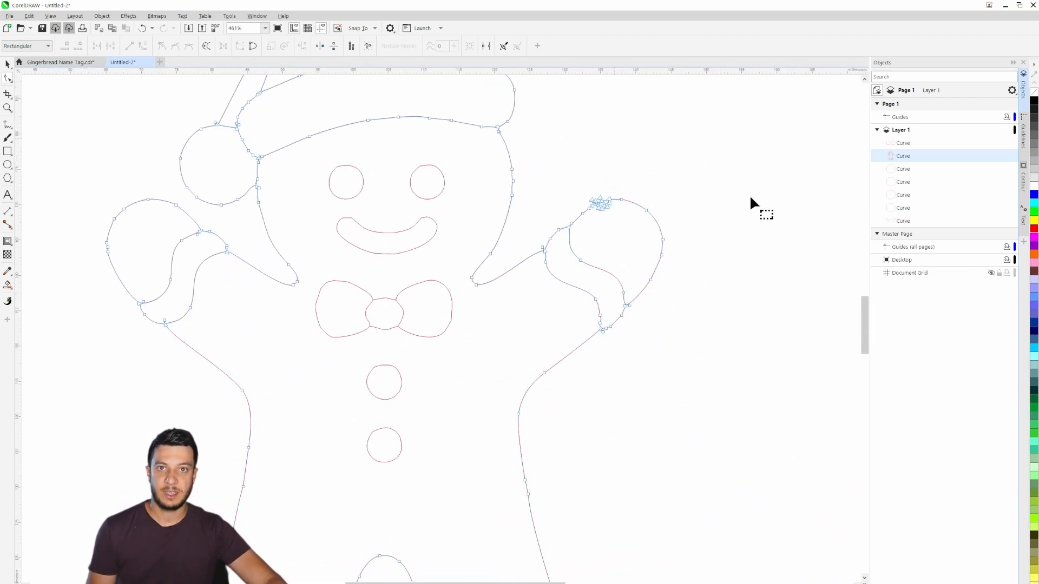
{"action": "left_click_drag", "start_coordinate": [529, 149], "coordinate": [715, 256]}
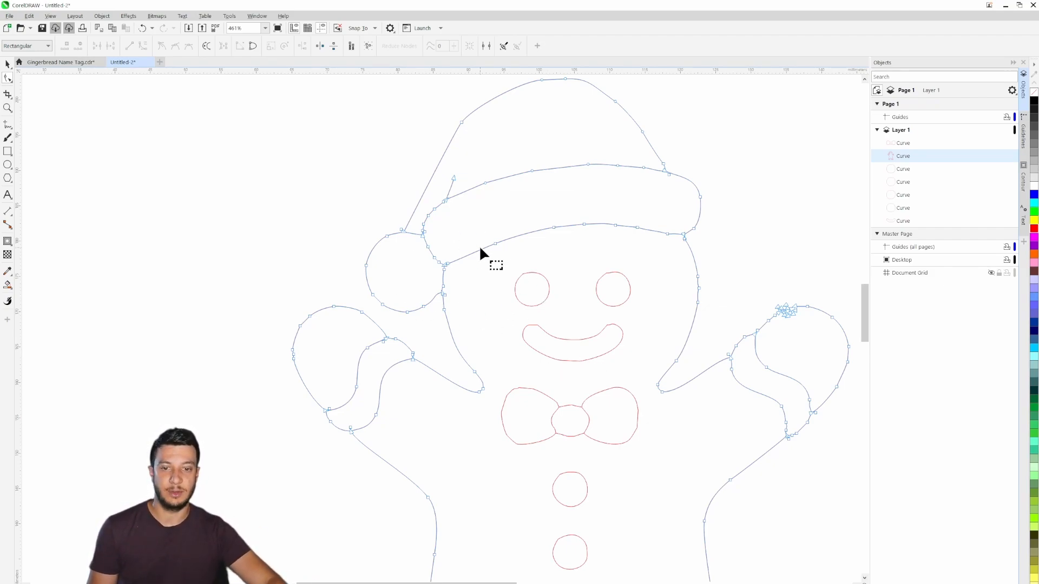
{"action": "left_click", "coordinate": [8, 65]}
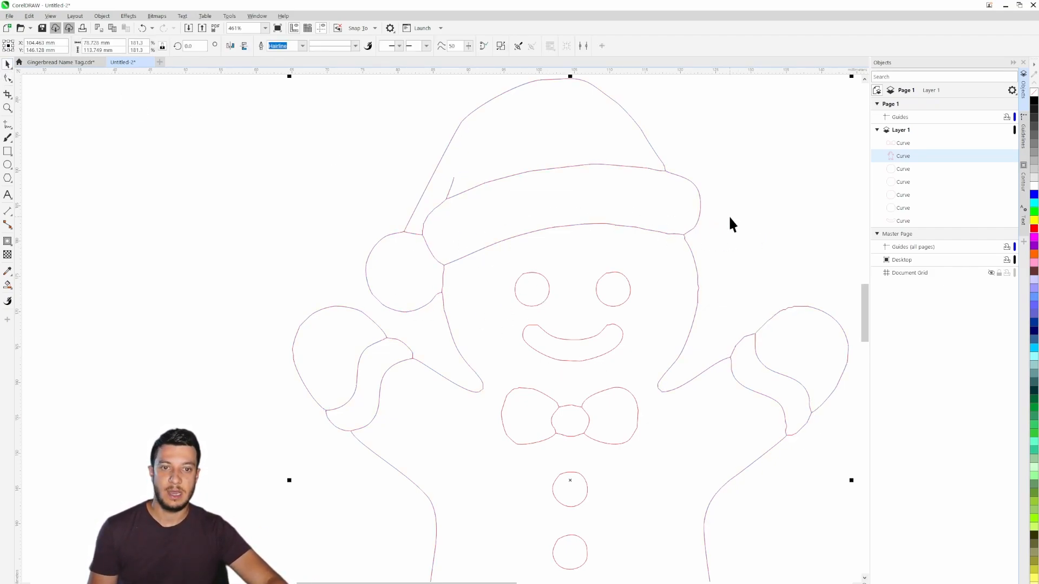
{"action": "left_click", "coordinate": [752, 230]}
{"action": "left_click_drag", "start_coordinate": [752, 230], "coordinate": [474, 246]}
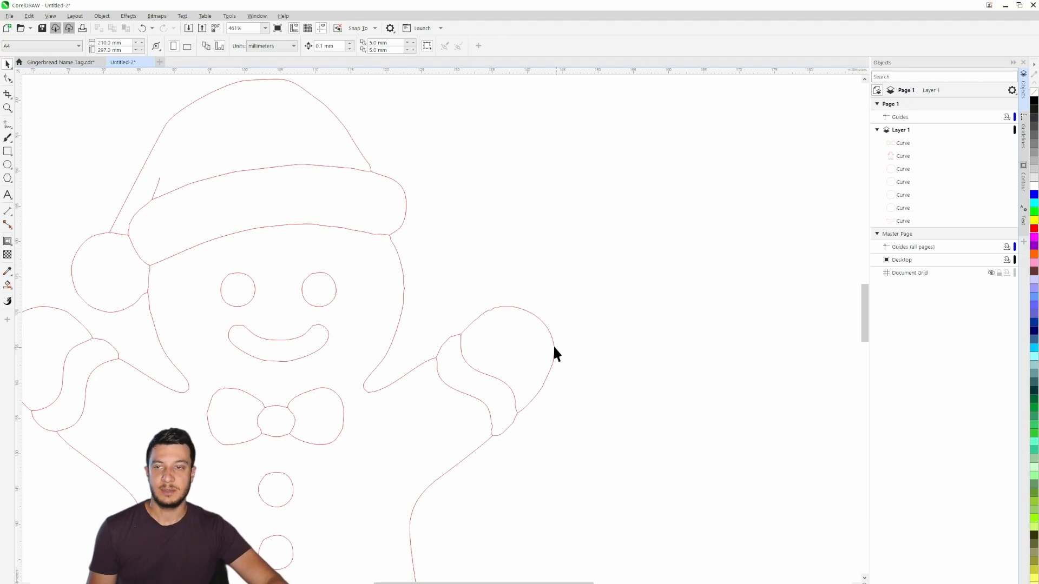
- Edit the gingerbread outline's nodes and join the lowest pair of overlapping nodes on the right mitten's upper edge
{"action": "scroll", "coordinate": [514, 290], "scroll_direction": "up", "scroll_amount": 5}
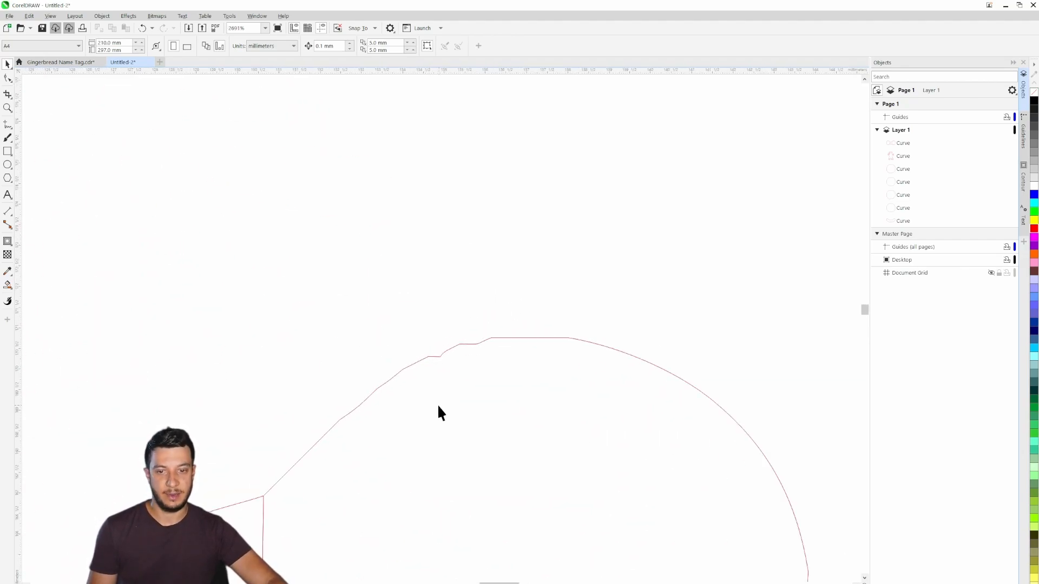
{"action": "left_click_drag", "start_coordinate": [438, 413], "coordinate": [527, 341]}
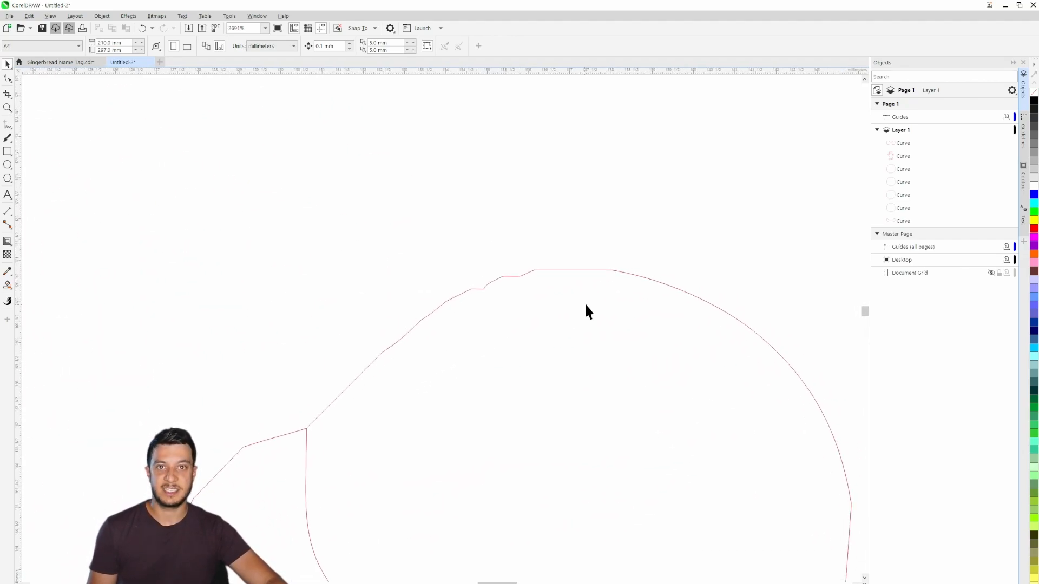
{"action": "left_click", "coordinate": [455, 298]}
{"action": "key", "text": "F10"}
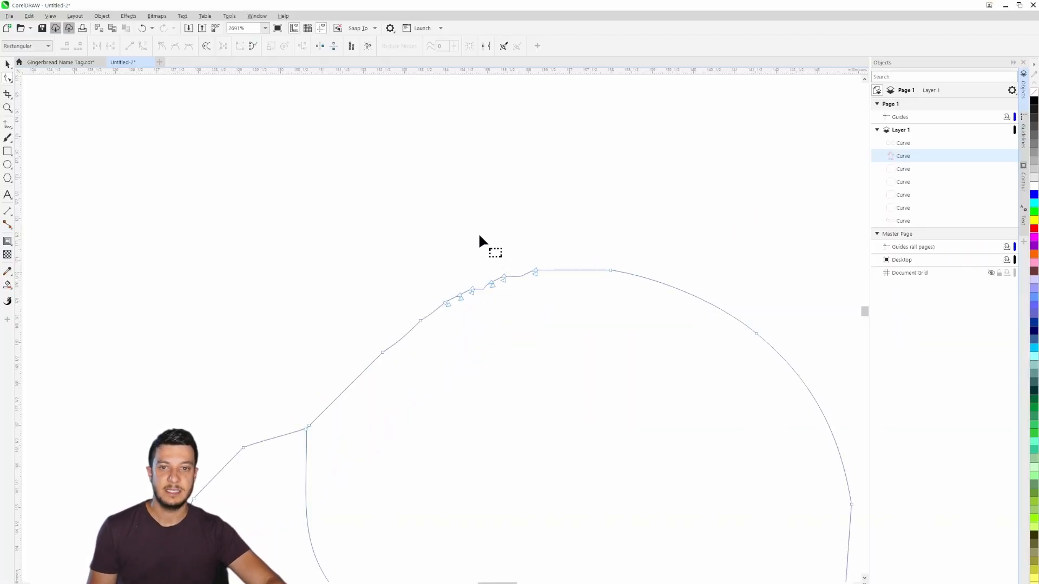
{"action": "left_click_drag", "start_coordinate": [480, 236], "coordinate": [549, 251]}
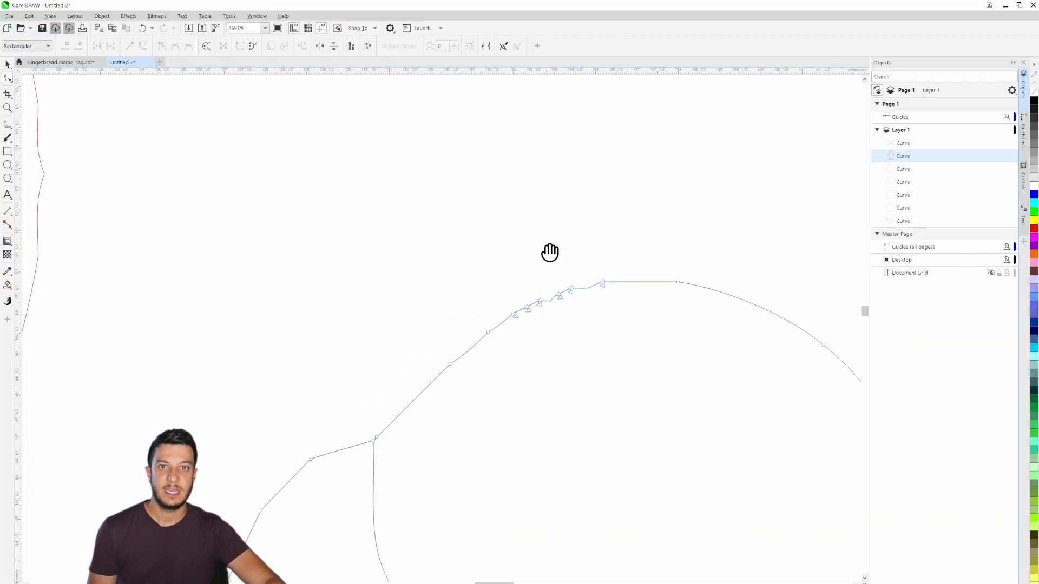
{"action": "scroll", "coordinate": [521, 327], "scroll_direction": "up", "scroll_amount": 4}
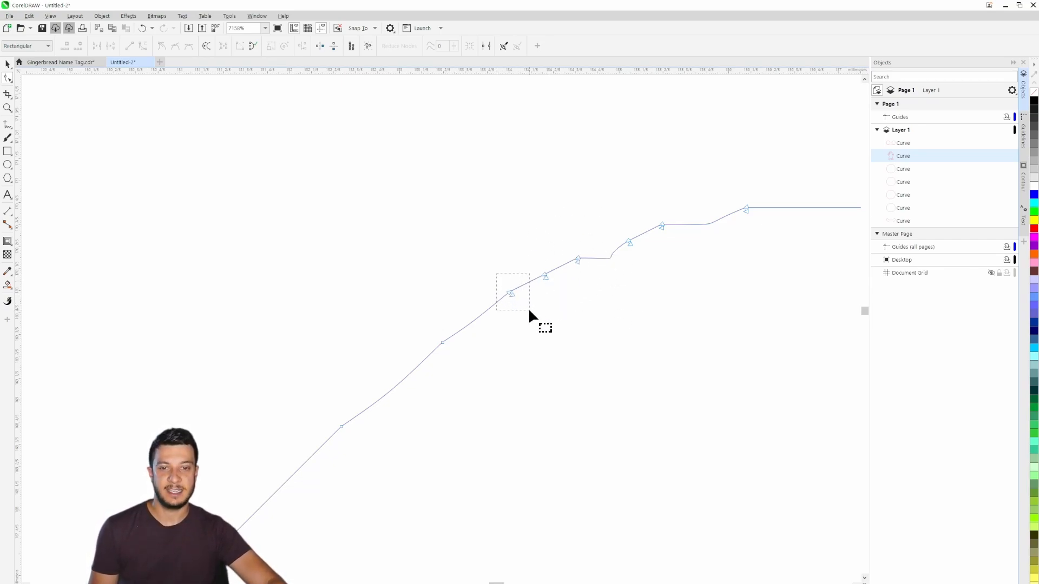
{"action": "left_click_drag", "start_coordinate": [528, 307], "coordinate": [528, 307]}
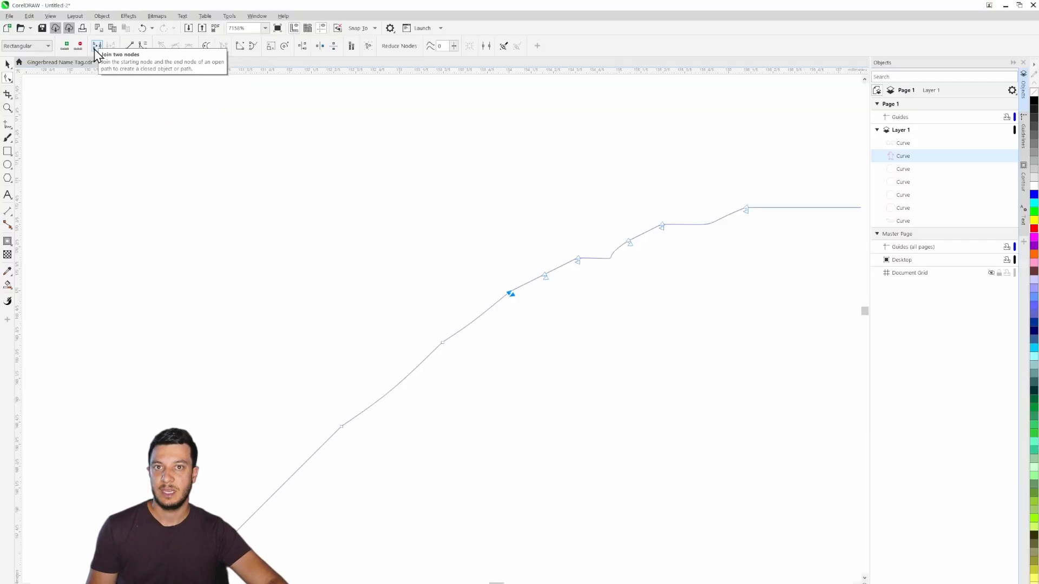
{"action": "left_click", "coordinate": [97, 49]}
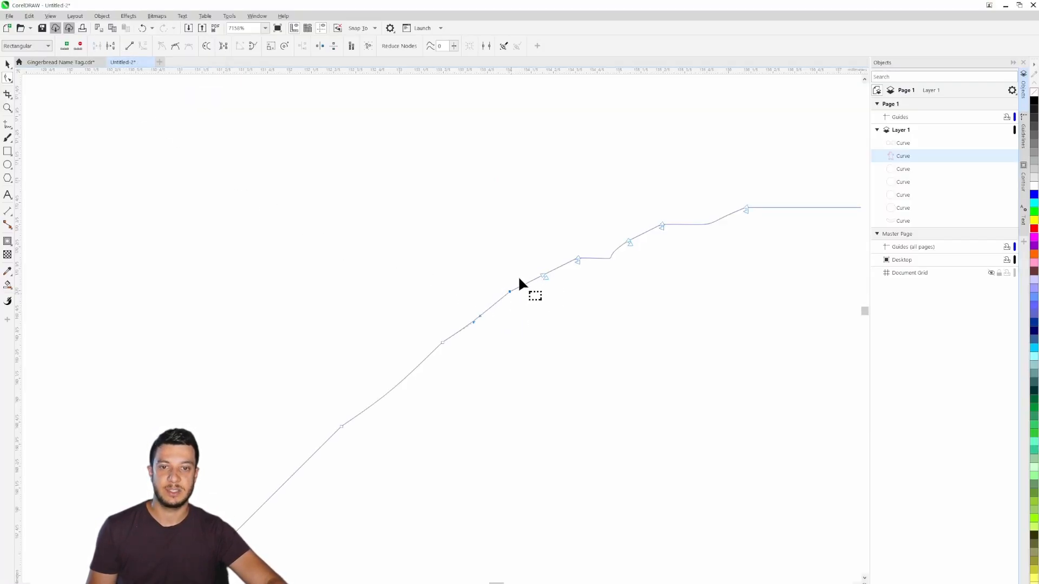
- Join the five remaining pairs of overlapping nodes along the right mitten's upper edge
{"action": "left_click", "coordinate": [543, 274]}
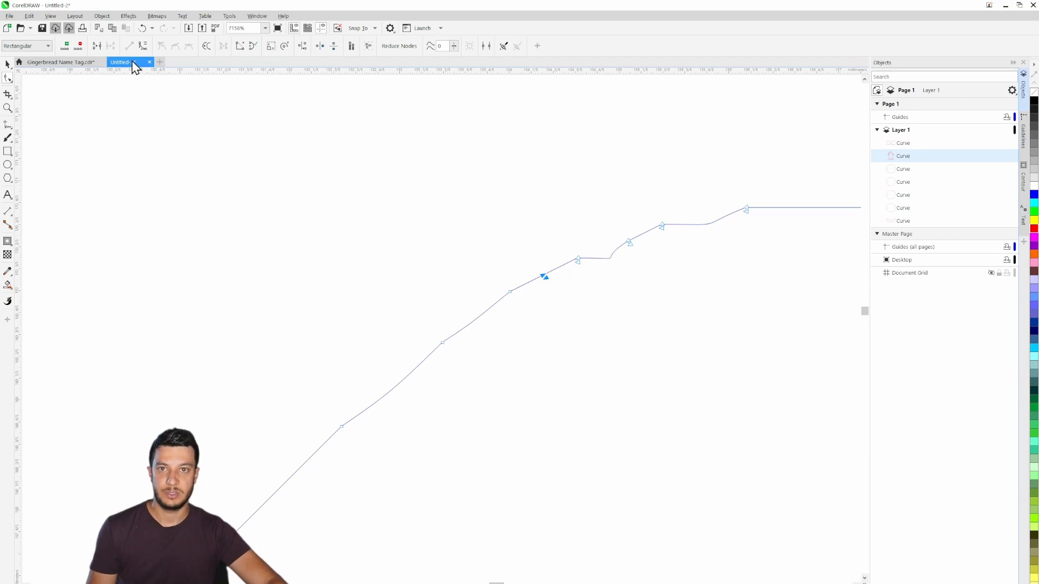
{"action": "left_click", "coordinate": [576, 258]}
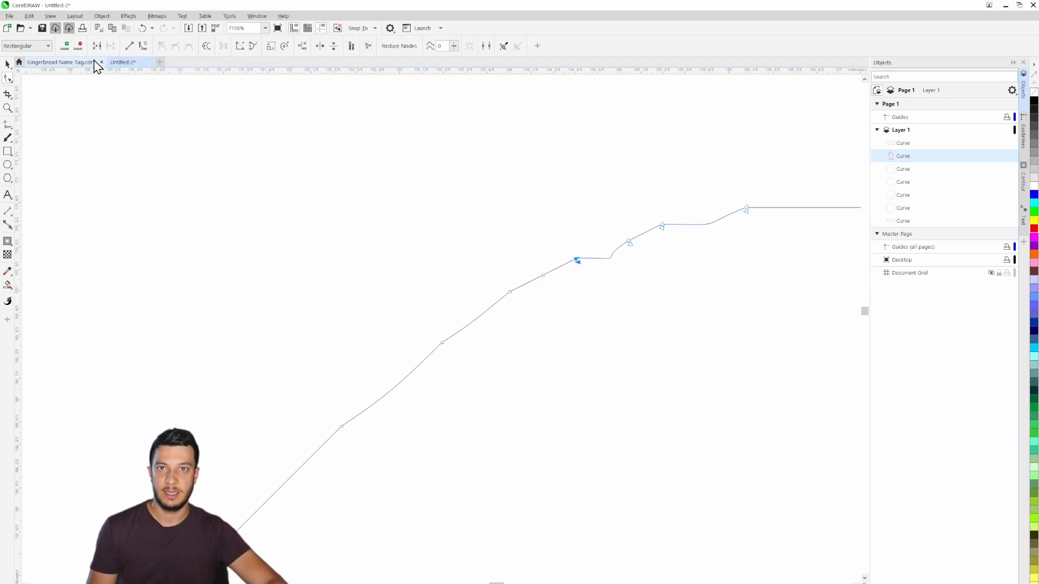
{"action": "left_click", "coordinate": [628, 242]}
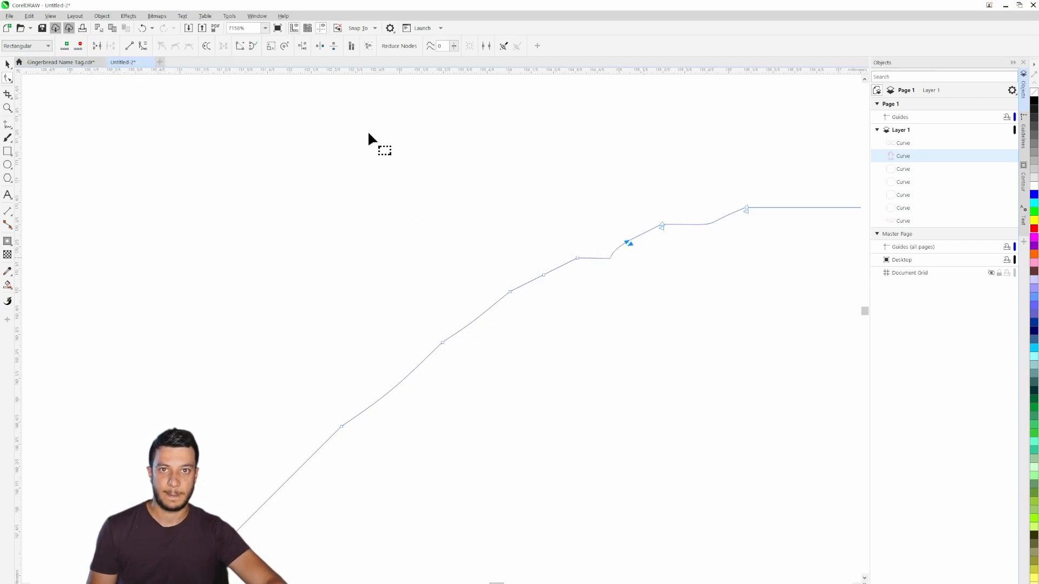
{"action": "left_click", "coordinate": [661, 224]}
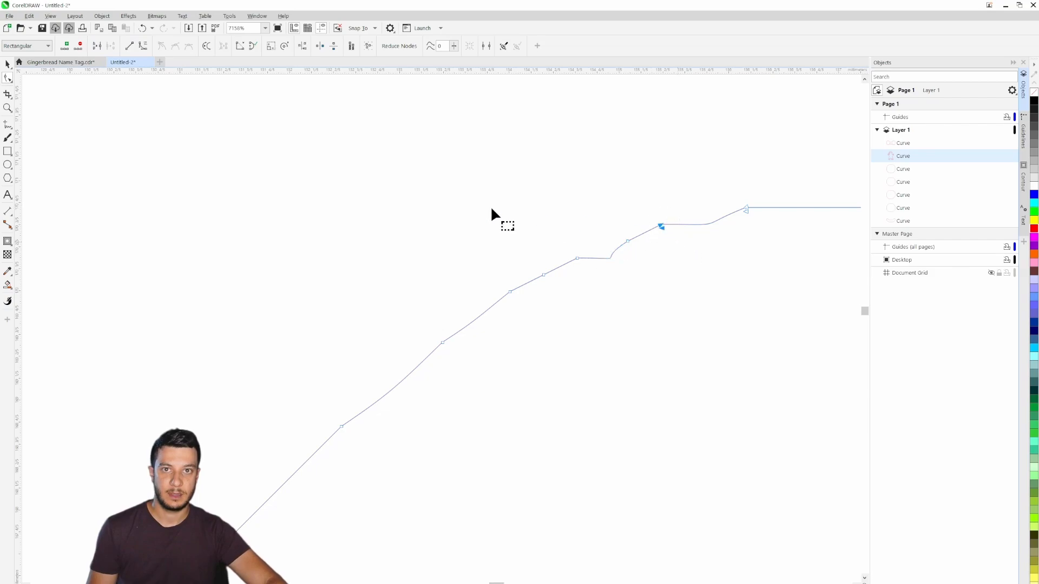
{"action": "left_click", "coordinate": [745, 209]}
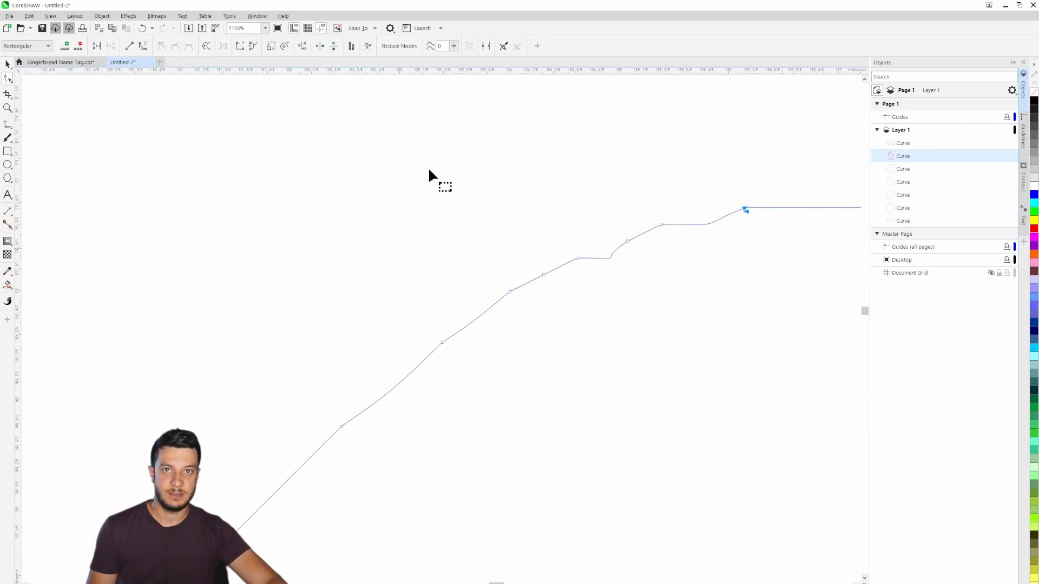
{"action": "left_click", "coordinate": [100, 45]}
{"action": "left_click", "coordinate": [671, 183]}
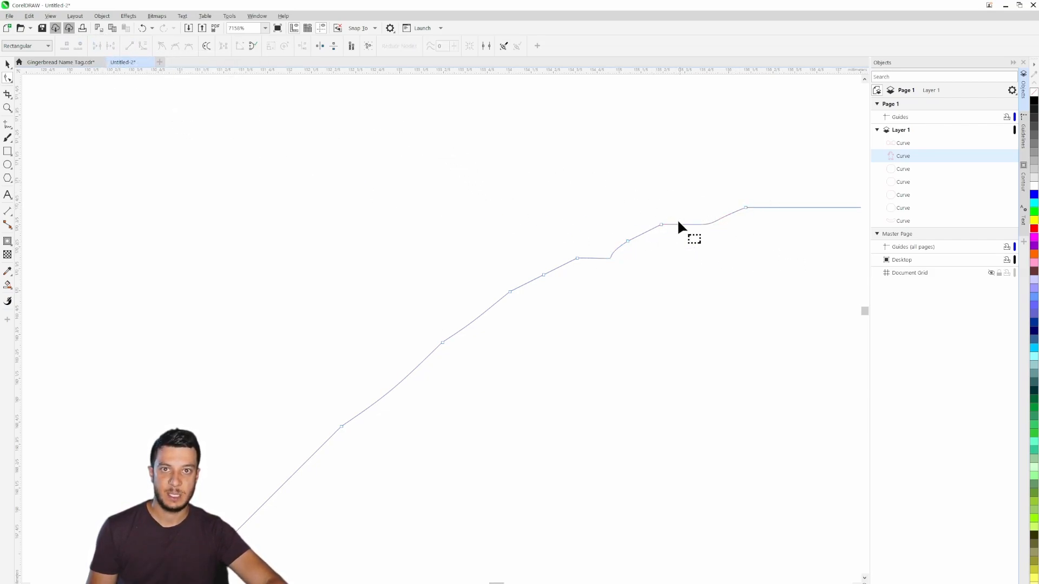
- Delete the three nodes that form the uneven steps on the right mitten's upper edge
{"action": "left_click_drag", "start_coordinate": [676, 286], "coordinate": [524, 355]}
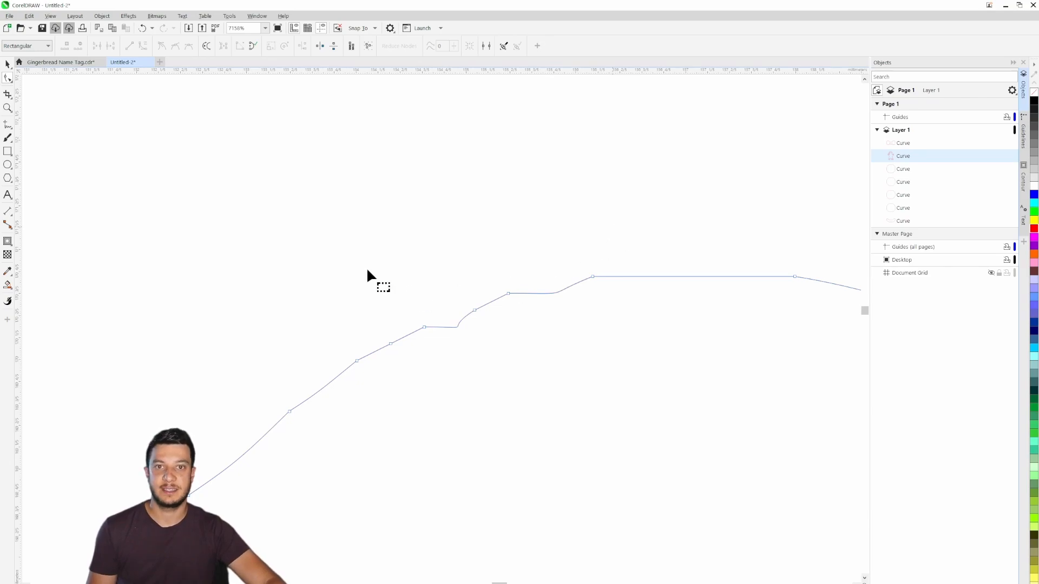
{"action": "left_click_drag", "start_coordinate": [421, 309], "coordinate": [437, 336]}
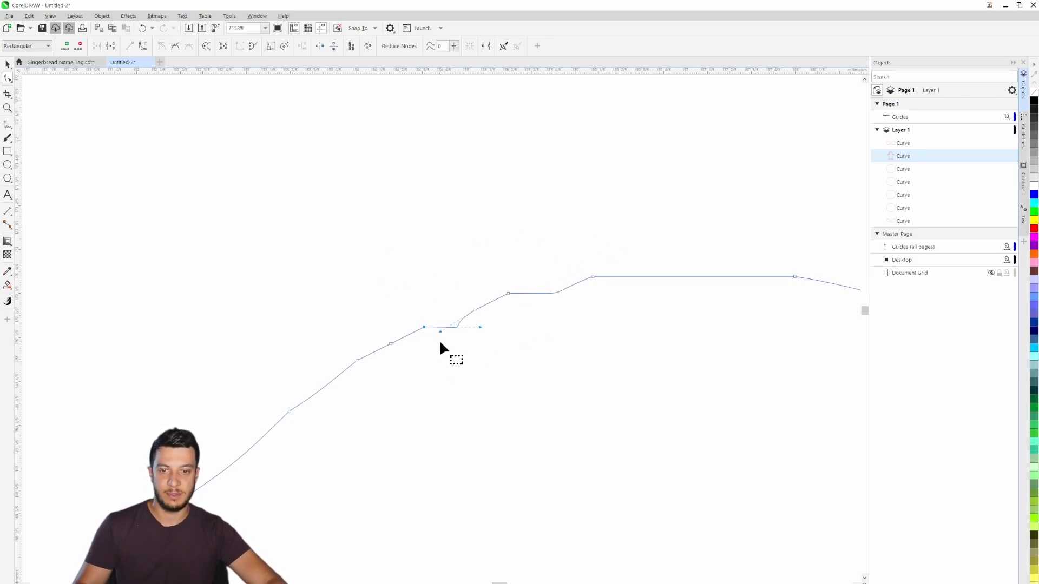
{"action": "key", "text": "Delete"}
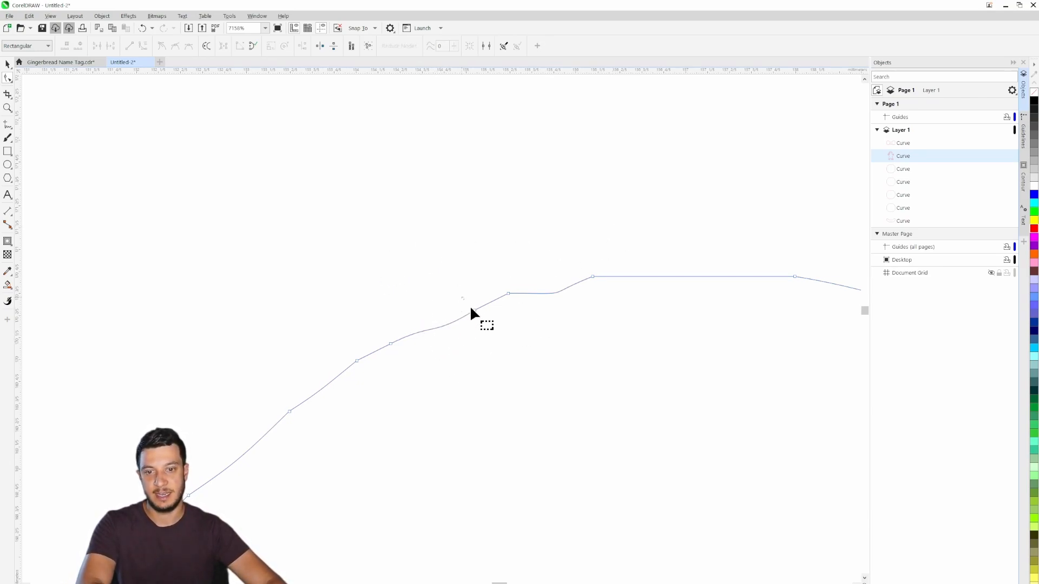
{"action": "left_click_drag", "start_coordinate": [471, 308], "coordinate": [494, 327]}
{"action": "key", "text": "Delete"}
{"action": "left_click_drag", "start_coordinate": [501, 274], "coordinate": [547, 329]}
{"action": "key", "text": "Delete"}
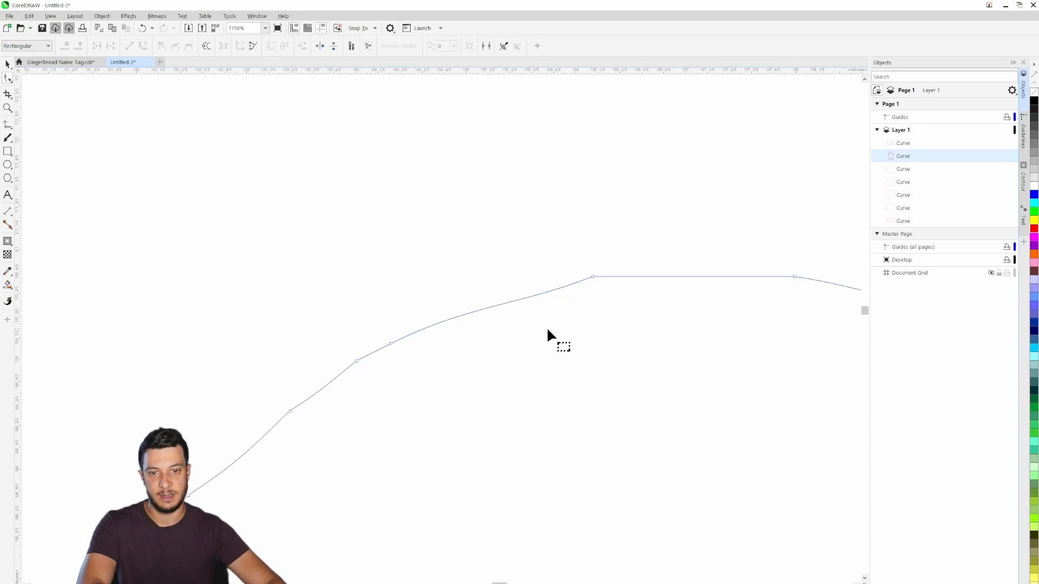
- Convert the node at the start of the right mitten's flat top and the three nodes on the slope below it to smooth nodes
{"action": "left_click", "coordinate": [592, 277]}
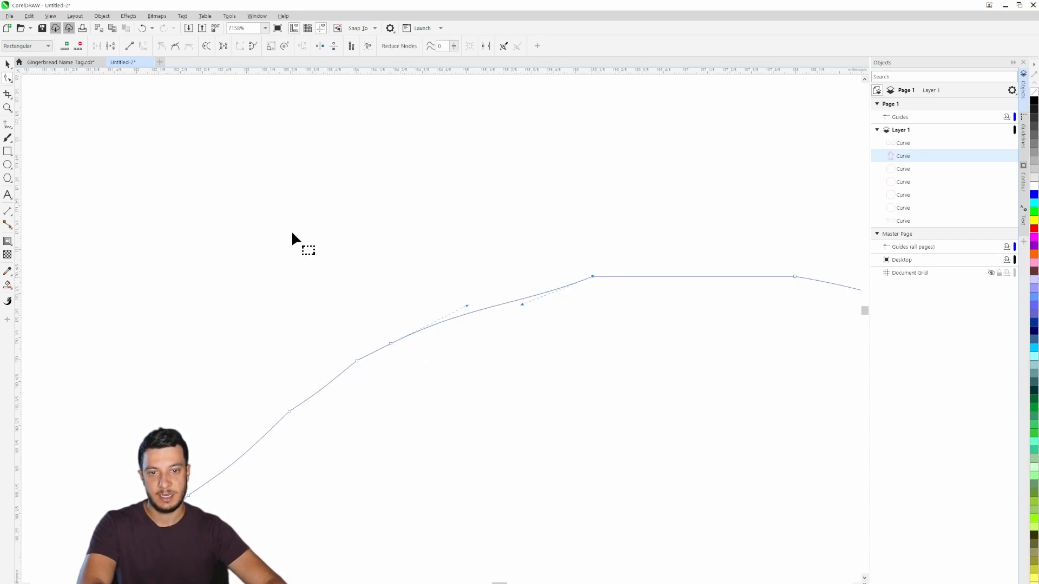
{"action": "left_click", "coordinate": [175, 45]}
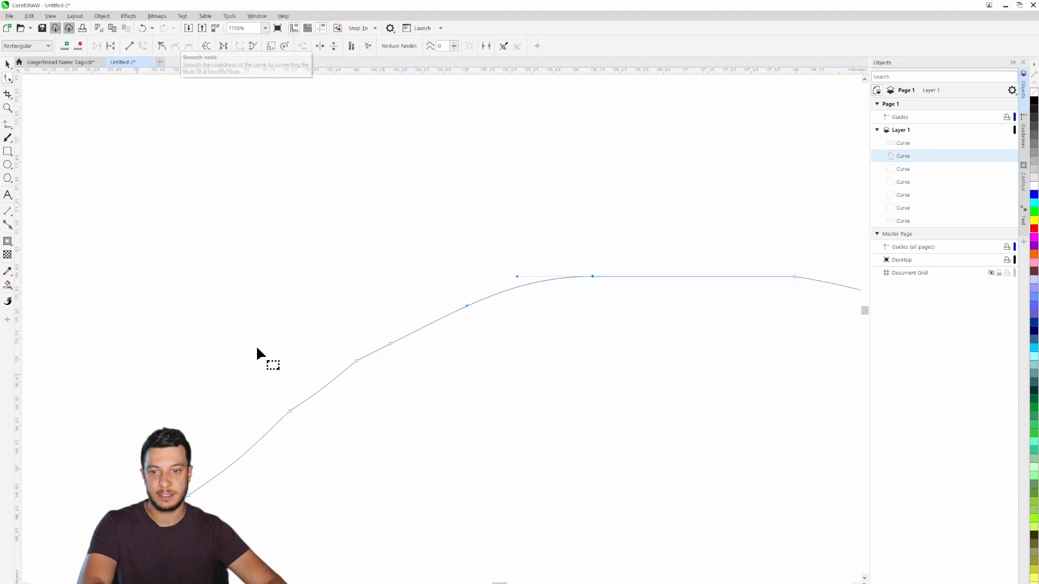
{"action": "left_click_drag", "start_coordinate": [248, 303], "coordinate": [496, 446]}
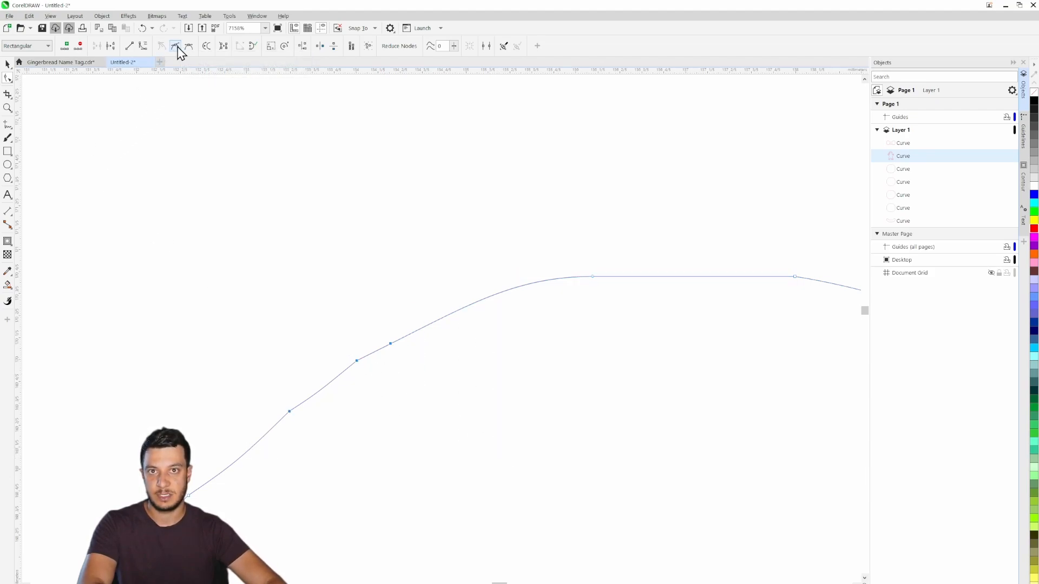
{"action": "left_click", "coordinate": [177, 47]}
{"action": "left_click", "coordinate": [246, 300]}
- Leave node editing, deselect the gingerbread outline and examine the smoothed right mitten within the whole figure
{"action": "scroll", "coordinate": [246, 301], "scroll_direction": "down", "scroll_amount": 3}
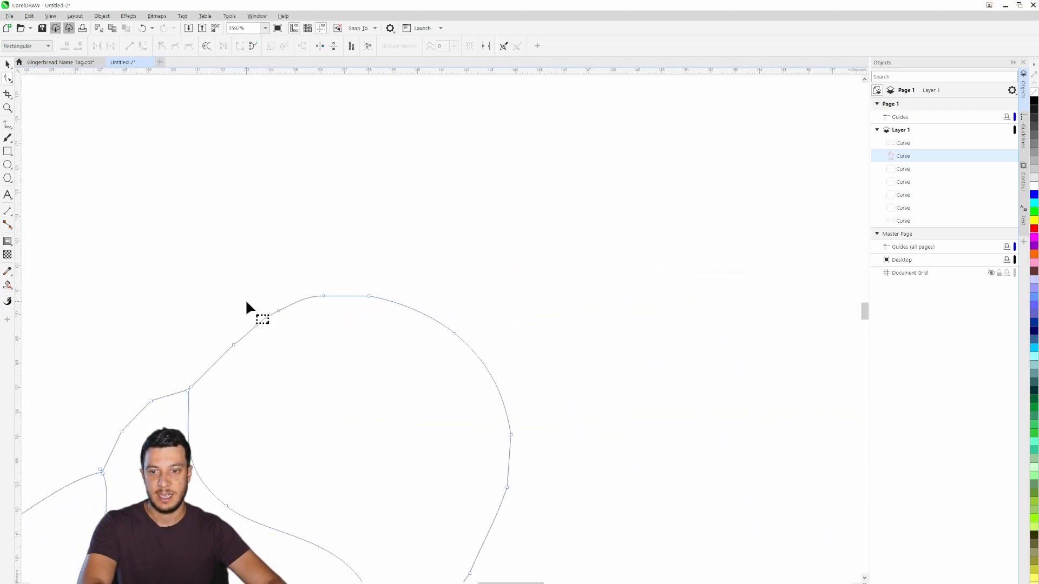
{"action": "left_click_drag", "start_coordinate": [321, 322], "coordinate": [692, 243]}
{"action": "scroll", "coordinate": [687, 283], "scroll_direction": "down", "scroll_amount": 2}
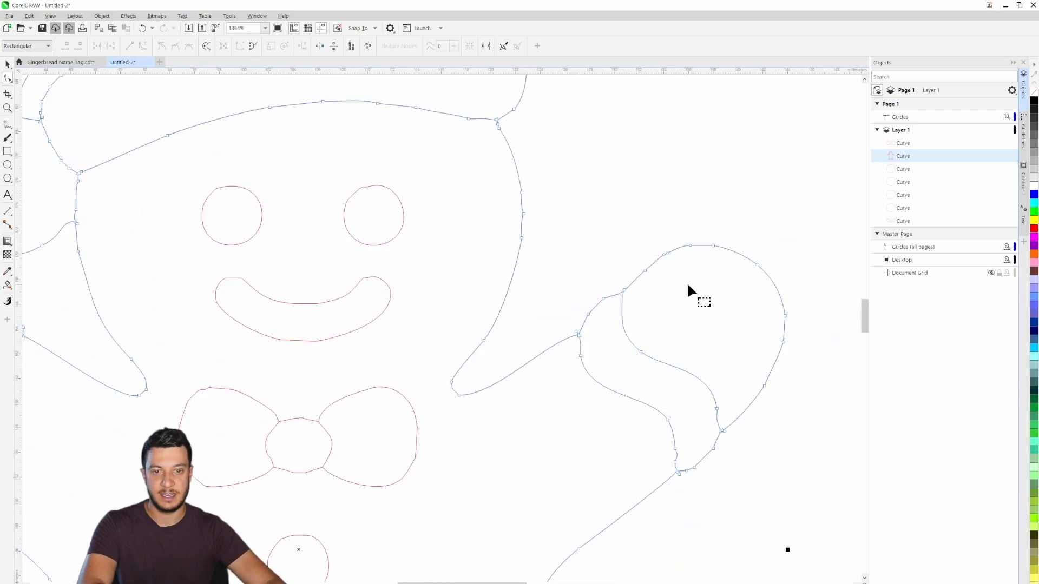
{"action": "scroll", "coordinate": [688, 287], "scroll_direction": "down", "scroll_amount": 3}
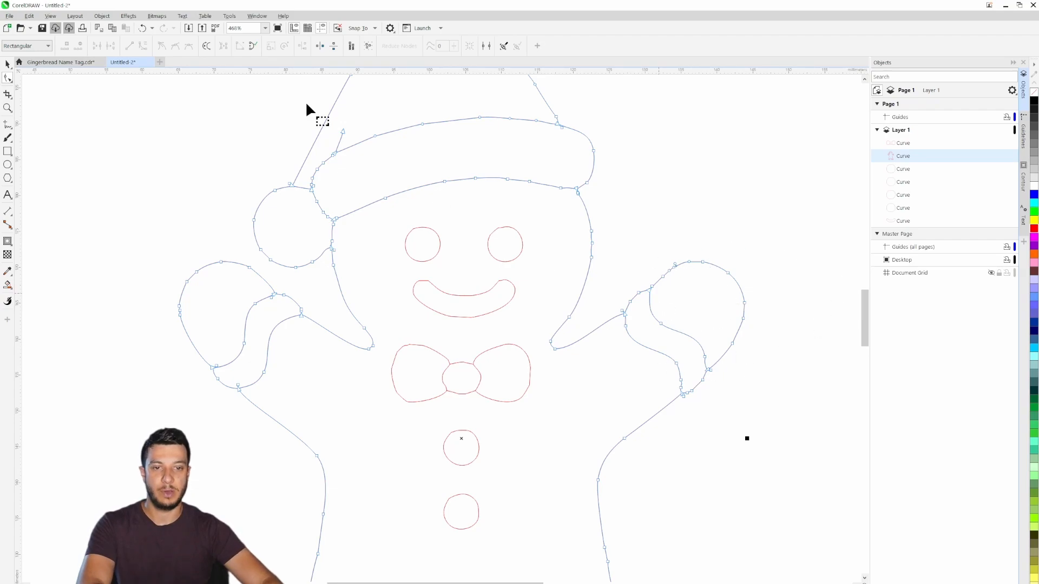
{"action": "left_click", "coordinate": [8, 64]}
{"action": "left_click", "coordinate": [694, 215]}
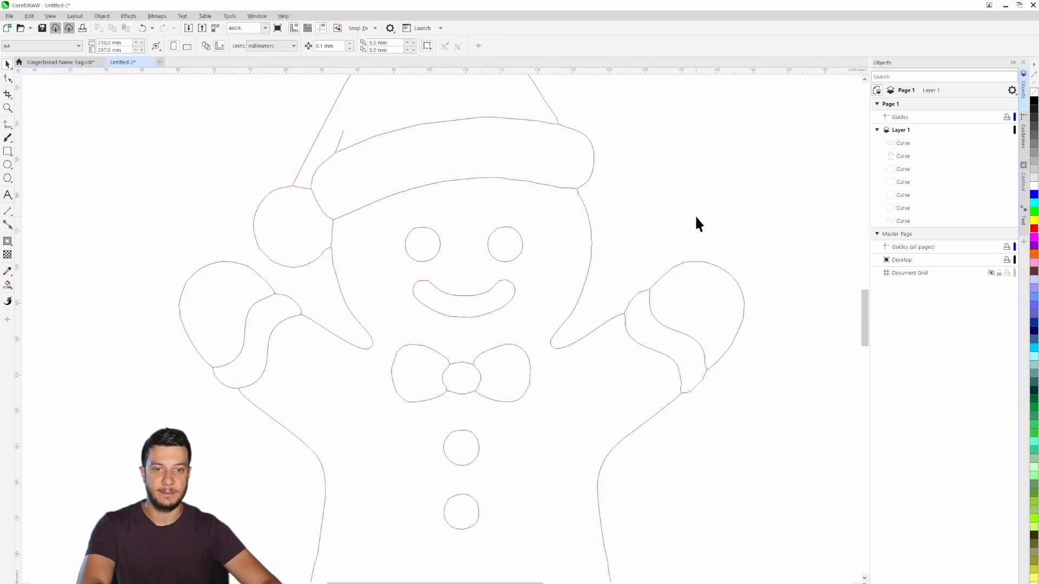
- Reopen the outline for node editing and smooth the cluster of nodes on the right side of the face
{"action": "scroll", "coordinate": [592, 256], "scroll_direction": "up", "scroll_amount": 2}
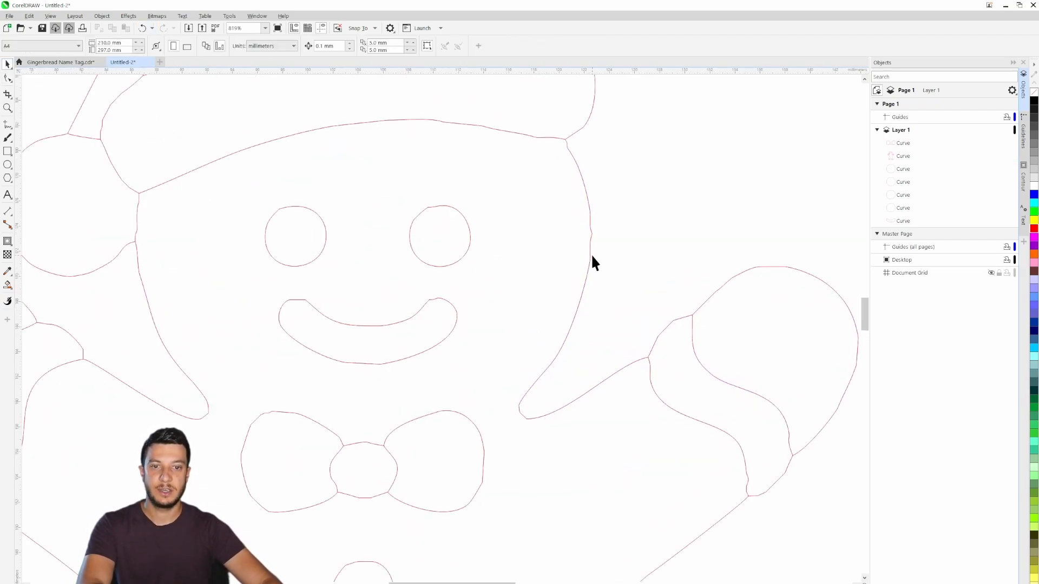
{"action": "double_click", "coordinate": [589, 252]}
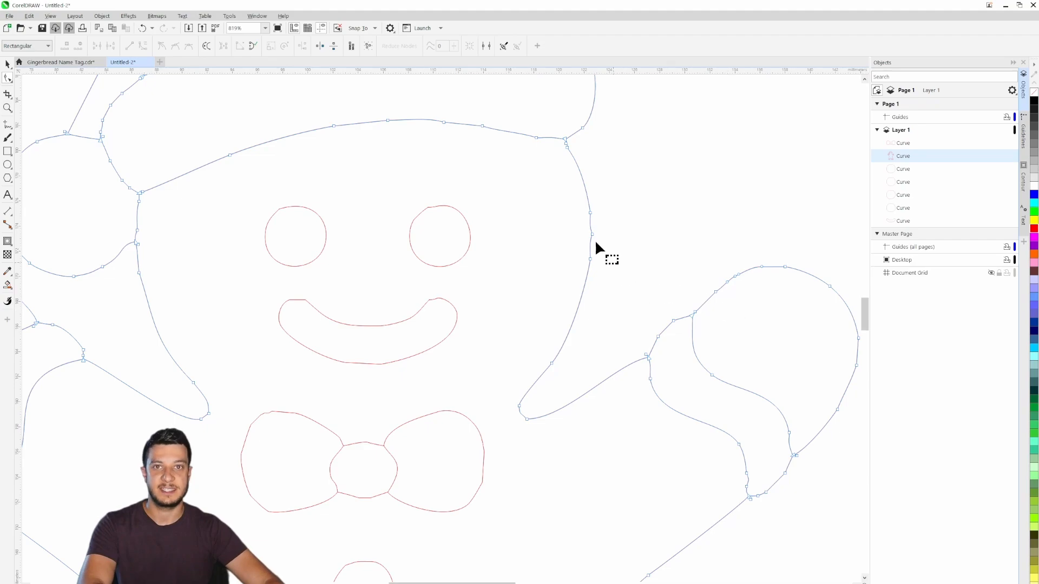
{"action": "left_click_drag", "start_coordinate": [562, 186], "coordinate": [611, 273]}
{"action": "left_click", "coordinate": [176, 46]}
{"action": "left_click", "coordinate": [454, 163]}
- Smooth the face's left edge between the hat brim and the pompom, removing the uneven nodes near their junction
{"action": "scroll", "coordinate": [106, 250], "scroll_direction": "up", "scroll_amount": 2}
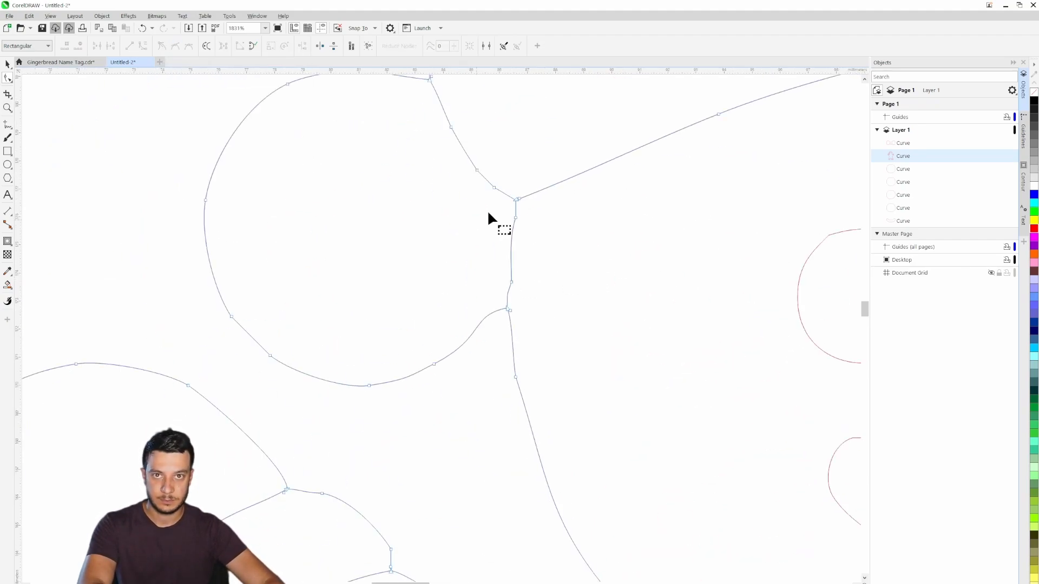
{"action": "left_click_drag", "start_coordinate": [489, 211], "coordinate": [535, 333]}
{"action": "left_click", "coordinate": [176, 46]}
{"action": "left_click", "coordinate": [507, 309]}
{"action": "key", "text": "Delete"}
{"action": "scroll", "coordinate": [523, 303], "scroll_direction": "up", "scroll_amount": 3}
{"action": "left_click_drag", "start_coordinate": [487, 236], "coordinate": [473, 327]}
{"action": "left_click", "coordinate": [176, 46]}
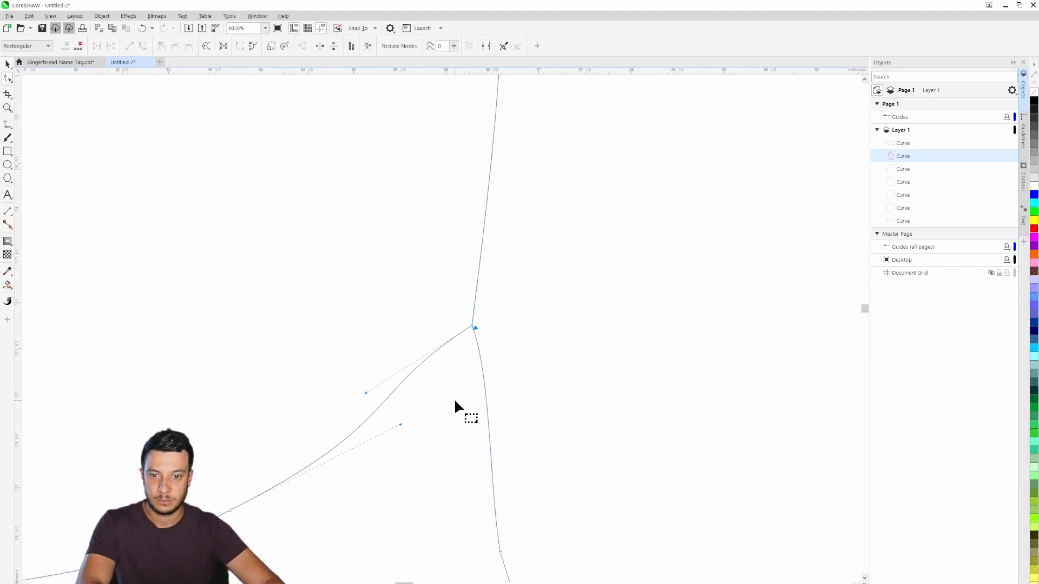
{"action": "left_click", "coordinate": [453, 398]}
- Convert the angular nodes around the left mitten's outer edge to smooth nodes
{"action": "scroll", "coordinate": [454, 398], "scroll_direction": "down", "scroll_amount": 7}
{"action": "scroll", "coordinate": [353, 442], "scroll_direction": "up", "scroll_amount": 4}
{"action": "scroll", "coordinate": [498, 361], "scroll_direction": "down", "scroll_amount": 2}
{"action": "scroll", "coordinate": [543, 232], "scroll_direction": "down", "scroll_amount": 2}
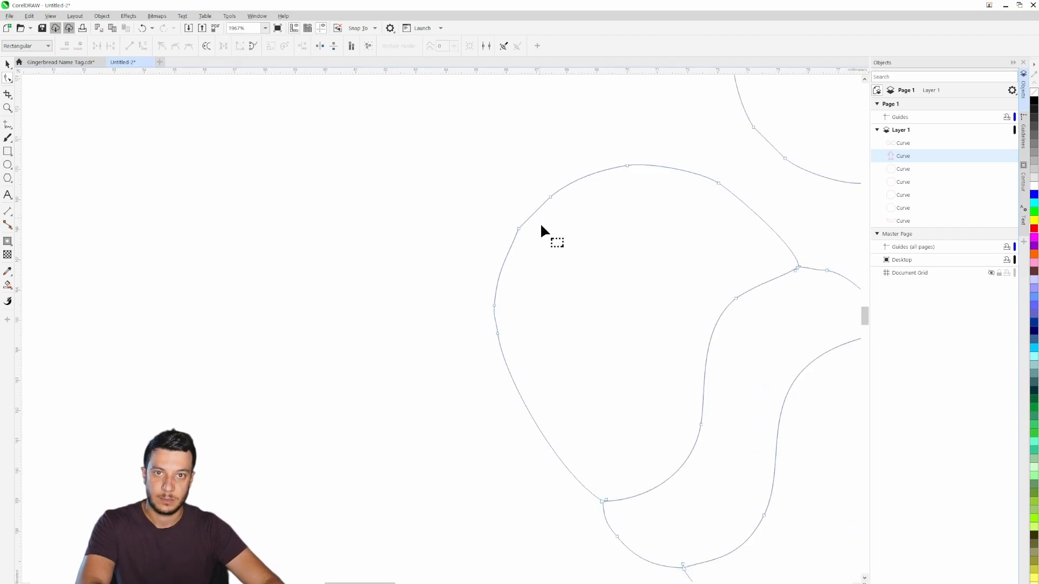
{"action": "scroll", "coordinate": [669, 383], "scroll_direction": "down", "scroll_amount": 2}
{"action": "scroll", "coordinate": [465, 338], "scroll_direction": "up", "scroll_amount": 3}
{"action": "left_click_drag", "start_coordinate": [346, 276], "coordinate": [622, 460]}
{"action": "left_click", "coordinate": [175, 46]}
{"action": "left_click", "coordinate": [746, 398]}
{"action": "scroll", "coordinate": [746, 398], "scroll_direction": "down", "scroll_amount": 4}
{"action": "scroll", "coordinate": [698, 368], "scroll_direction": "up", "scroll_amount": 3}
{"action": "left_click", "coordinate": [175, 46]}
{"action": "left_click", "coordinate": [604, 481]}
- Delete the surplus nodes along the sides of the body below the arms, undoing the last deletion
{"action": "scroll", "coordinate": [595, 422], "scroll_direction": "down", "scroll_amount": 4}
{"action": "scroll", "coordinate": [591, 273], "scroll_direction": "up", "scroll_amount": 4}
{"action": "left_click_drag", "start_coordinate": [546, 265], "coordinate": [706, 392]}
{"action": "key", "text": "Delete"}
{"action": "scroll", "coordinate": [620, 320], "scroll_direction": "down", "scroll_amount": 2}
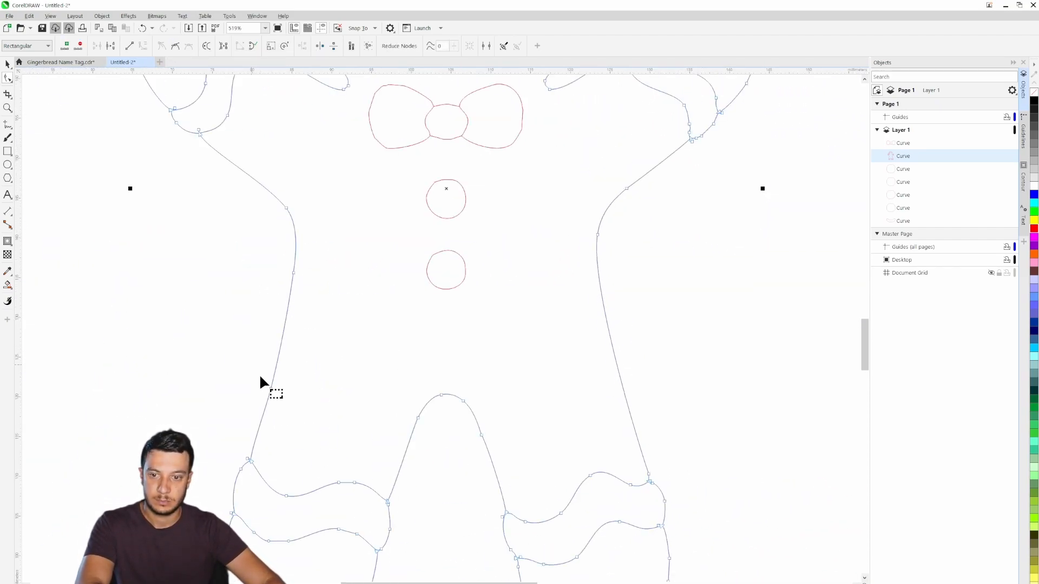
{"action": "key", "text": "Delete"}
{"action": "key", "text": "ctrl+z"}
- Remove the overlapping, uneven nodes on the upper edge of the bow tie's left lobe and smooth the remaining curve
{"action": "scroll", "coordinate": [274, 375], "scroll_direction": "down", "scroll_amount": 3}
{"action": "scroll", "coordinate": [432, 233], "scroll_direction": "up", "scroll_amount": 5}
{"action": "left_click", "coordinate": [390, 368]}
{"action": "scroll", "coordinate": [379, 370], "scroll_direction": "up", "scroll_amount": 3}
{"action": "left_click", "coordinate": [354, 372]}
{"action": "key", "text": "Delete"}
{"action": "scroll", "coordinate": [360, 327], "scroll_direction": "up", "scroll_amount": 2}
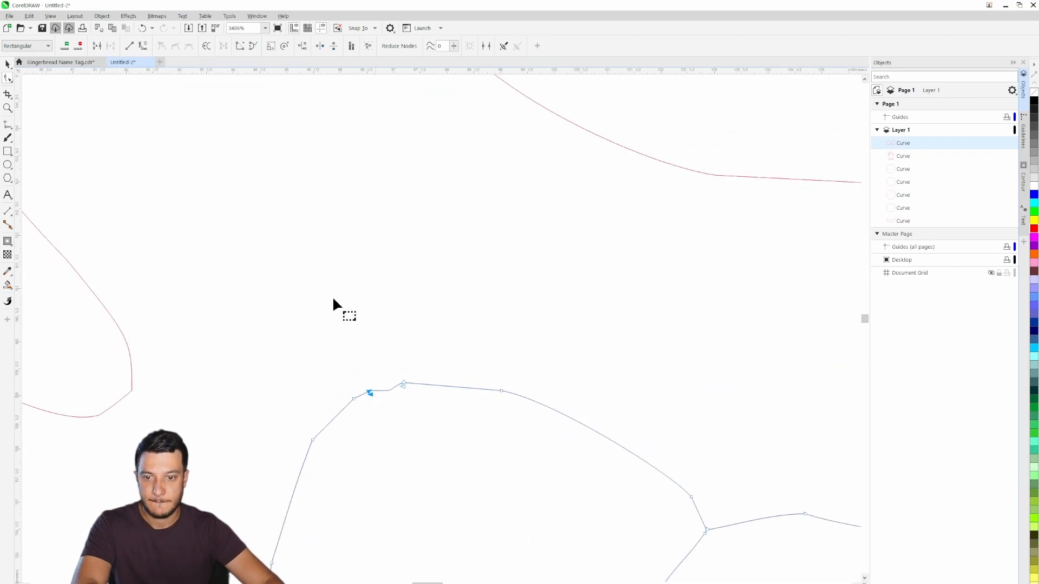
{"action": "left_click", "coordinate": [402, 383]}
{"action": "left_click", "coordinate": [370, 390]}
{"action": "key", "text": "Delete"}
{"action": "left_click", "coordinate": [175, 46]}
{"action": "scroll", "coordinate": [305, 334], "scroll_direction": "down", "scroll_amount": 4}
{"action": "scroll", "coordinate": [589, 325], "scroll_direction": "up", "scroll_amount": 2}
- Smooth the angular nodes of the bow tie's right lobe and the right side of its knot
{"action": "left_click_drag", "start_coordinate": [601, 274], "coordinate": [458, 344]}
{"action": "left_click", "coordinate": [175, 46]}
{"action": "left_click", "coordinate": [683, 331]}
{"action": "scroll", "coordinate": [444, 345], "scroll_direction": "up", "scroll_amount": 2}
{"action": "left_click", "coordinate": [143, 46]}
{"action": "scroll", "coordinate": [513, 400], "scroll_direction": "down", "scroll_amount": 2}
{"action": "scroll", "coordinate": [505, 349], "scroll_direction": "up", "scroll_amount": 2}
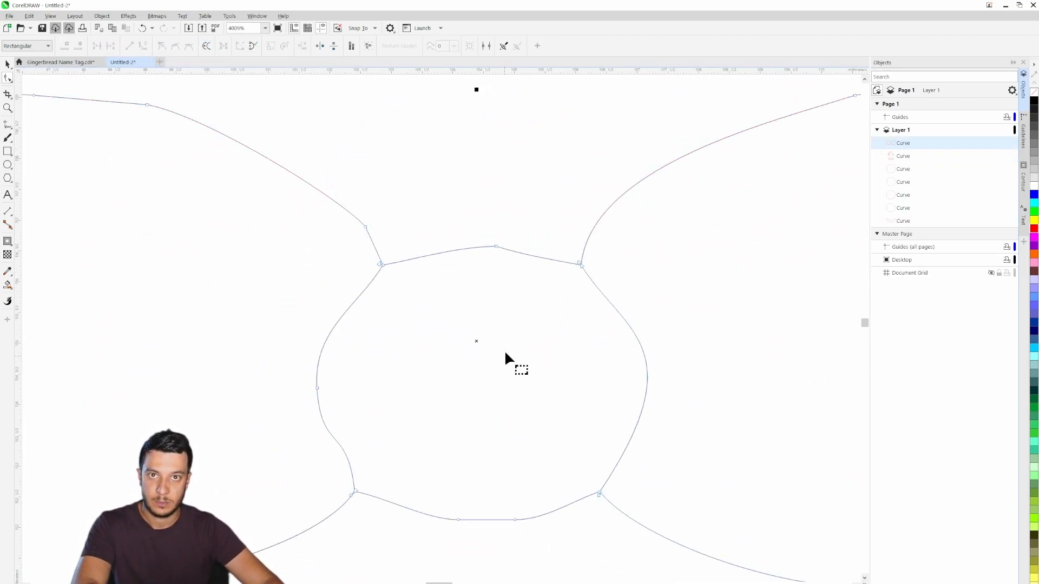
- Convert the top node and the left node of the bow tie's knot to smooth nodes
{"action": "left_click_drag", "start_coordinate": [471, 219], "coordinate": [517, 267]}
{"action": "left_click", "coordinate": [175, 46]}
{"action": "left_click_drag", "start_coordinate": [289, 353], "coordinate": [342, 416]}
{"action": "left_click", "coordinate": [175, 46]}
{"action": "scroll", "coordinate": [756, 422], "scroll_direction": "down", "scroll_amount": 4}
{"action": "scroll", "coordinate": [647, 348], "scroll_direction": "up", "scroll_amount": 2}
{"action": "scroll", "coordinate": [640, 347], "scroll_direction": "down", "scroll_amount": 2}
- Select the smile for node editing and smooth the nodes at its upper right end
{"action": "left_click", "coordinate": [640, 346]}
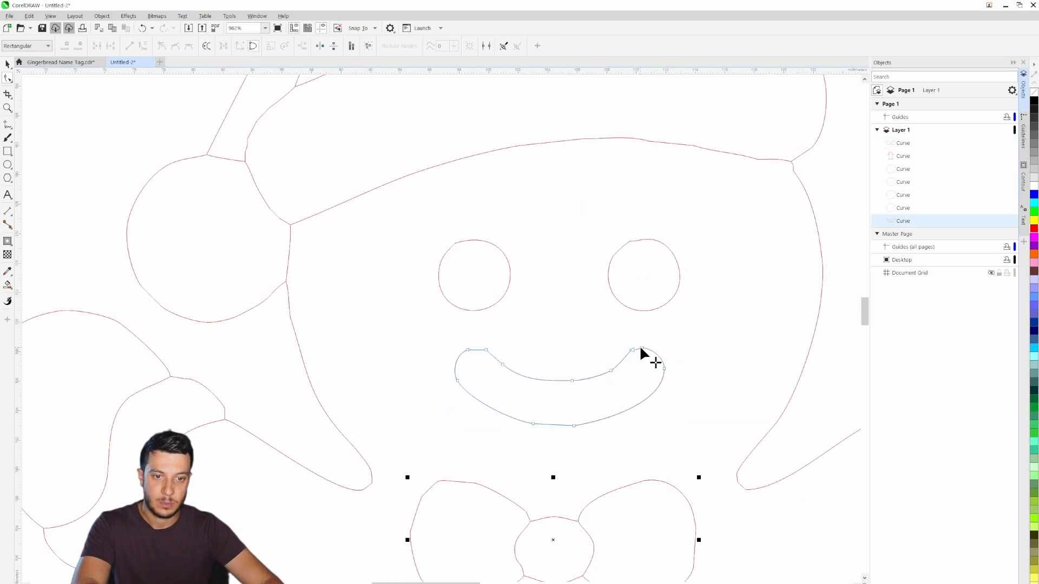
{"action": "scroll", "coordinate": [640, 346], "scroll_direction": "up", "scroll_amount": 4}
{"action": "left_click", "coordinate": [641, 349]}
{"action": "left_click", "coordinate": [594, 359]}
{"action": "left_click", "coordinate": [175, 46]}
{"action": "left_click", "coordinate": [640, 349]}
{"action": "left_click", "coordinate": [175, 46]}
- Smooth the outer node at the smile's upper left end
{"action": "scroll", "coordinate": [565, 386], "scroll_direction": "down", "scroll_amount": 2}
{"action": "scroll", "coordinate": [197, 365], "scroll_direction": "up", "scroll_amount": 2}
{"action": "left_click", "coordinate": [238, 388]}
{"action": "left_click", "coordinate": [175, 46]}
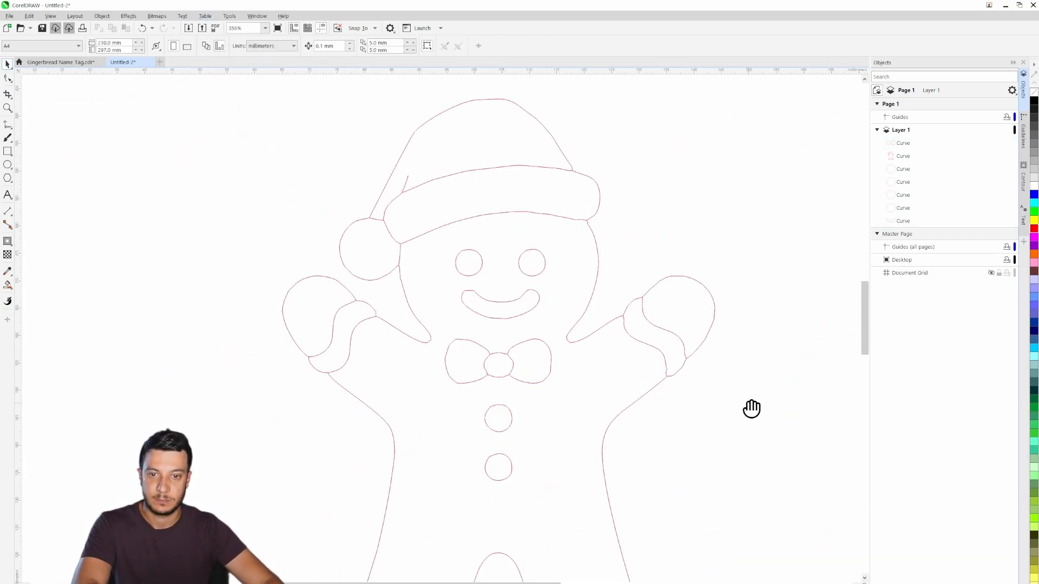
{"action": "scroll", "coordinate": [703, 406], "scroll_direction": "down", "scroll_amount": 1}
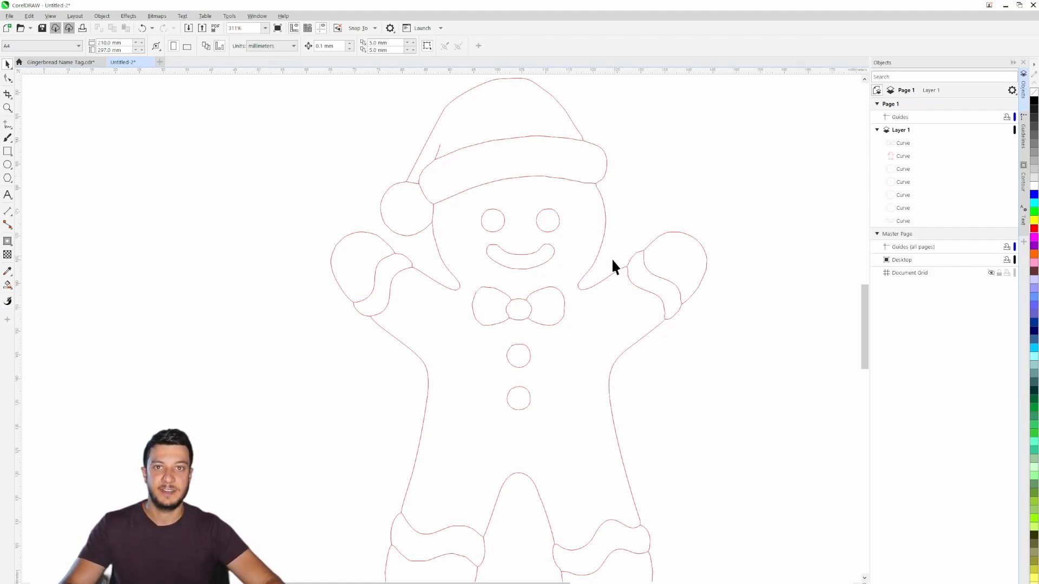
- Apply a one-step outside contour with a 4 mm offset to the gingerbread man's main body curve
{"action": "mouse_move", "coordinate": [551, 278]}
{"action": "left_mouse_down"}
{"action": "mouse_move", "coordinate": [571, 364]}
{"action": "mouse_move", "coordinate": [547, 281]}
{"action": "mouse_move", "coordinate": [552, 295]}
{"action": "left_mouse_up"}
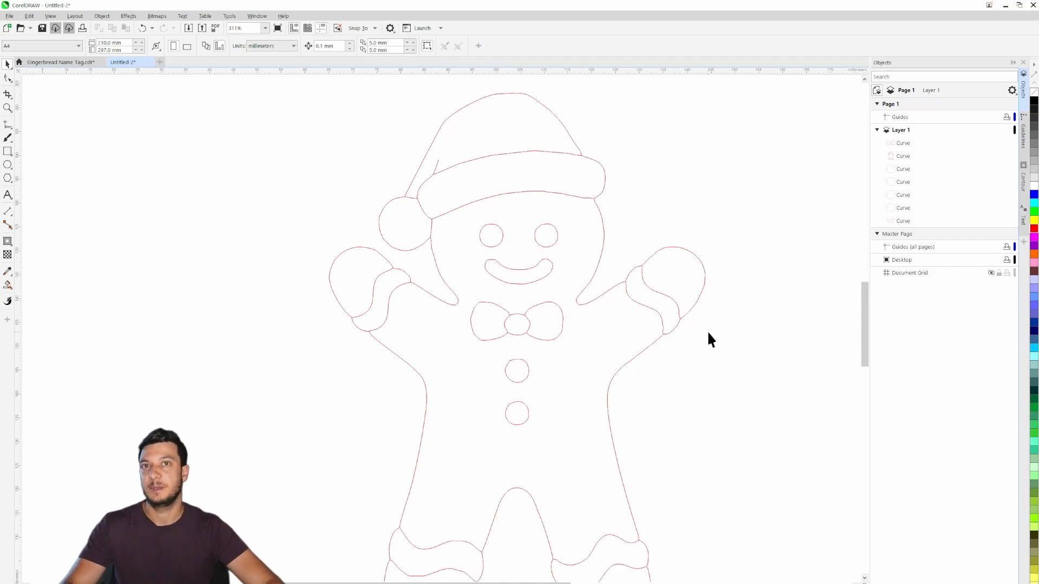
{"action": "scroll", "coordinate": [706, 339], "scroll_direction": "down", "scroll_amount": 3}
{"action": "left_click_drag", "start_coordinate": [717, 364], "coordinate": [652, 324]}
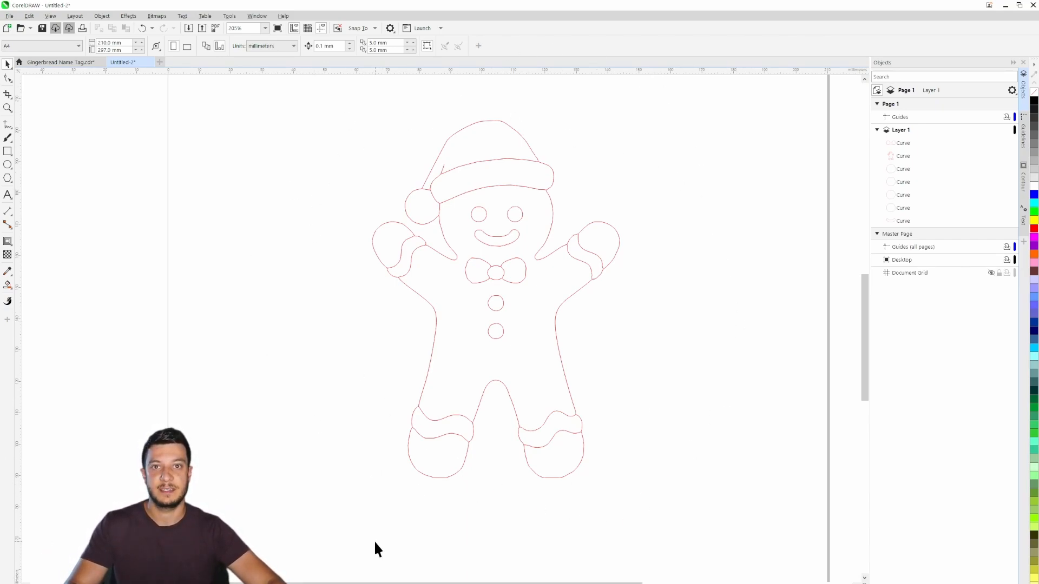
{"action": "left_click", "coordinate": [422, 298]}
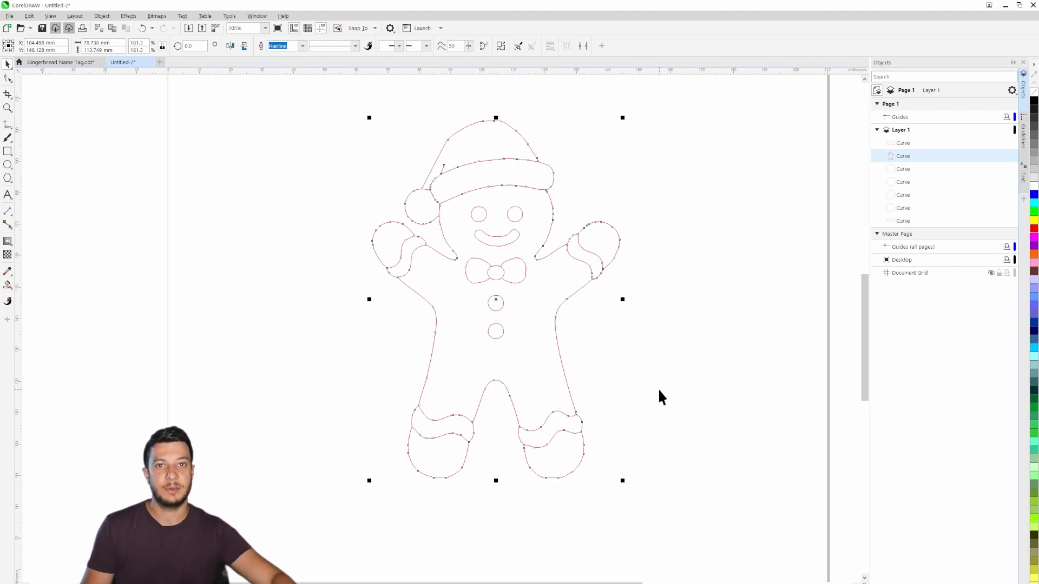
{"action": "key", "text": "ctrl+F9"}
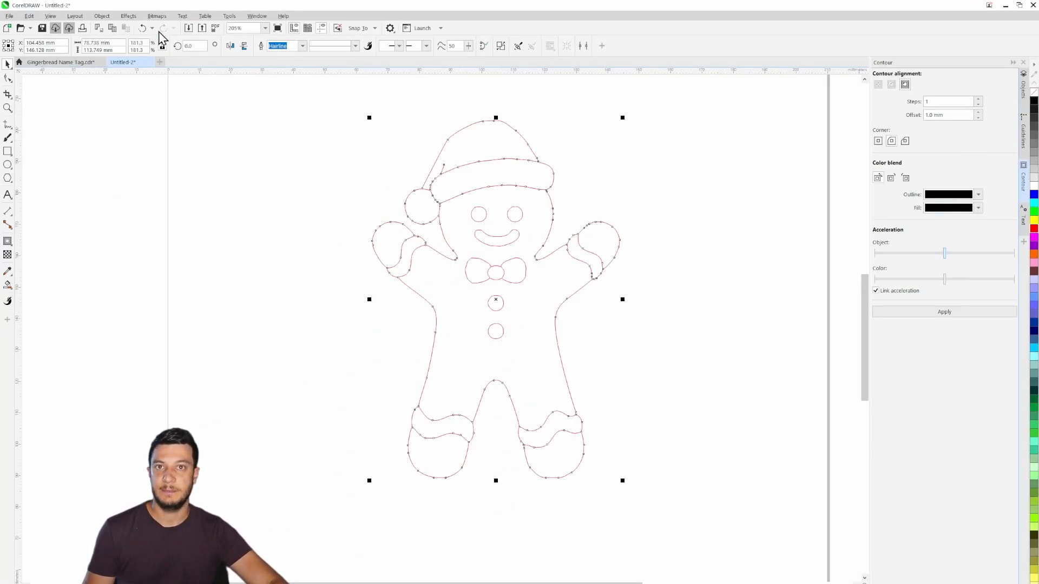
{"action": "left_click", "coordinate": [130, 16]}
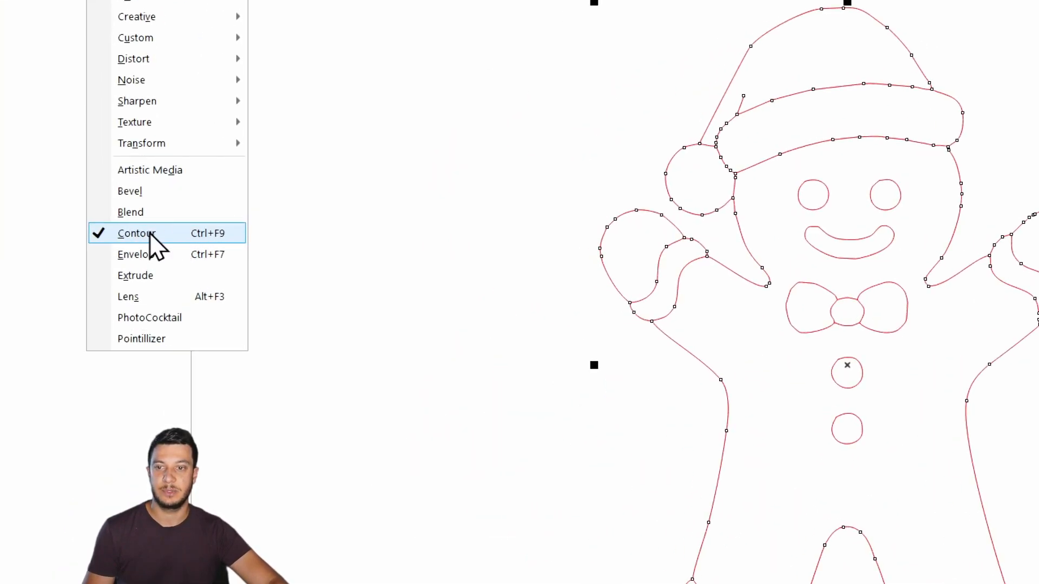
{"action": "left_click", "coordinate": [664, 25]}
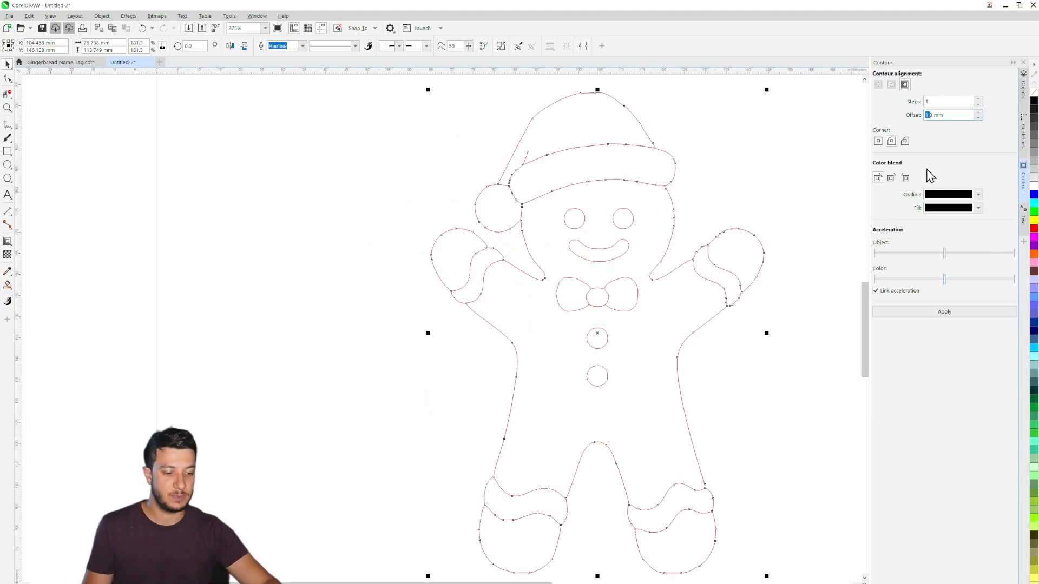
{"action": "key", "text": "BackSpace"}
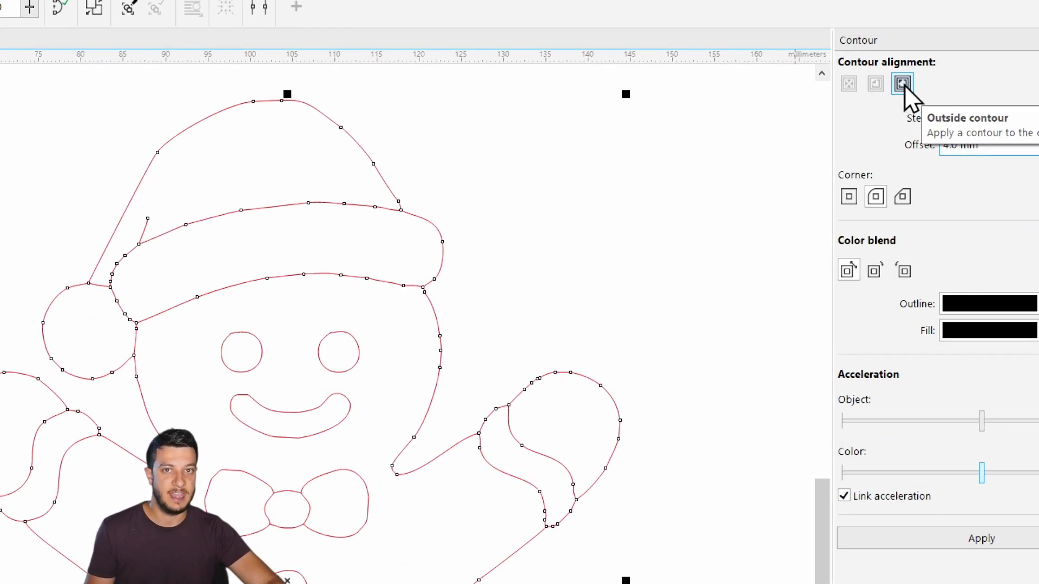
{"action": "left_click", "coordinate": [877, 188]}
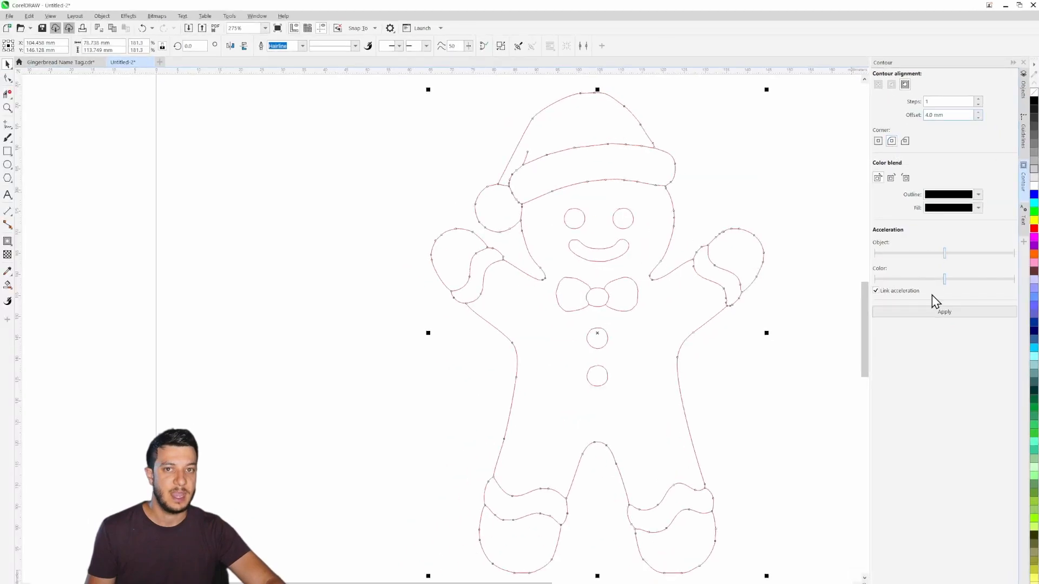
{"action": "left_click", "coordinate": [939, 313]}
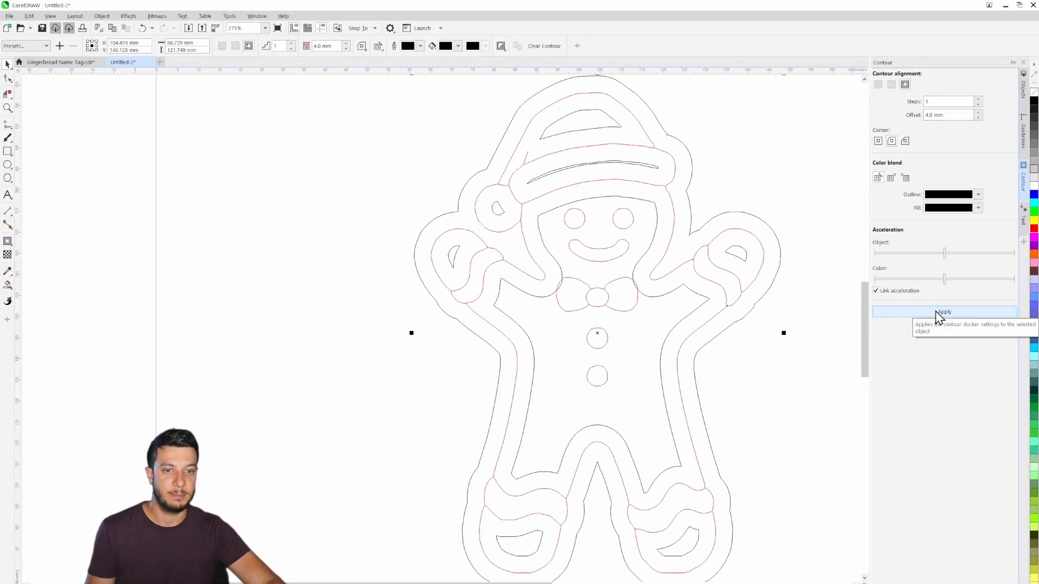
{"action": "left_click", "coordinate": [793, 354]}
- Break the contour apart from the gingerbread man's body curve
{"action": "mouse_move", "coordinate": [615, 306]}
{"action": "left_mouse_down"}
{"action": "mouse_move", "coordinate": [563, 285]}
{"action": "mouse_move", "coordinate": [601, 301]}
{"action": "mouse_move", "coordinate": [584, 304]}
{"action": "left_mouse_up"}
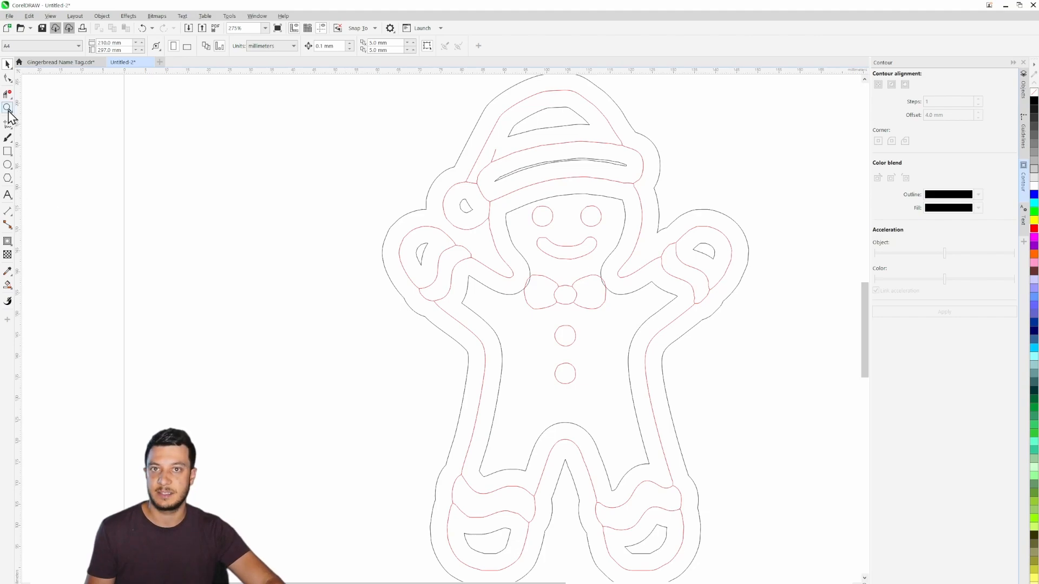
{"action": "right_click", "coordinate": [433, 182]}
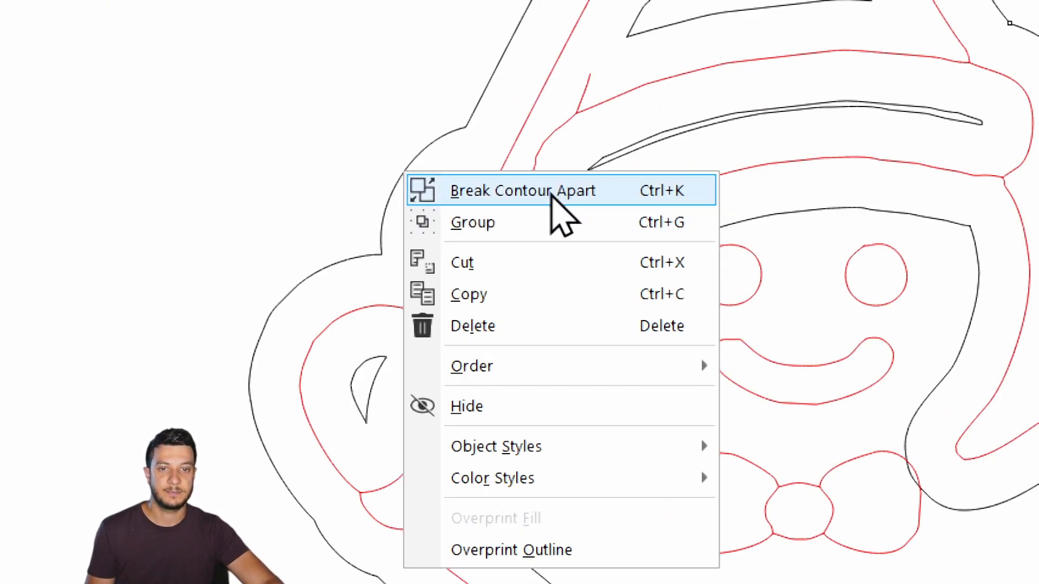
{"action": "left_click", "coordinate": [550, 190]}
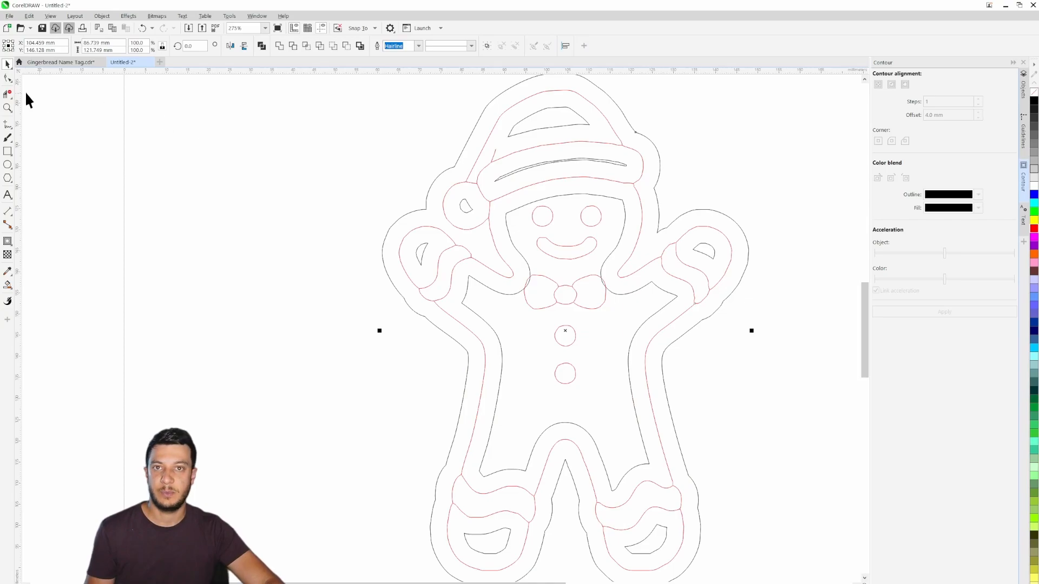
- Remove the inner contour lines from the left hand, pom-pom, hat, hat brim, face and torso with Virtual Segment Delete
{"action": "left_click", "coordinate": [8, 94]}
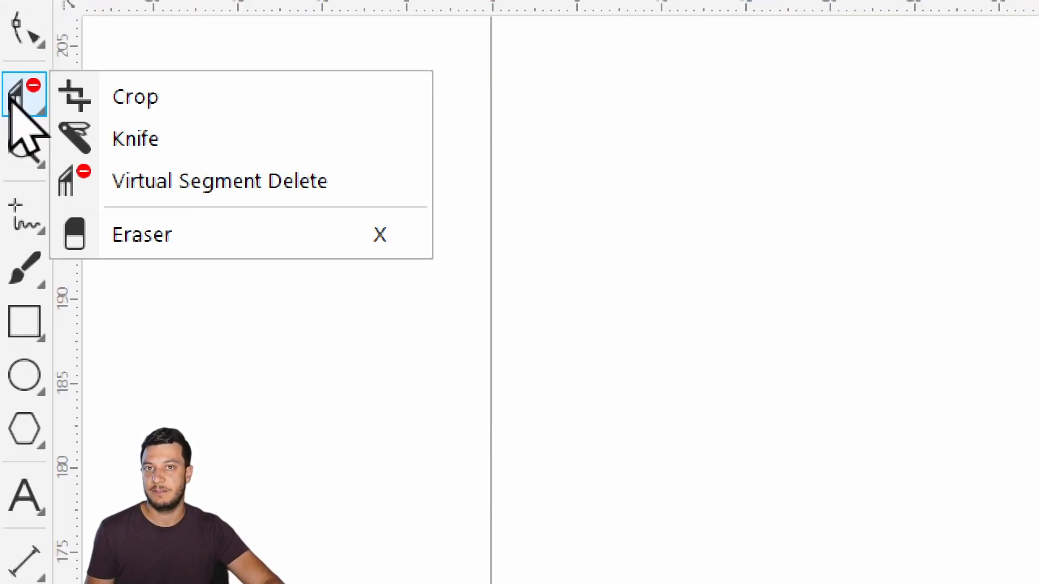
{"action": "left_click", "coordinate": [236, 183]}
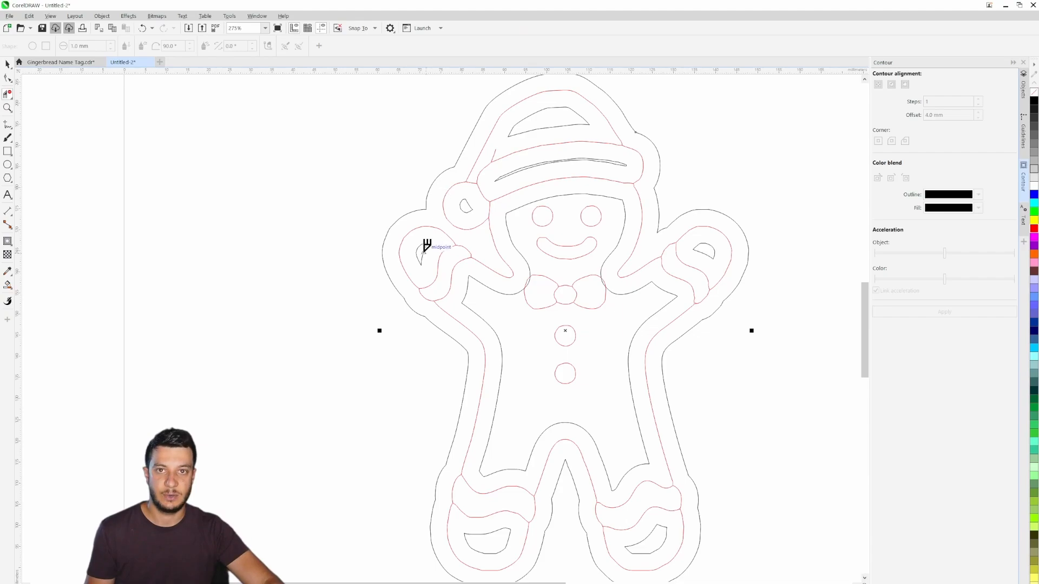
{"action": "left_click", "coordinate": [424, 250]}
{"action": "left_click", "coordinate": [472, 210]}
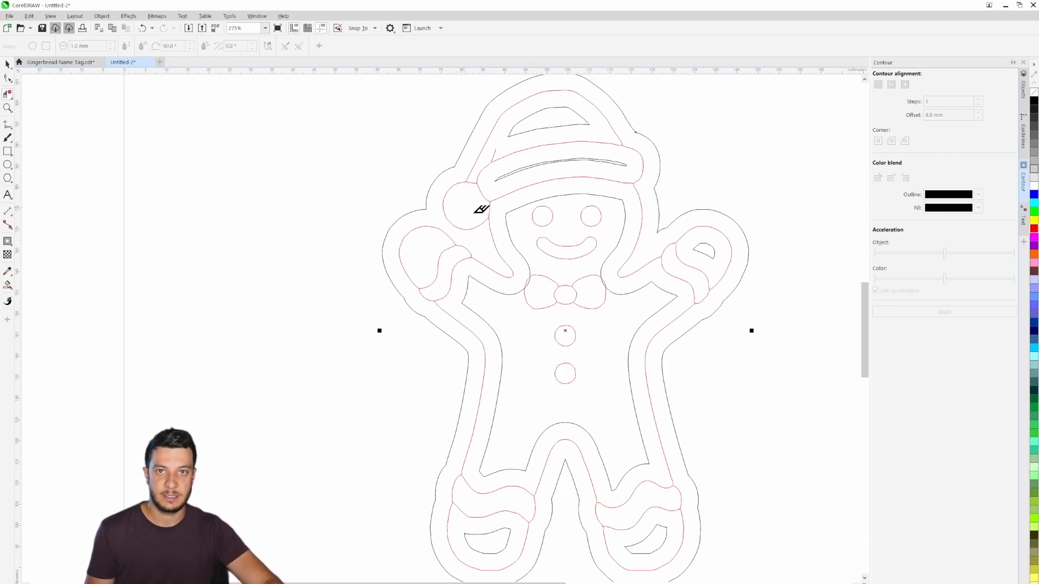
{"action": "left_click", "coordinate": [511, 179]}
{"action": "left_click", "coordinate": [518, 120]}
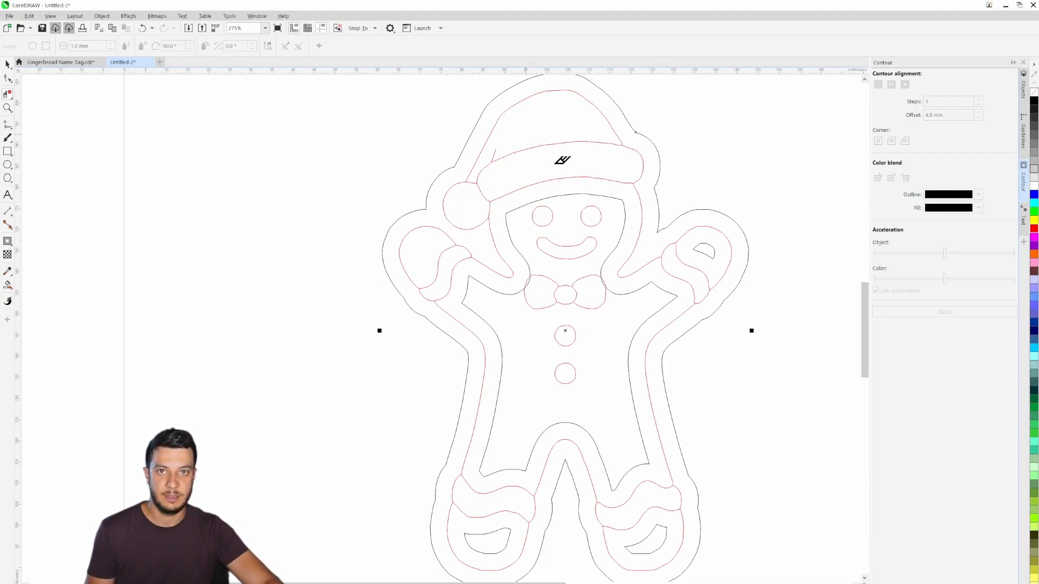
{"action": "left_click", "coordinate": [555, 192]}
{"action": "left_click", "coordinate": [509, 290]}
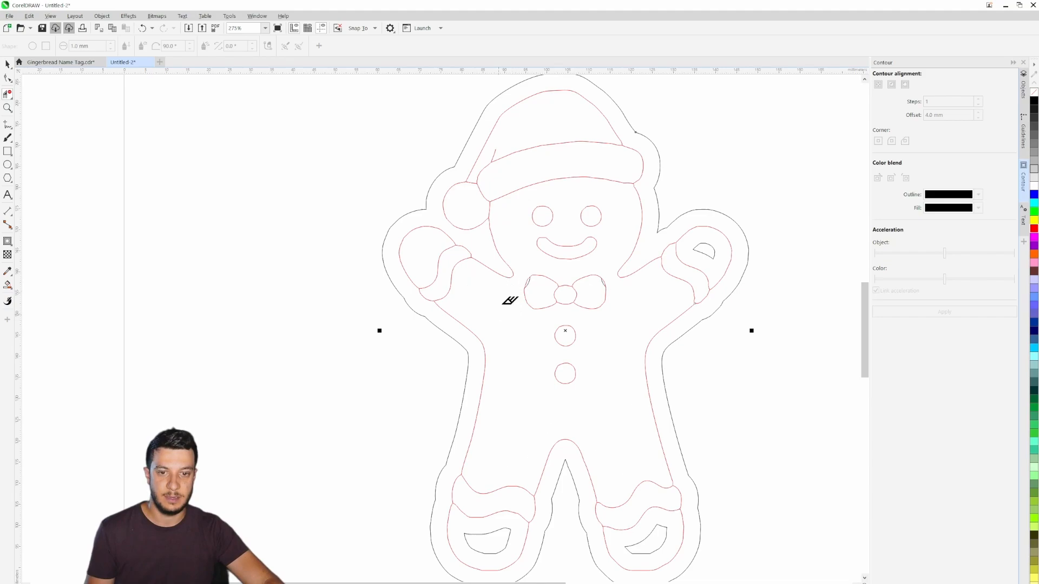
- Remove the leftover contour fragments at the outer upper edges of both bow tie lobes
{"action": "scroll", "coordinate": [535, 278], "scroll_direction": "up", "scroll_amount": 2}
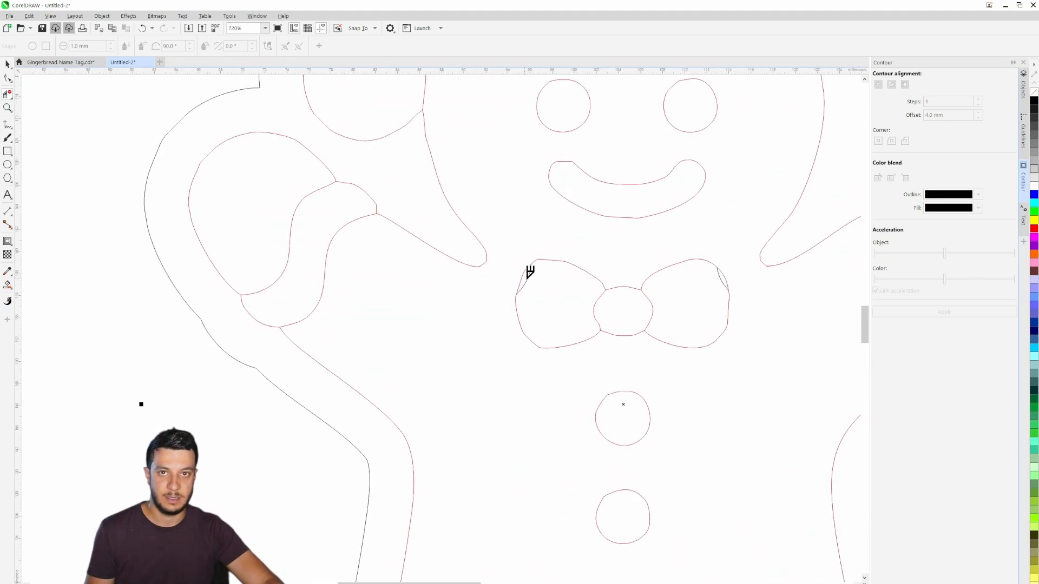
{"action": "left_click", "coordinate": [528, 275]}
{"action": "left_click", "coordinate": [722, 273]}
{"action": "scroll", "coordinate": [721, 295], "scroll_direction": "down", "scroll_amount": 4}
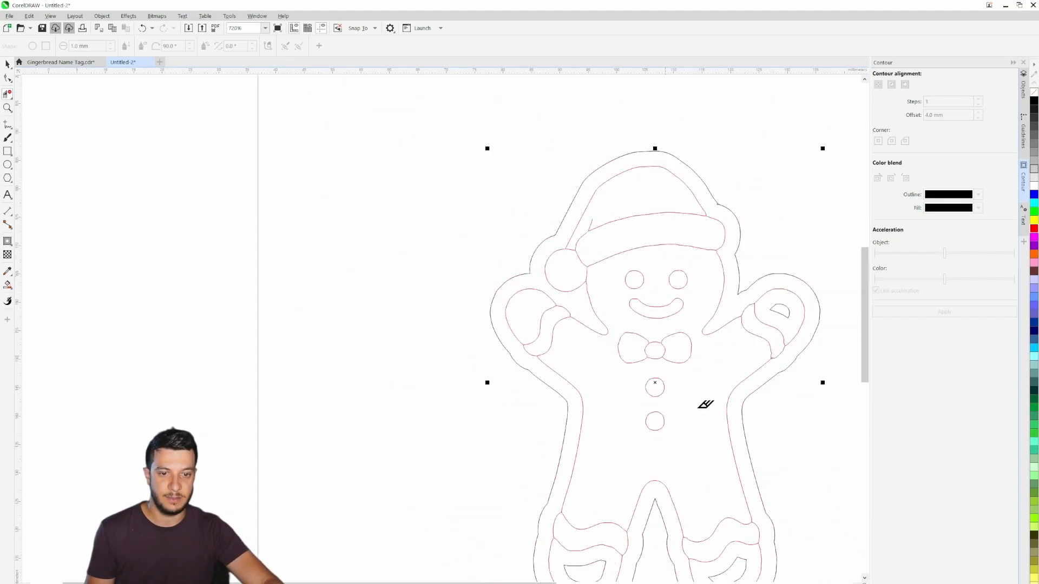
- Remove the inner contour shapes from the right hand and both feet, and leave the segment deletion tool
{"action": "left_click", "coordinate": [661, 210]}
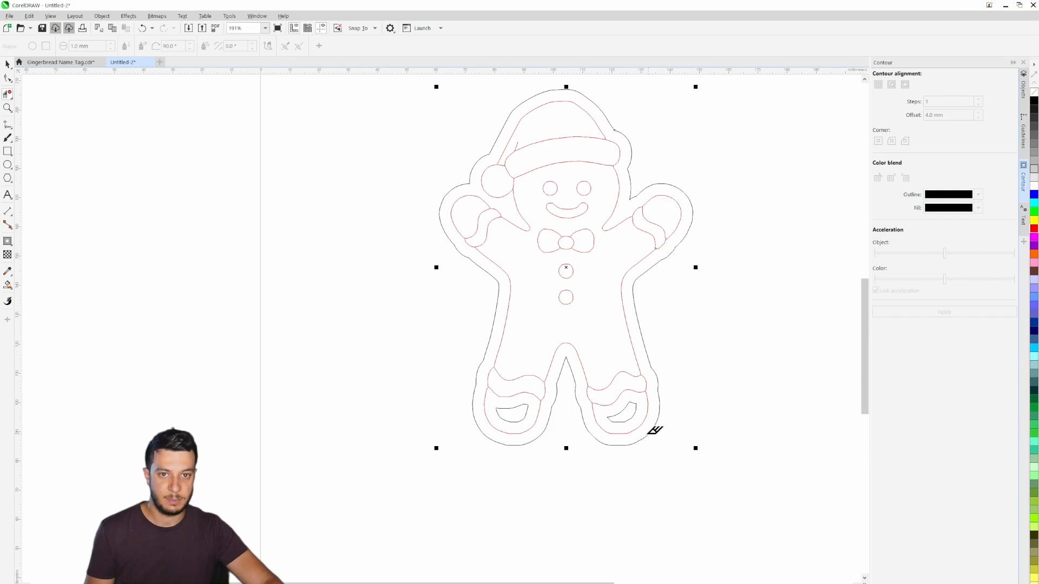
{"action": "left_click", "coordinate": [624, 410]}
{"action": "left_click", "coordinate": [527, 411]}
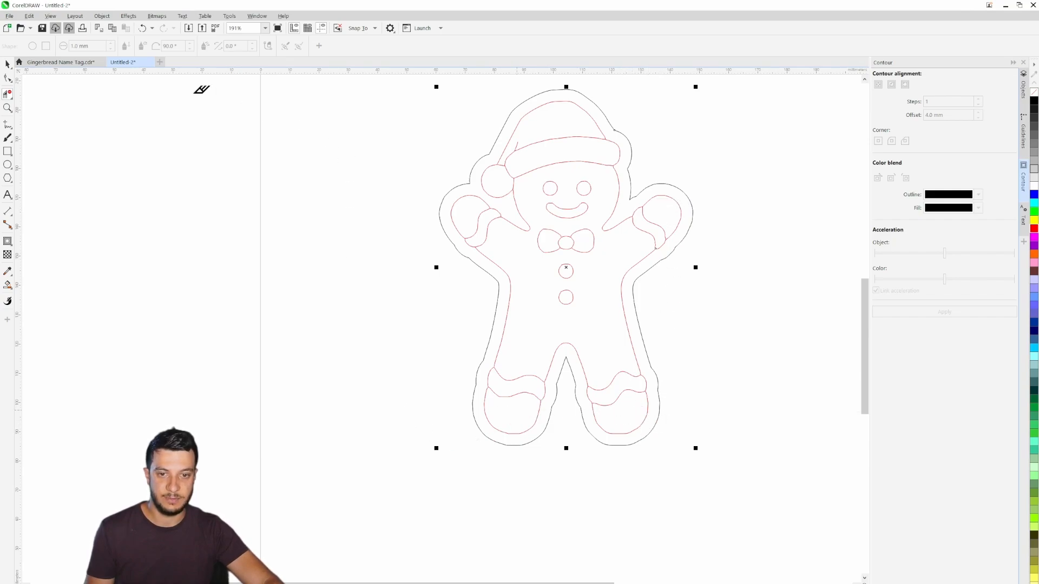
{"action": "left_click", "coordinate": [8, 64]}
{"action": "left_click", "coordinate": [695, 142]}
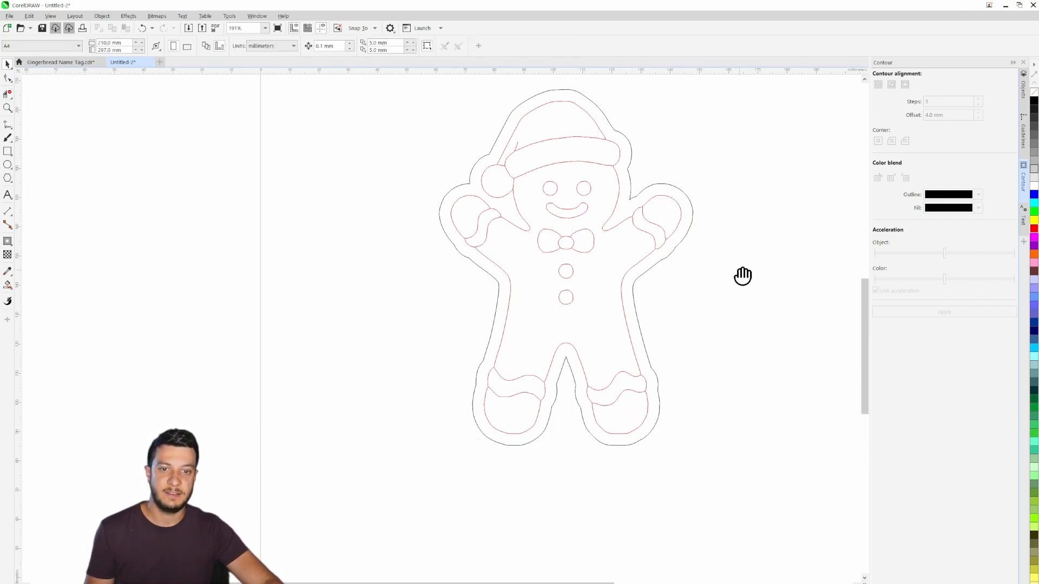
- Draw a name plate rectangle about 55 mm by 17 mm and place it just below the gingerbread man's feet
{"action": "left_click_drag", "start_coordinate": [742, 276], "coordinate": [664, 316]}
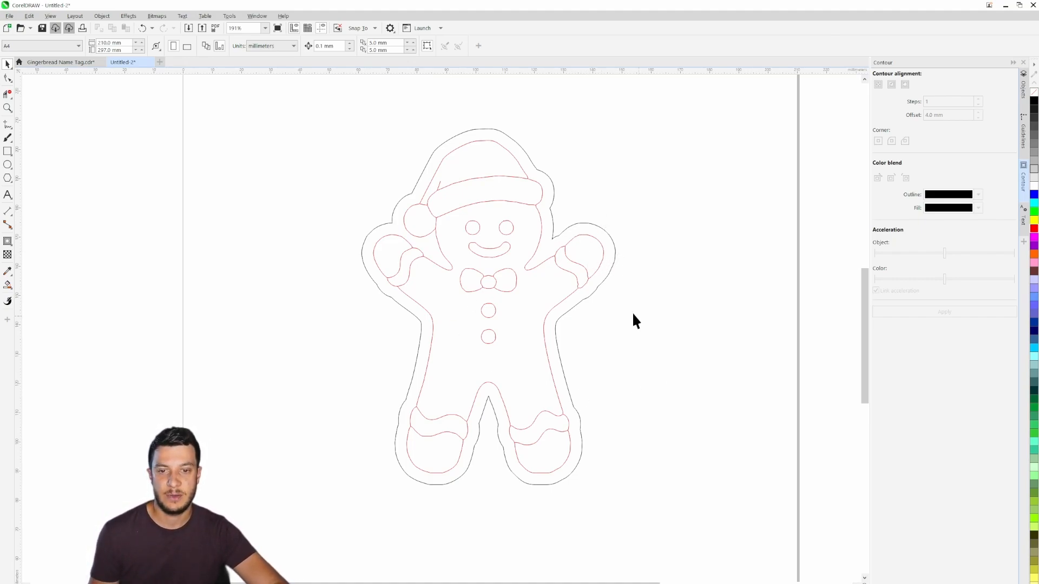
{"action": "left_click_drag", "start_coordinate": [609, 346], "coordinate": [647, 344]}
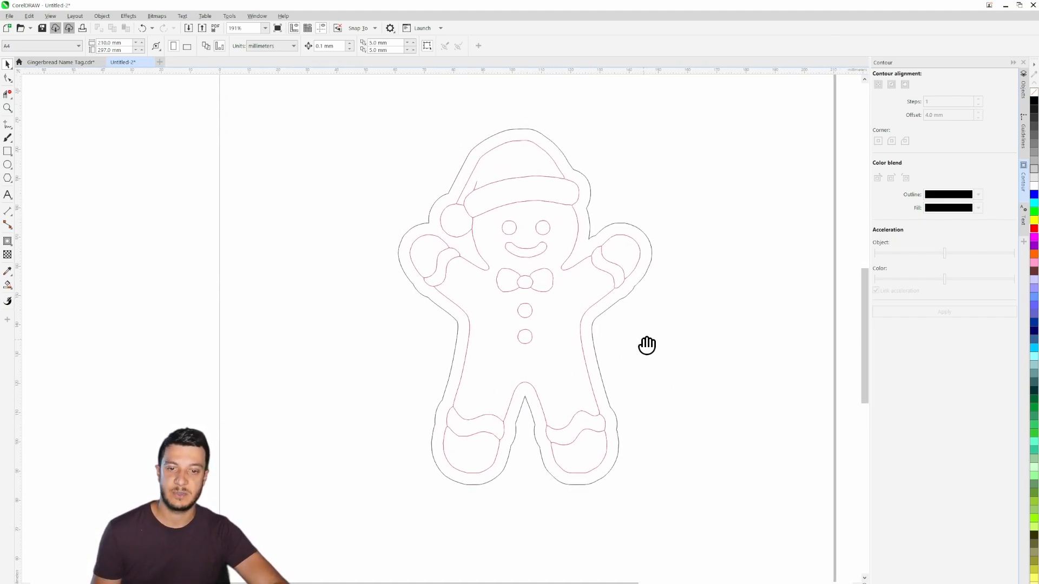
{"action": "left_click", "coordinate": [9, 153]}
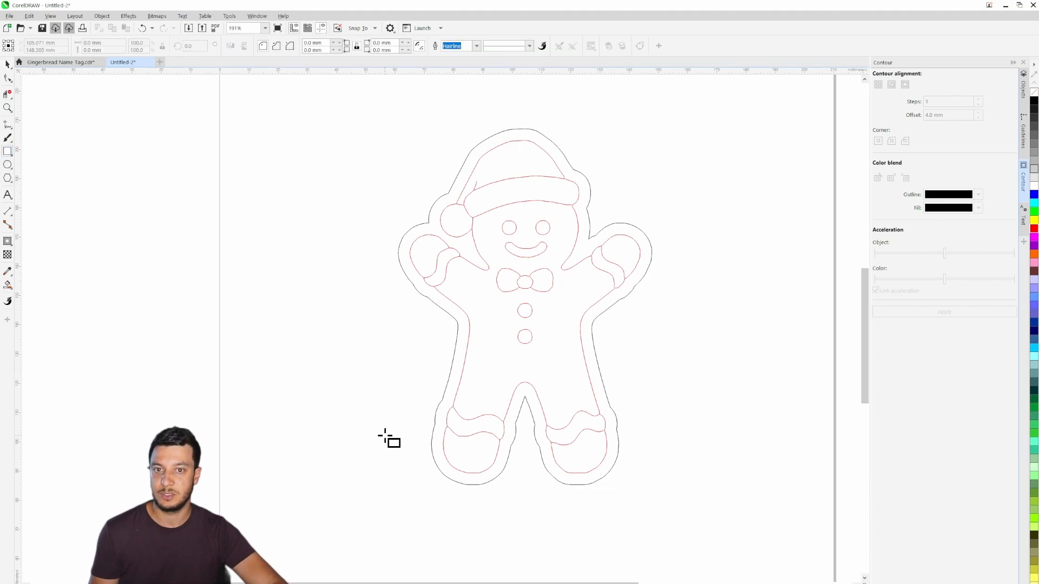
{"action": "left_click_drag", "start_coordinate": [389, 438], "coordinate": [282, 315]}
{"action": "mouse_move", "coordinate": [342, 363]}
{"action": "left_mouse_down"}
{"action": "mouse_move", "coordinate": [471, 422]}
{"action": "mouse_move", "coordinate": [505, 415]}
{"action": "left_mouse_up"}
{"action": "key", "text": "space"}
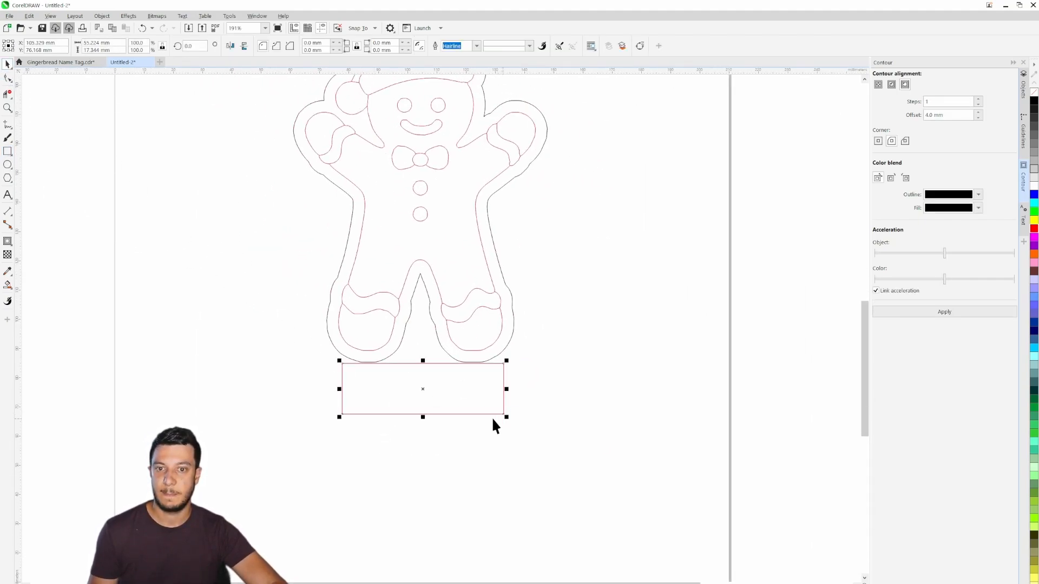
{"action": "left_click_drag", "start_coordinate": [444, 401], "coordinate": [440, 407]}
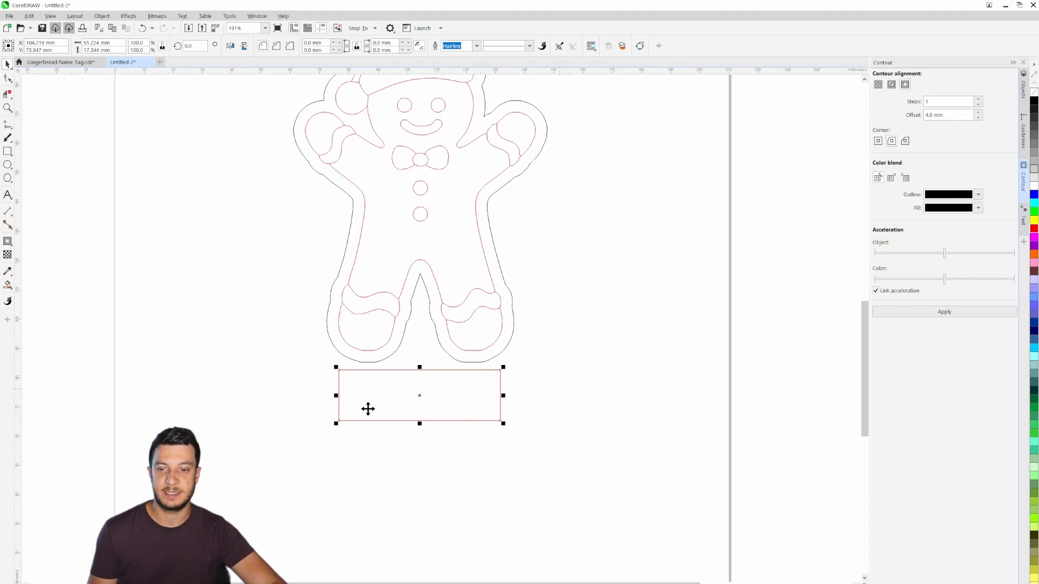
- Examine the name plate in the reference photo and the finished design of the Gingerbread Name Tag file
{"action": "left_click", "coordinate": [80, 61]}
{"action": "scroll", "coordinate": [387, 325], "scroll_direction": "up", "scroll_amount": 2}
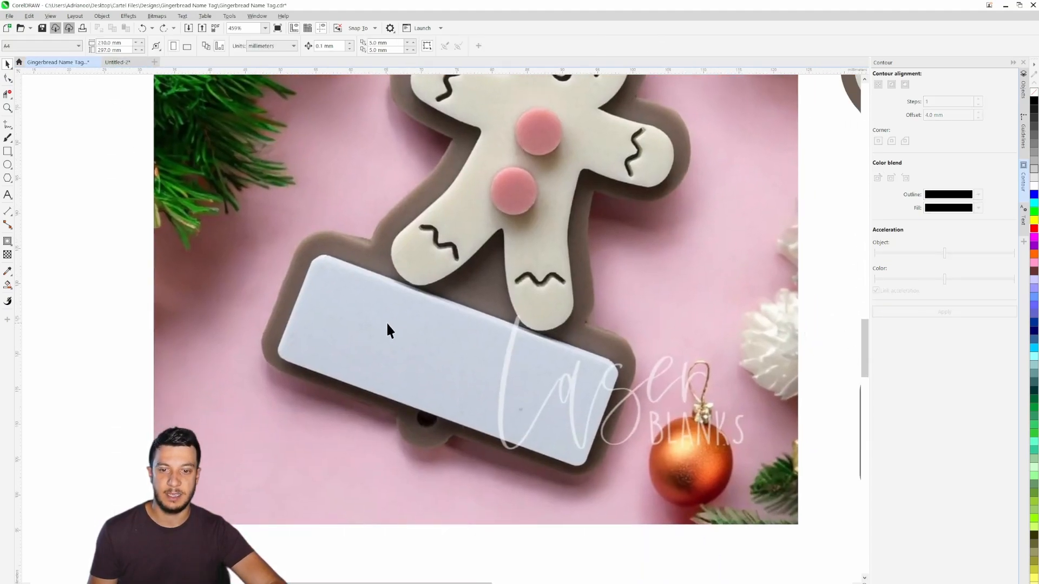
{"action": "scroll", "coordinate": [579, 378], "scroll_direction": "right", "scroll_amount": 5}
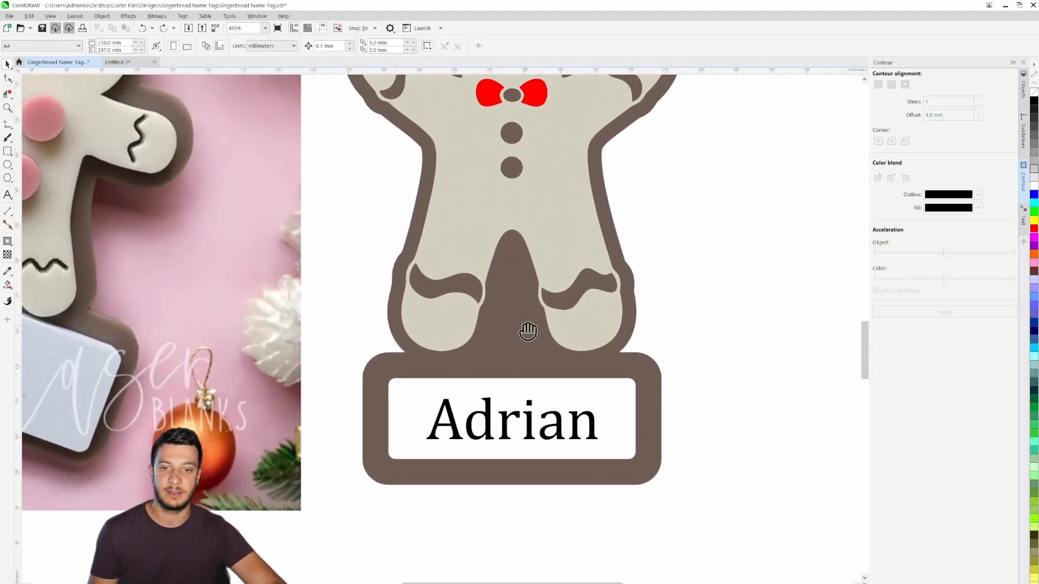
{"action": "scroll", "coordinate": [571, 378], "scroll_direction": "up", "scroll_amount": 1}
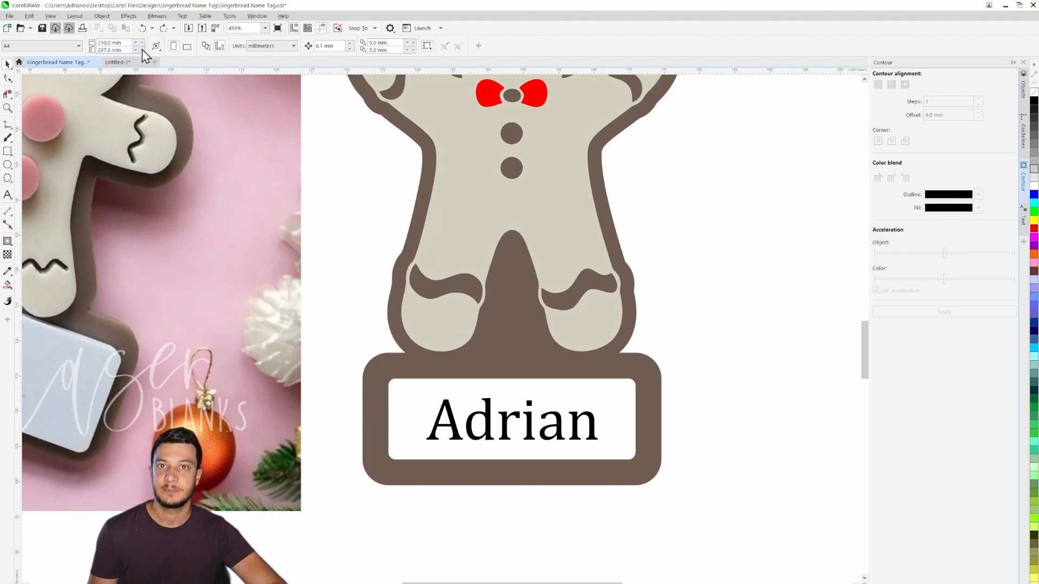
- Return to the Untitled-2 drawing and centre the name plate rectangle horizontally on the gingerbread man's outer contour
{"action": "left_click", "coordinate": [120, 62]}
{"action": "left_click_drag", "start_coordinate": [428, 393], "coordinate": [463, 396]}
{"action": "left_click", "coordinate": [498, 364], "text": "shift"}
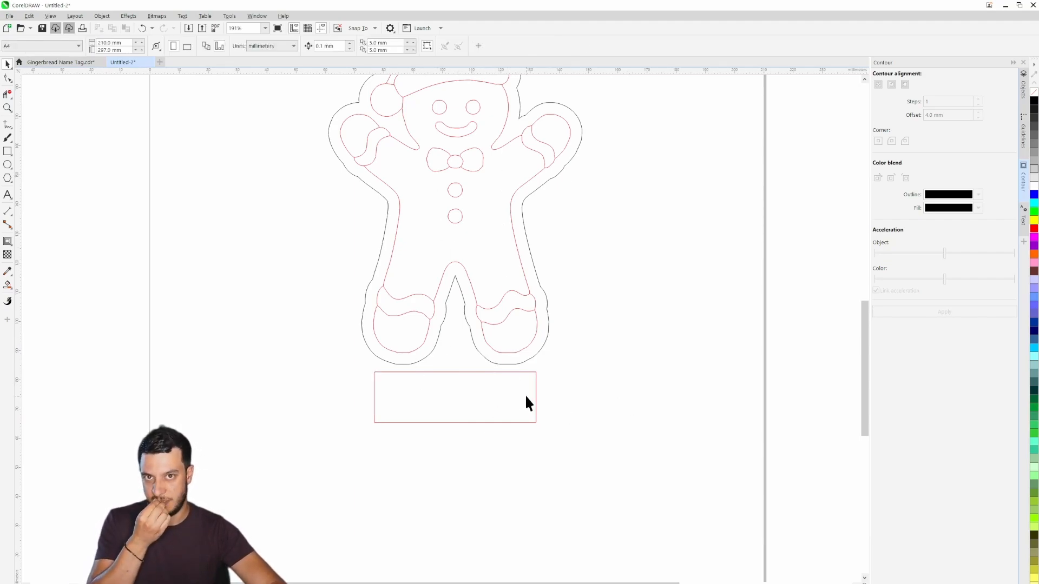
- Round the name plate rectangle's corners with a 2 mm radius and leave the rectangle selected
{"action": "left_click", "coordinate": [476, 385]}
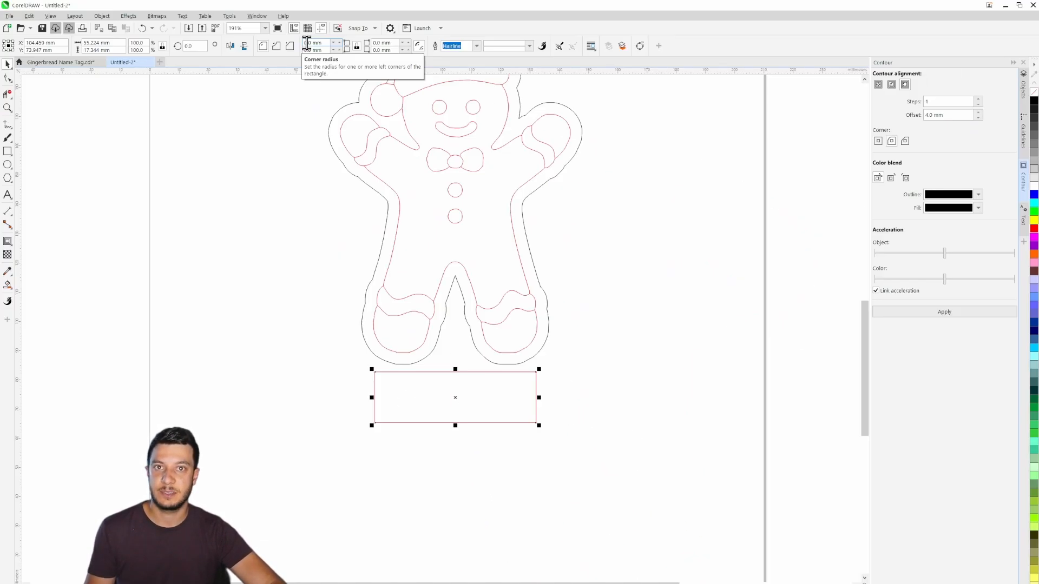
{"action": "left_click_drag", "start_coordinate": [324, 43], "coordinate": [292, 47]}
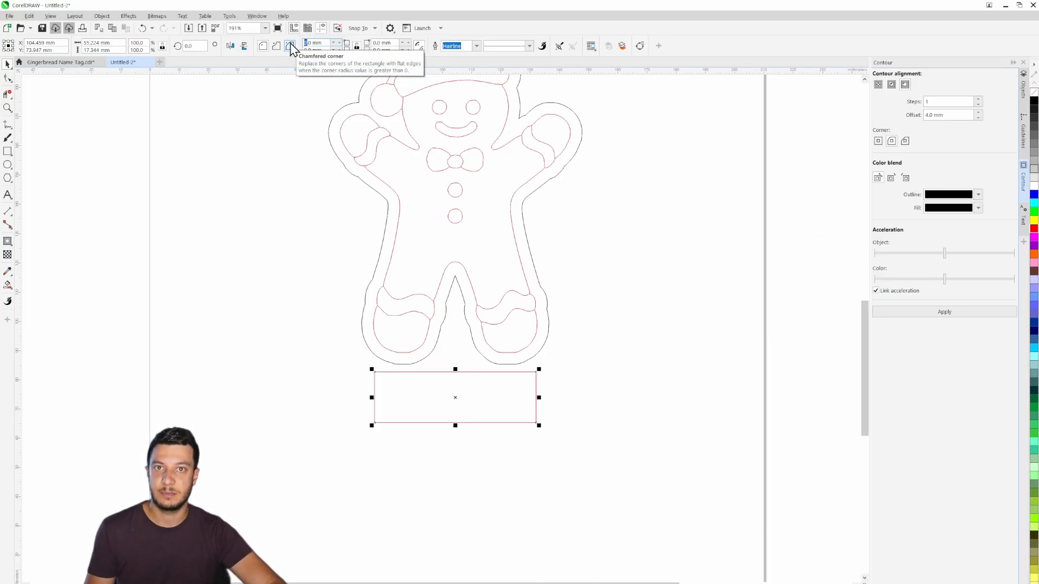
{"action": "type", "text": "2"}
{"action": "key", "text": "Return"}
{"action": "left_click", "coordinate": [584, 375]}
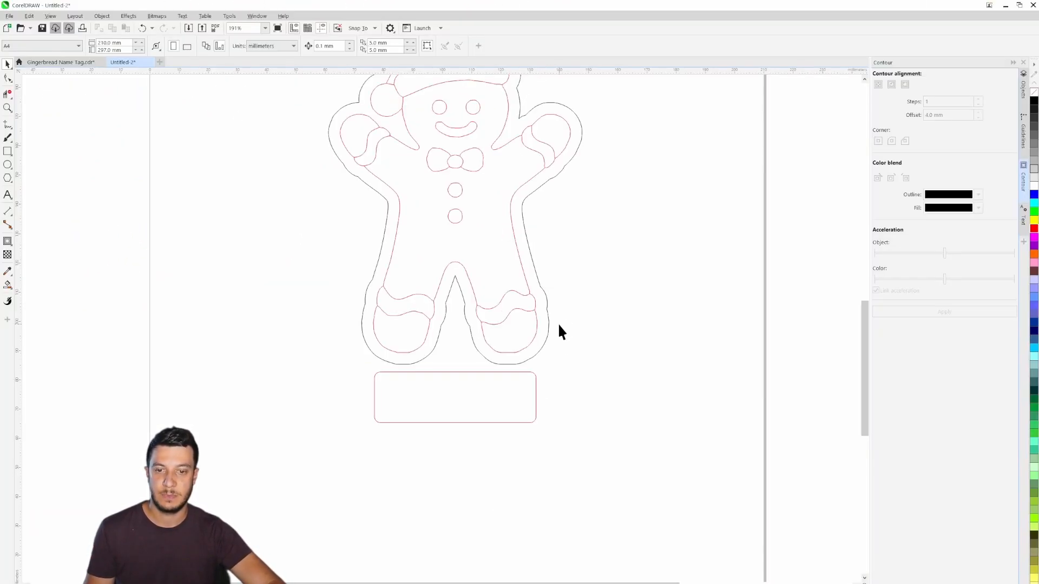
{"action": "left_click_drag", "start_coordinate": [558, 324], "coordinate": [607, 364]}
{"action": "left_click", "coordinate": [584, 427]}
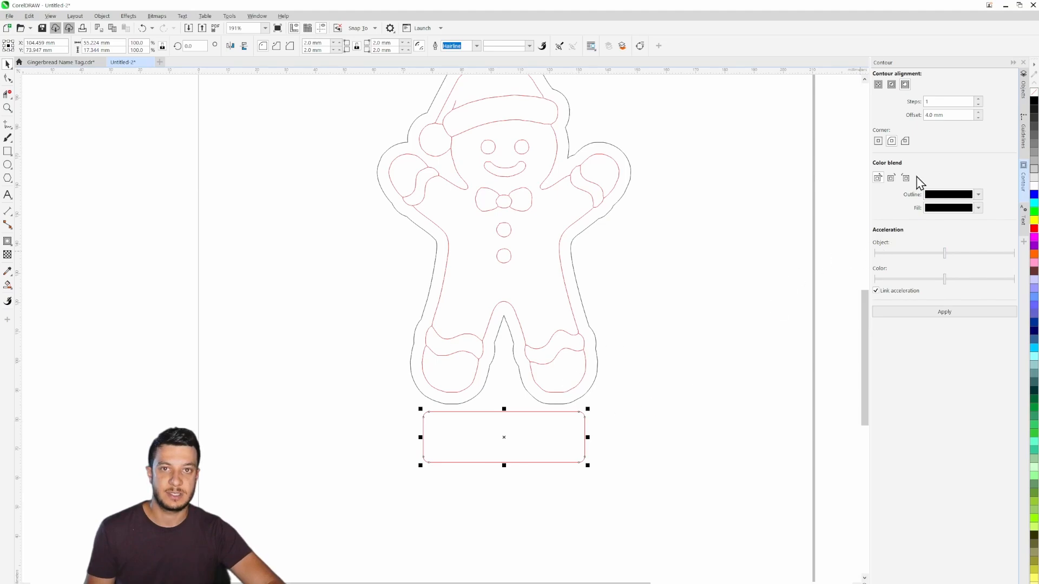
- Add a one-step outside contour with a 4 mm offset around the name plate rectangle
{"action": "left_click", "coordinate": [963, 315]}
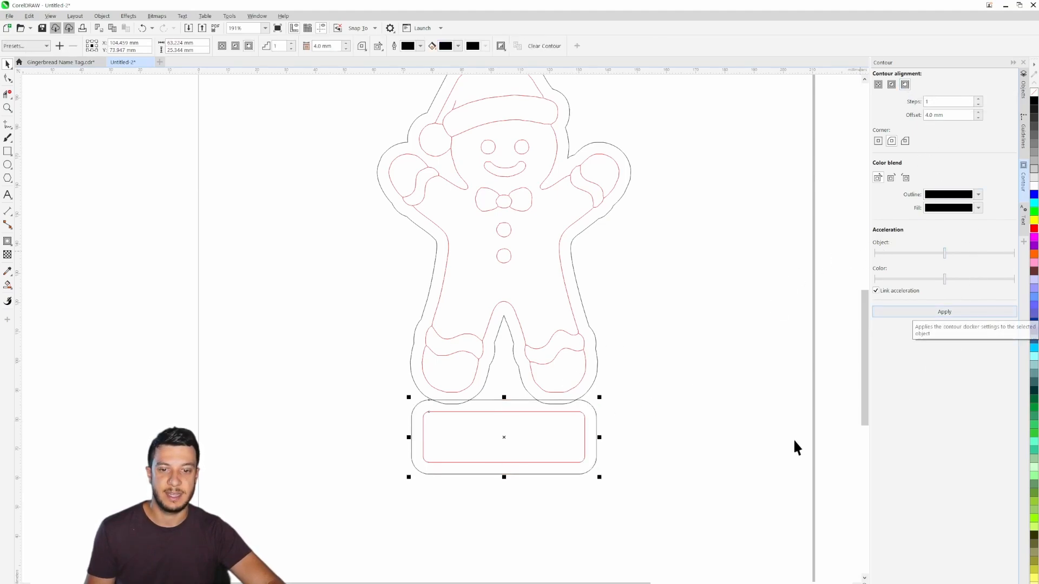
{"action": "left_click", "coordinate": [632, 452]}
- Remove the gingerbread outline's segments between the legs and beneath both feet where it overlaps the name plate contour, using Virtual Segment Delete
{"action": "scroll", "coordinate": [504, 419], "scroll_direction": "up", "scroll_amount": 3}
{"action": "scroll", "coordinate": [504, 415], "scroll_direction": "up", "scroll_amount": 2}
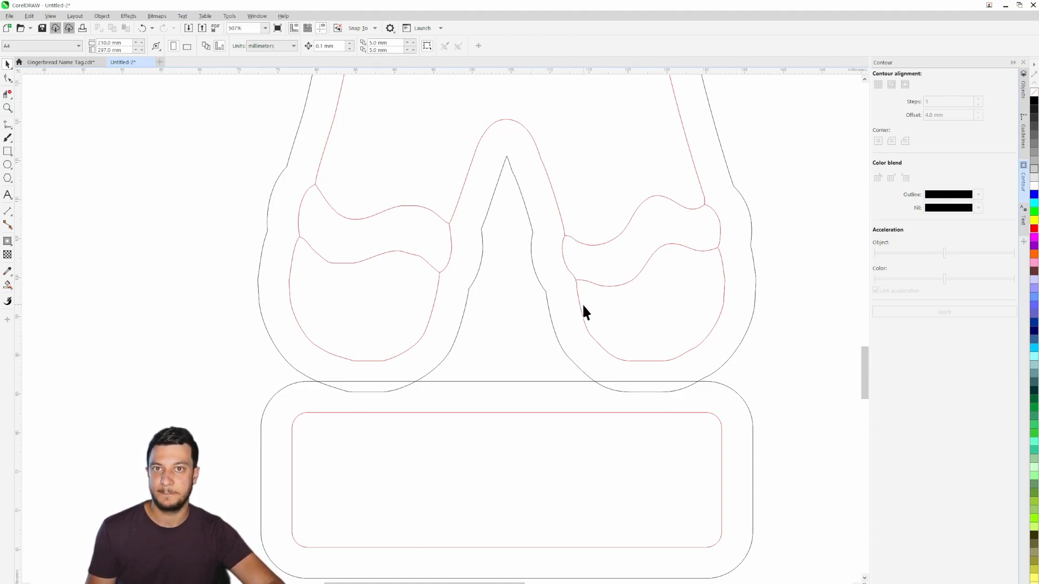
{"action": "left_click", "coordinate": [8, 93]}
{"action": "left_click", "coordinate": [429, 384]}
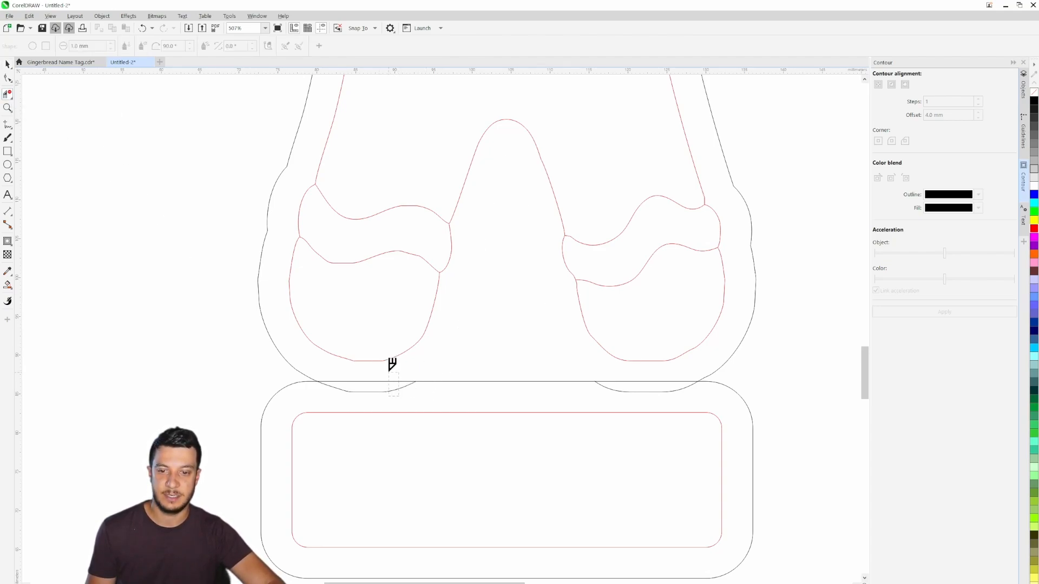
{"action": "left_click", "coordinate": [381, 390]}
{"action": "left_click", "coordinate": [649, 390]}
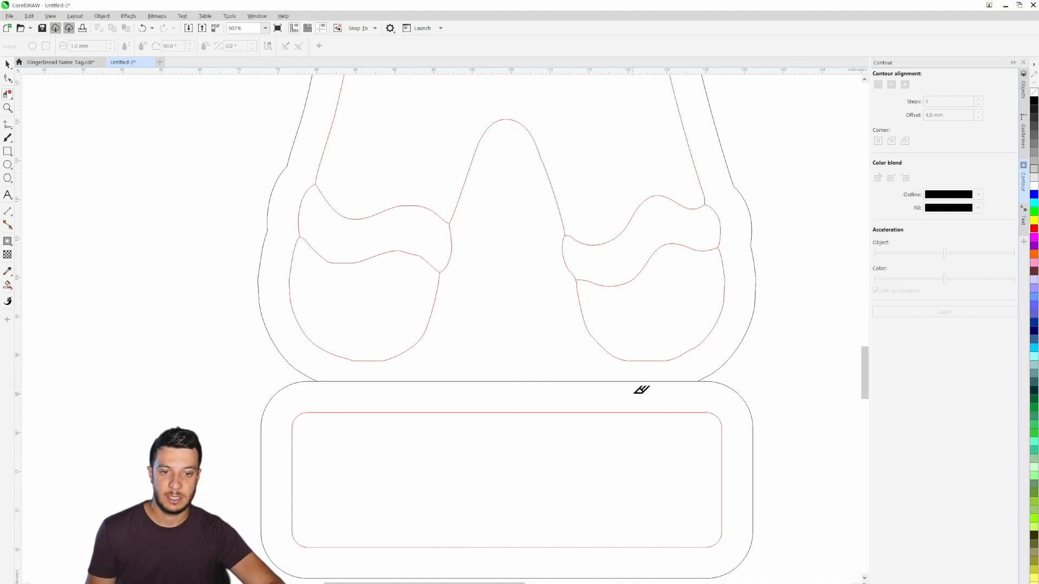
- Break the name plate's contour apart from its rectangle
{"action": "left_click", "coordinate": [9, 65]}
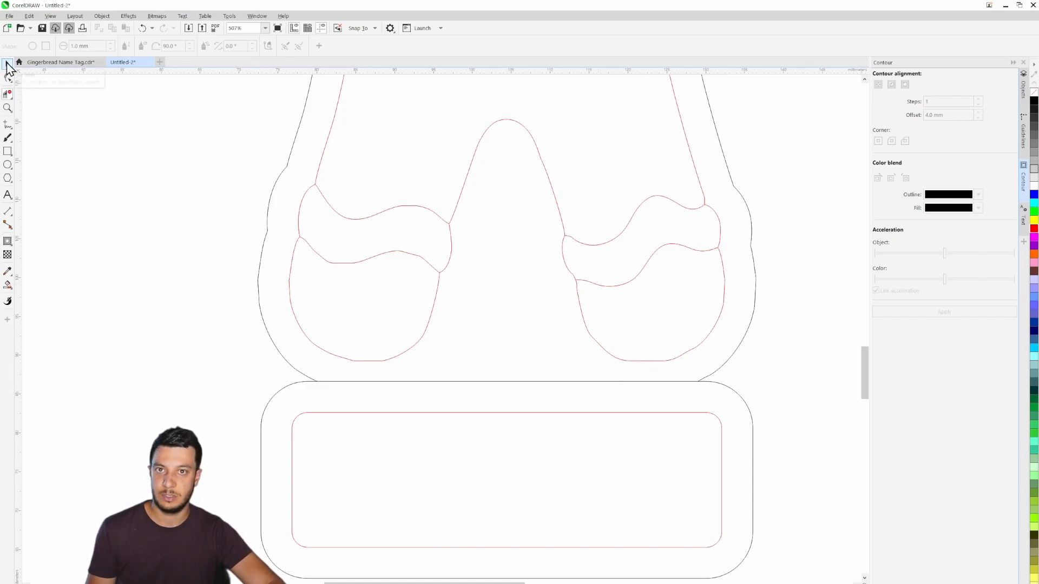
{"action": "right_click", "coordinate": [462, 379]}
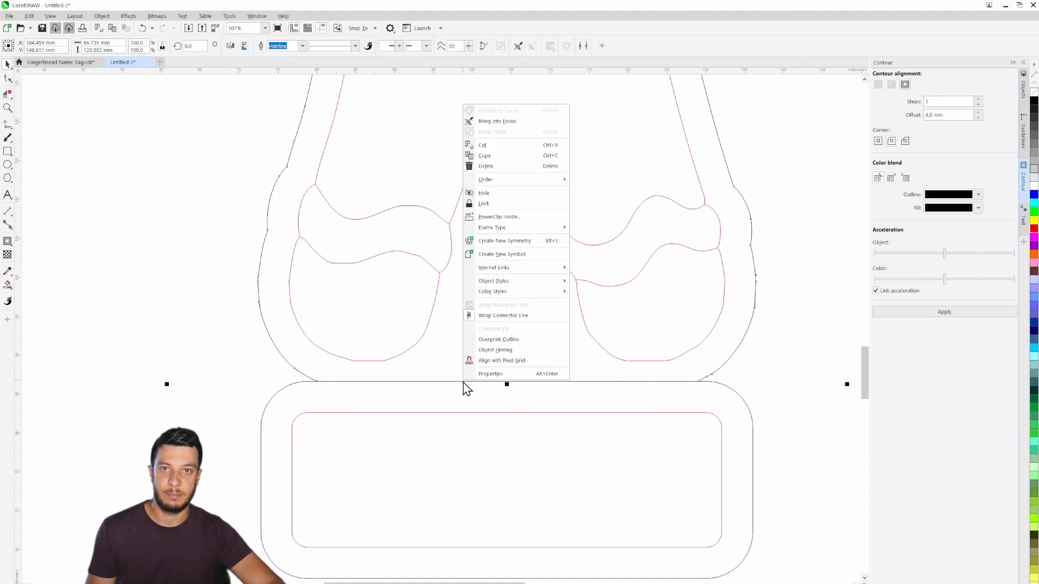
{"action": "left_click", "coordinate": [249, 414]}
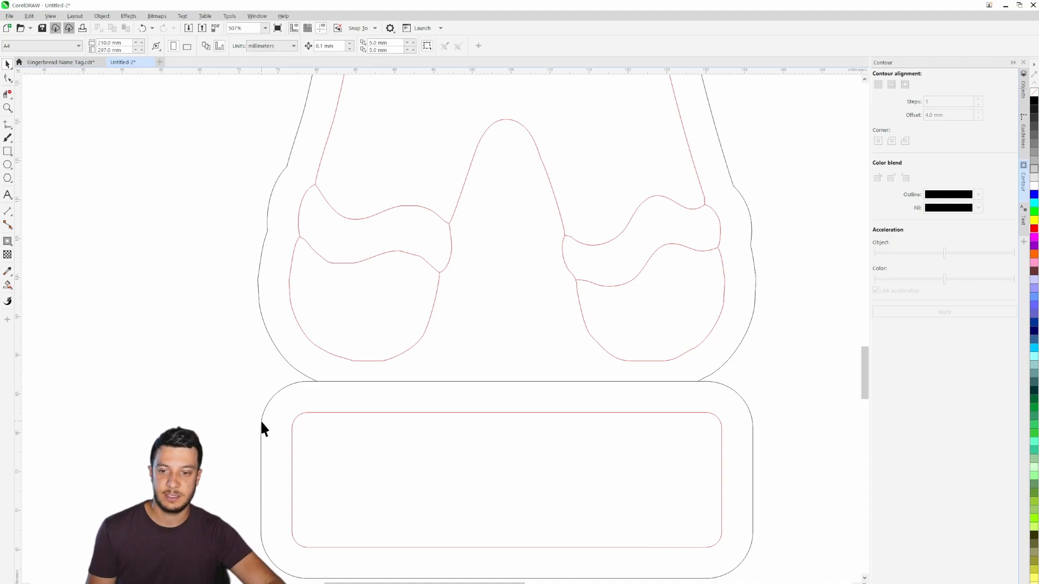
{"action": "left_click", "coordinate": [262, 421]}
{"action": "right_click", "coordinate": [262, 420]}
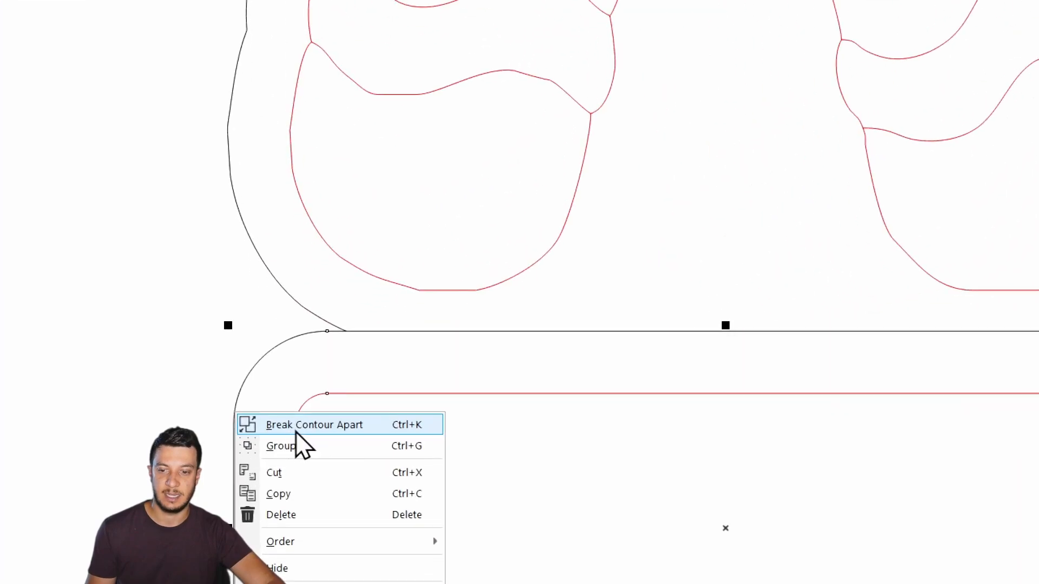
{"action": "left_click", "coordinate": [302, 429]}
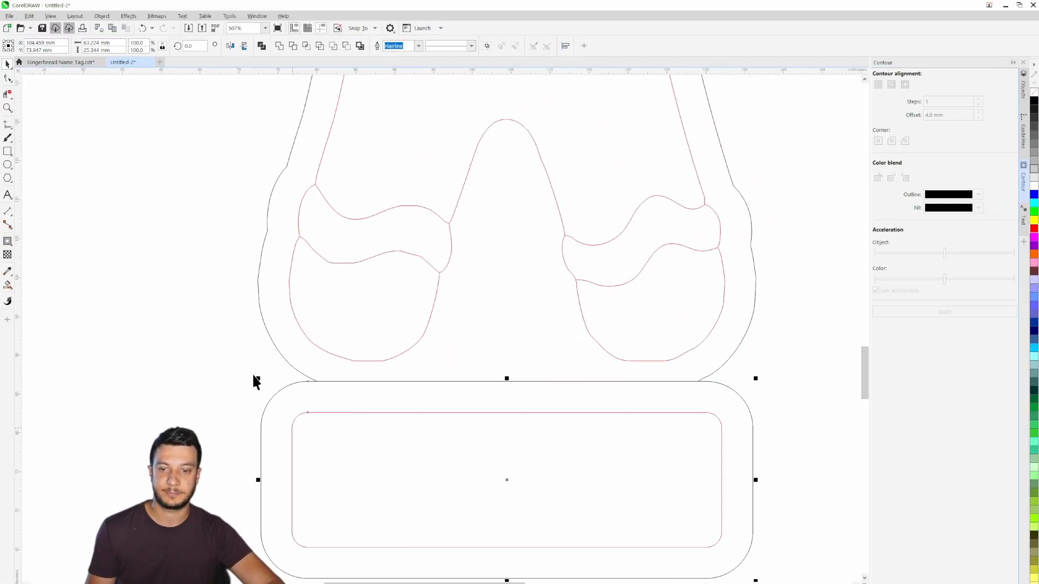
- Delete the name plate contour's upper edge between the feet so both outer outlines join into one opening
{"action": "left_click", "coordinate": [31, 123]}
{"action": "left_click", "coordinate": [8, 95]}
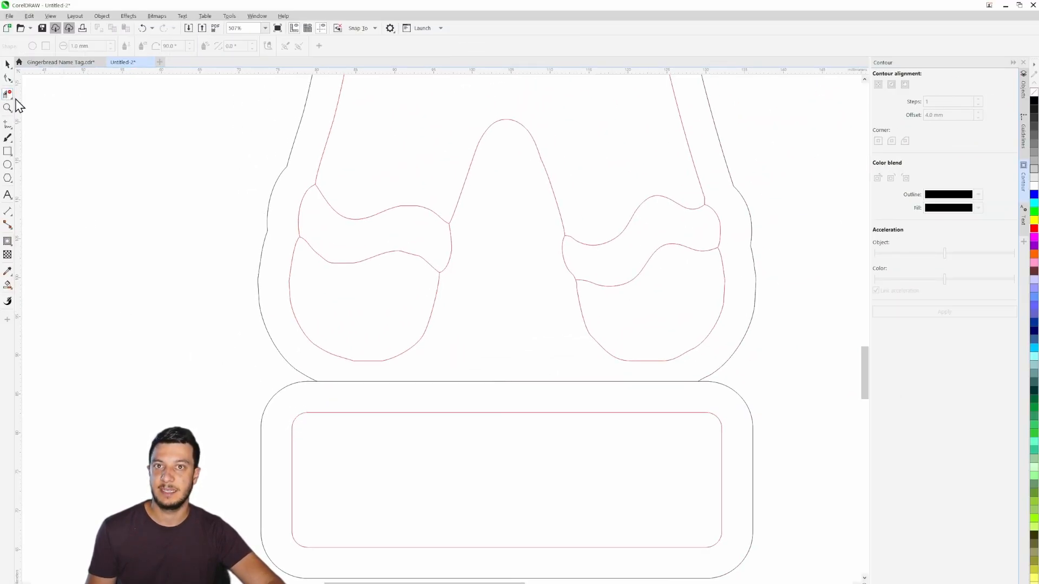
{"action": "left_click", "coordinate": [487, 382]}
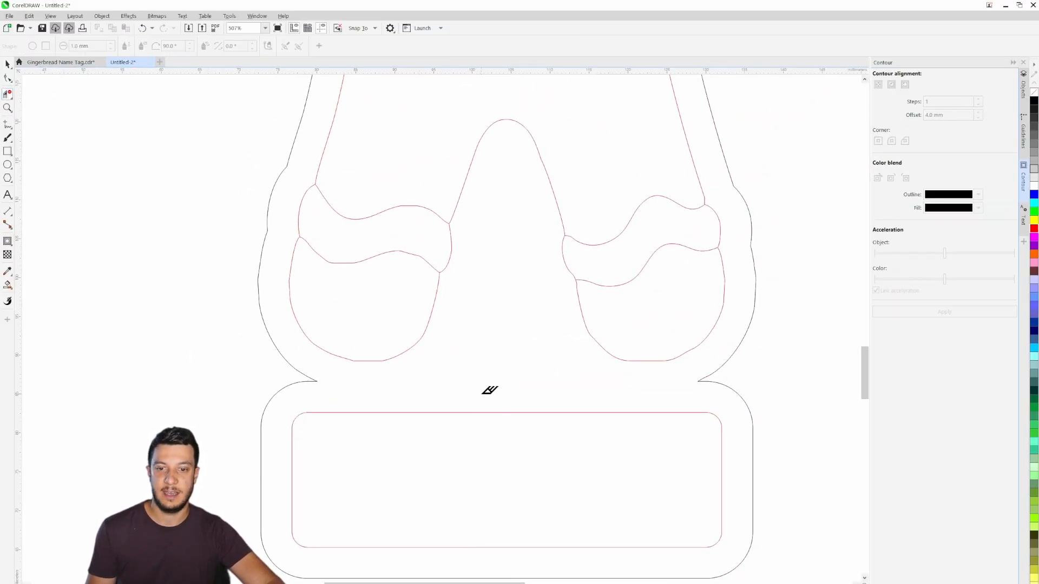
{"action": "left_click", "coordinate": [7, 65]}
- Draw a small circle about 4.6 mm wide above the hat and set its diameter to 4 mm
{"action": "scroll", "coordinate": [162, 237], "scroll_direction": "down", "scroll_amount": 4}
{"action": "left_click_drag", "start_coordinate": [236, 204], "coordinate": [422, 365]}
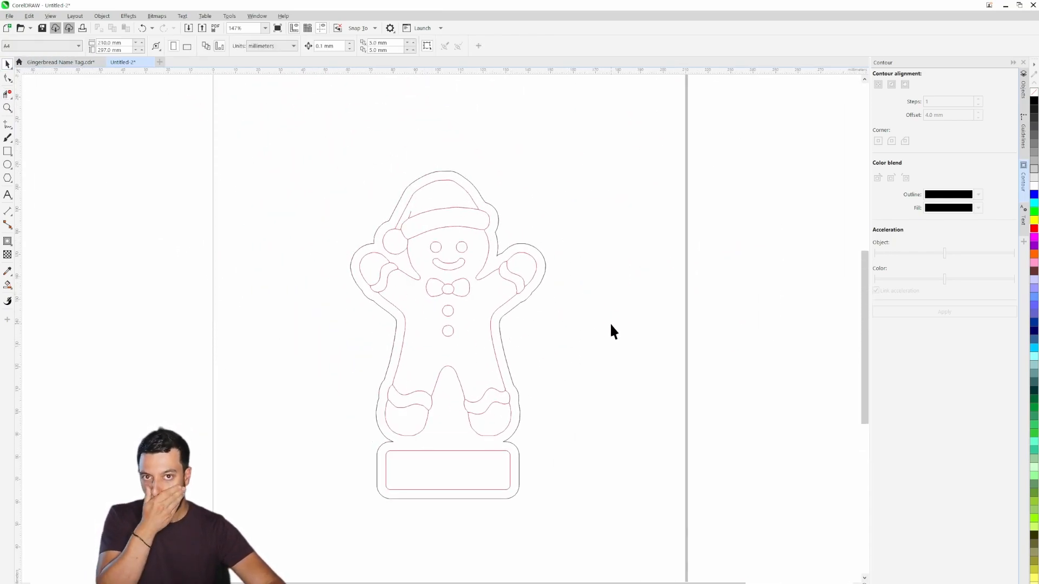
{"action": "left_click_drag", "start_coordinate": [554, 306], "coordinate": [587, 326]}
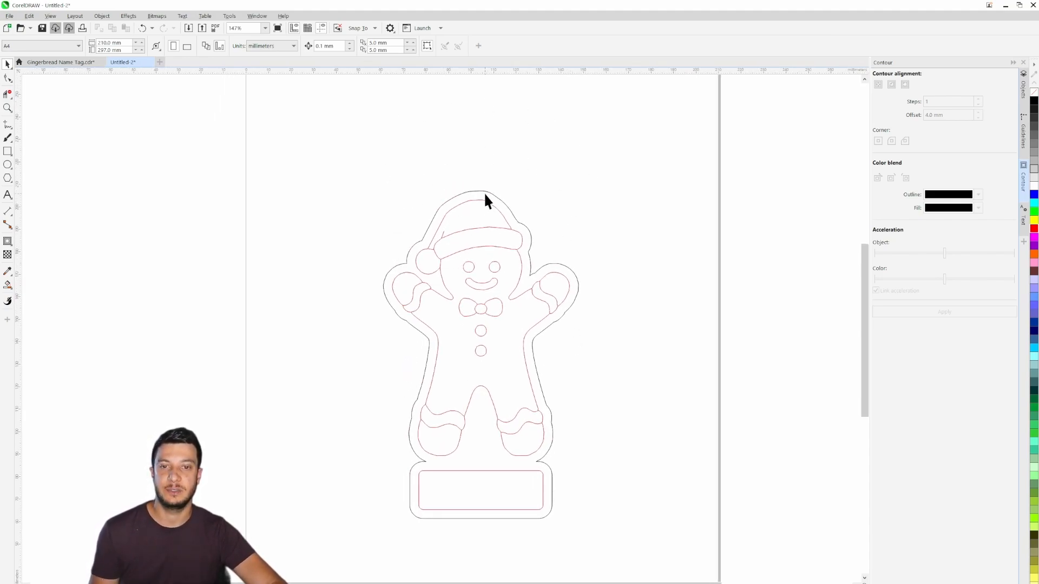
{"action": "scroll", "coordinate": [440, 213], "scroll_direction": "up", "scroll_amount": 2}
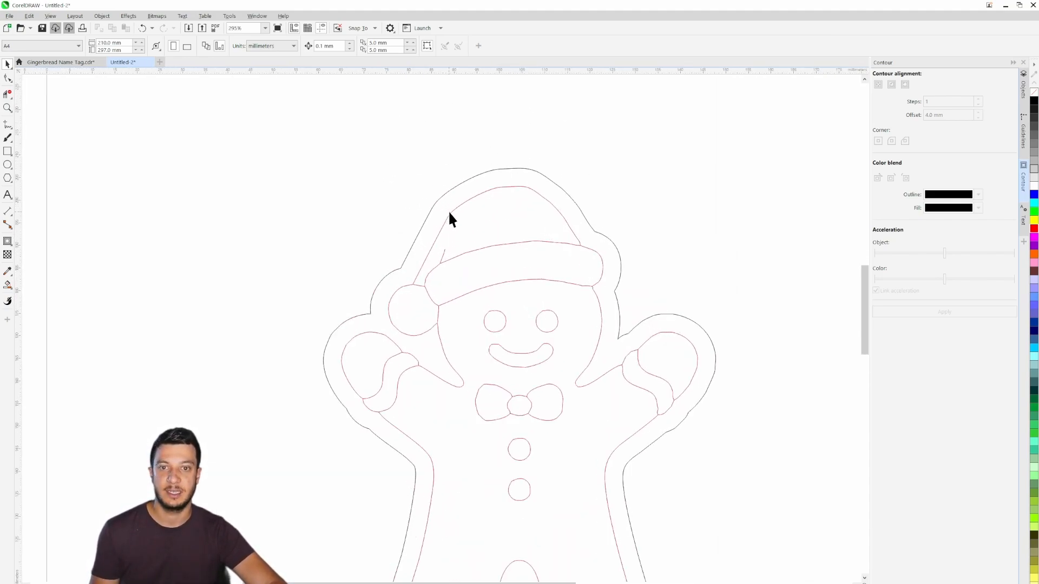
{"action": "left_click", "coordinate": [8, 164]}
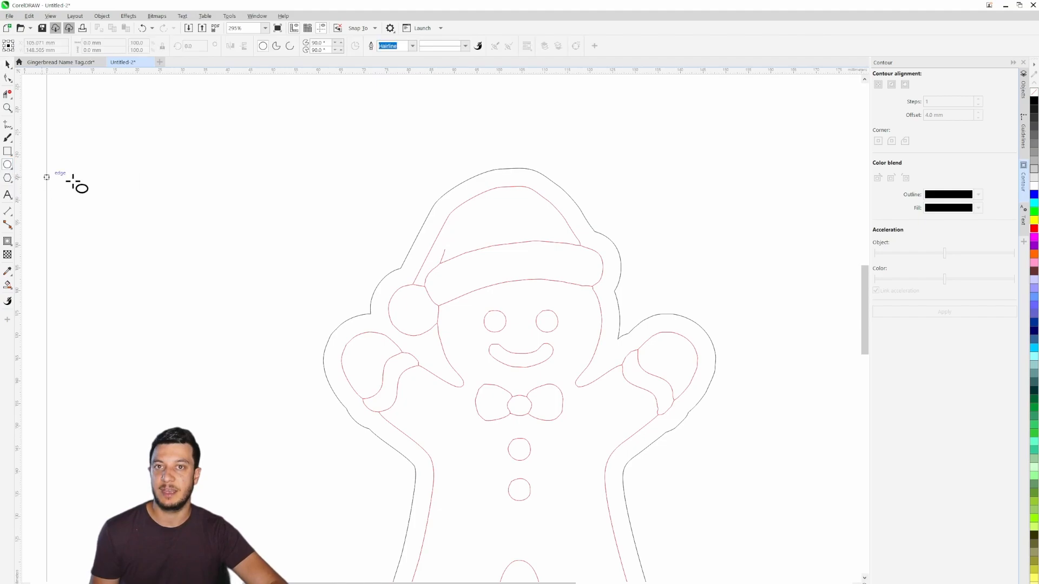
{"action": "left_click_drag", "start_coordinate": [366, 135], "coordinate": [386, 153]}
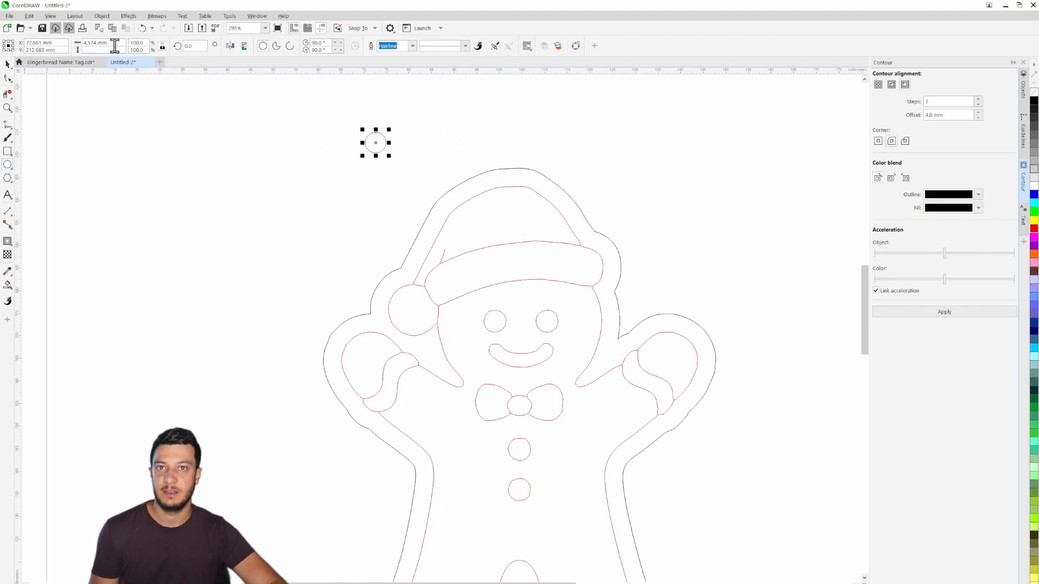
{"action": "left_click", "coordinate": [115, 50]}
{"action": "type", "text": "4"}
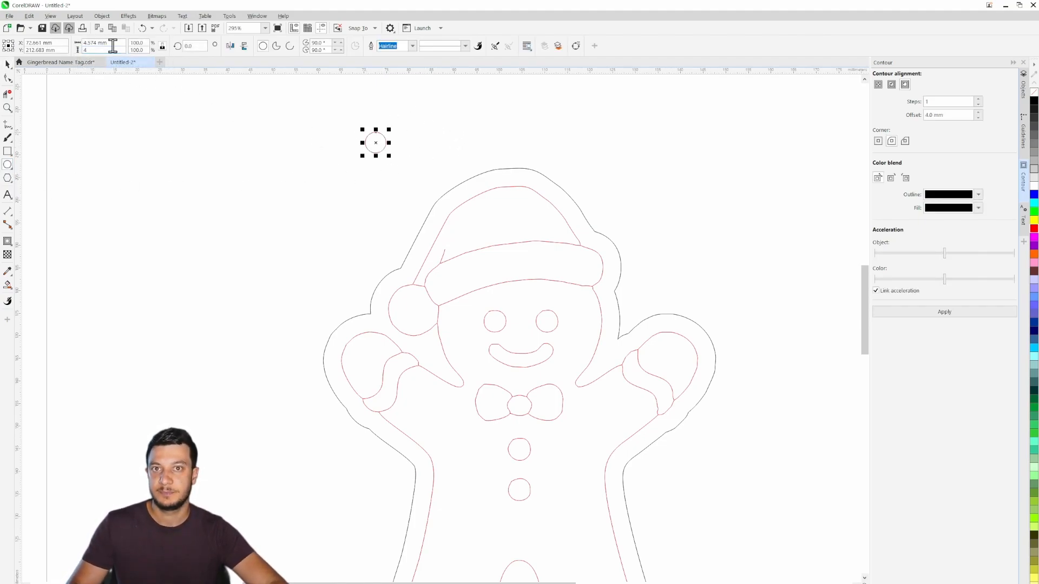
{"action": "key", "text": "Return"}
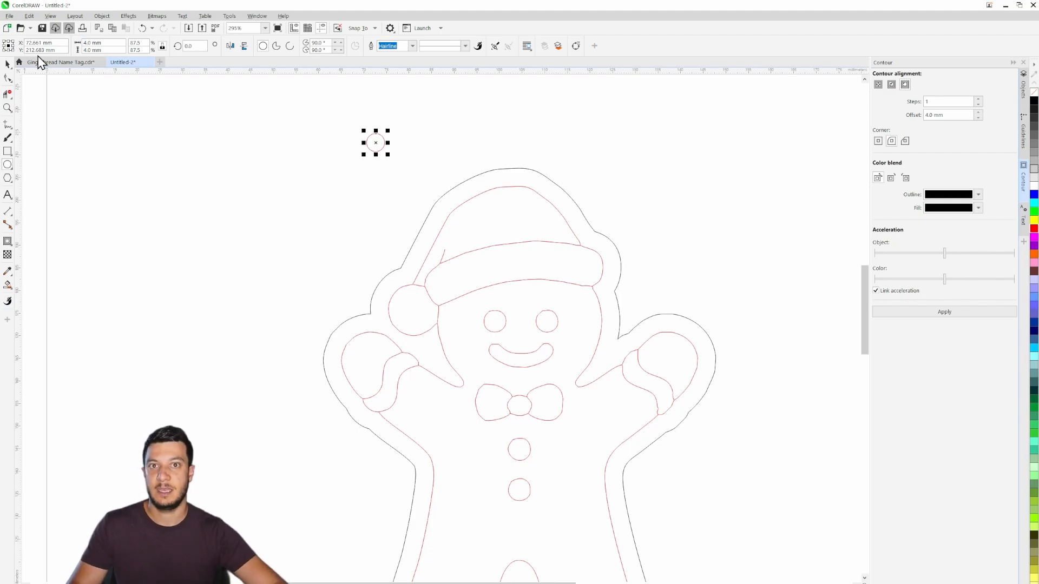
- Move the 4 mm circle onto the top of the hat's outer outline as a hanging hole
{"action": "left_click", "coordinate": [8, 64]}
{"action": "left_click_drag", "start_coordinate": [376, 142], "coordinate": [502, 166]}
{"action": "scroll", "coordinate": [503, 165], "scroll_direction": "up", "scroll_amount": 4}
{"action": "left_click_drag", "start_coordinate": [541, 209], "coordinate": [564, 273]}
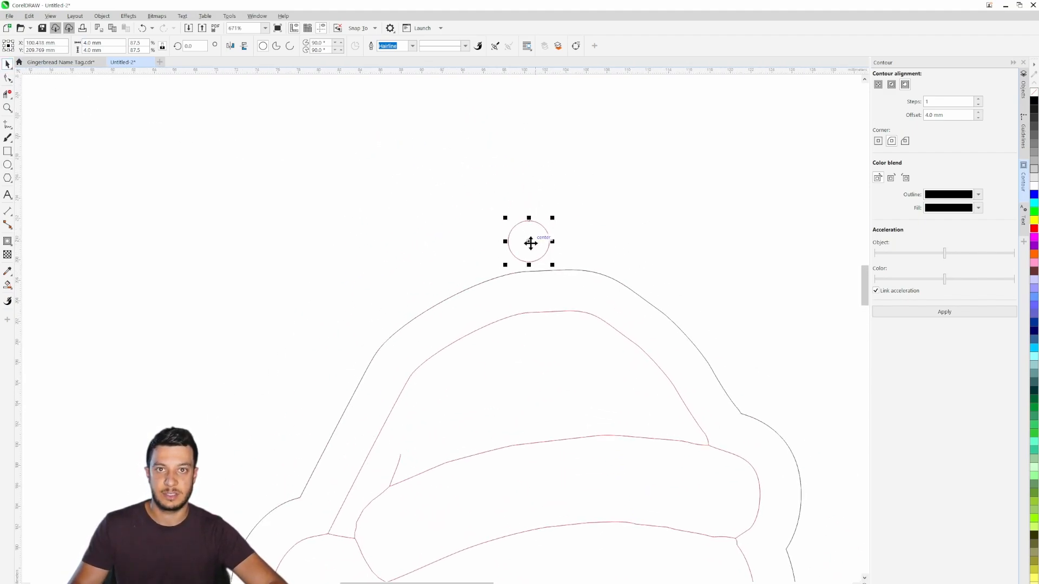
{"action": "left_click_drag", "start_coordinate": [529, 242], "coordinate": [529, 255]}
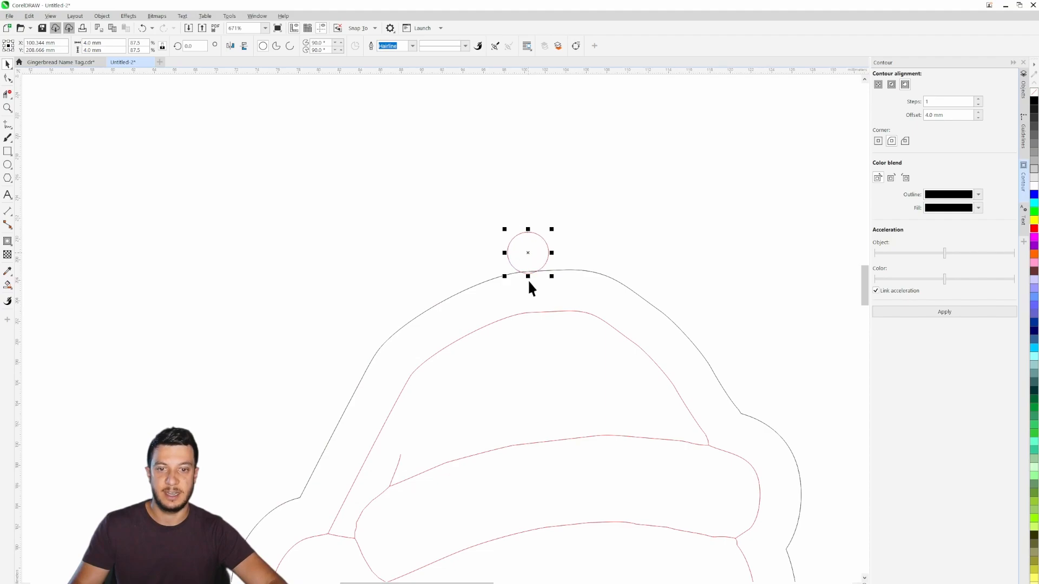
- Add a 4 mm outside contour around the hanging hole and break the contour apart from the circle
{"action": "left_click", "coordinate": [970, 314]}
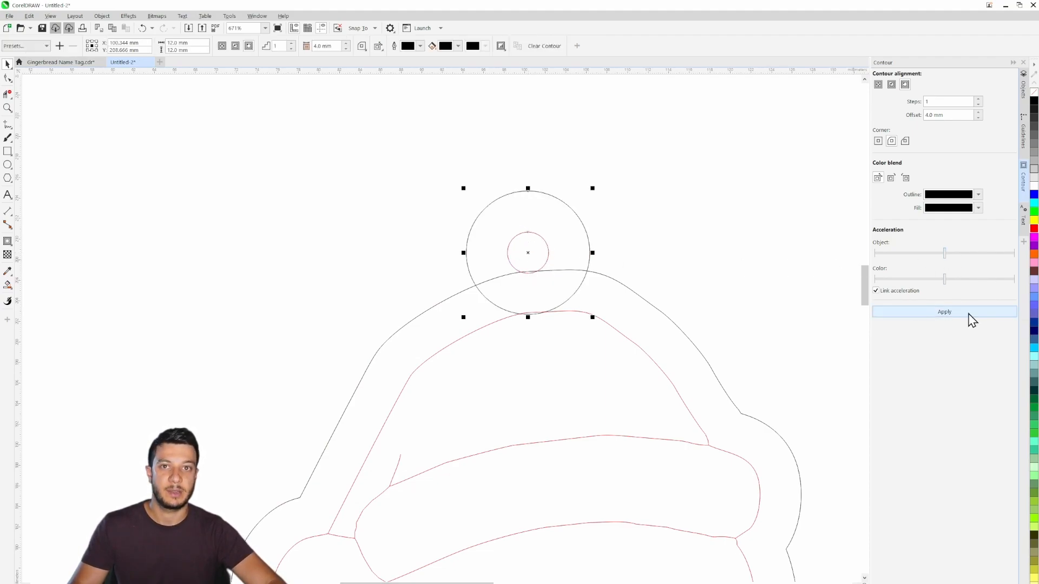
{"action": "right_click", "coordinate": [588, 227]}
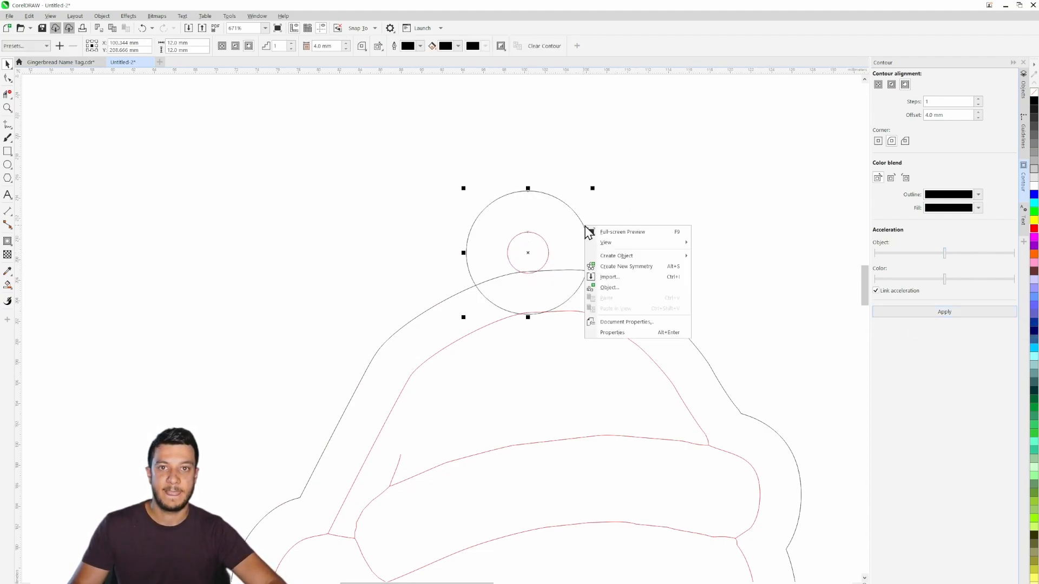
{"action": "left_click", "coordinate": [605, 232]}
{"action": "right_click", "coordinate": [581, 224]}
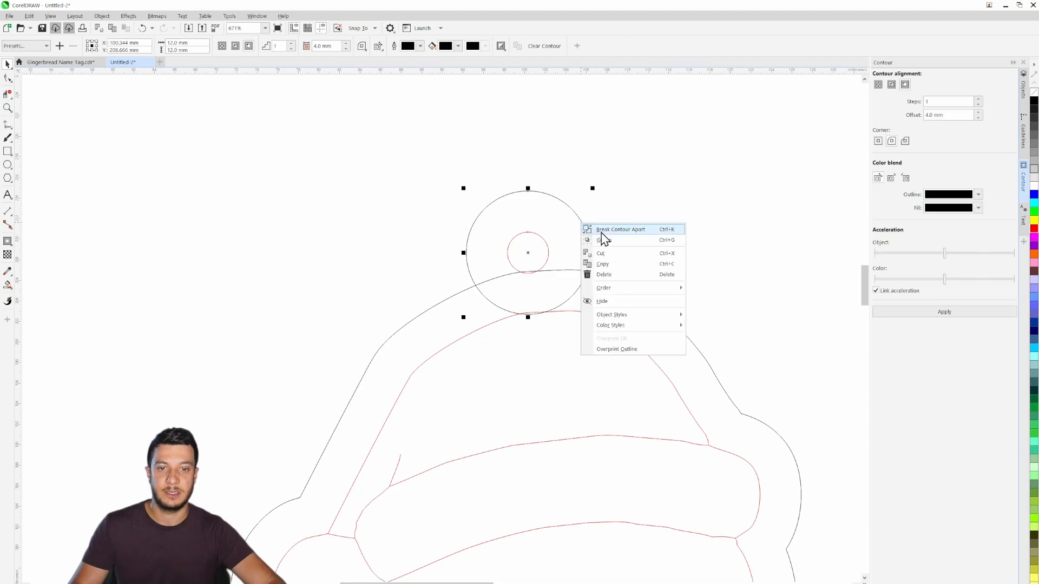
{"action": "left_click", "coordinate": [601, 232]}
{"action": "left_click", "coordinate": [635, 172]}
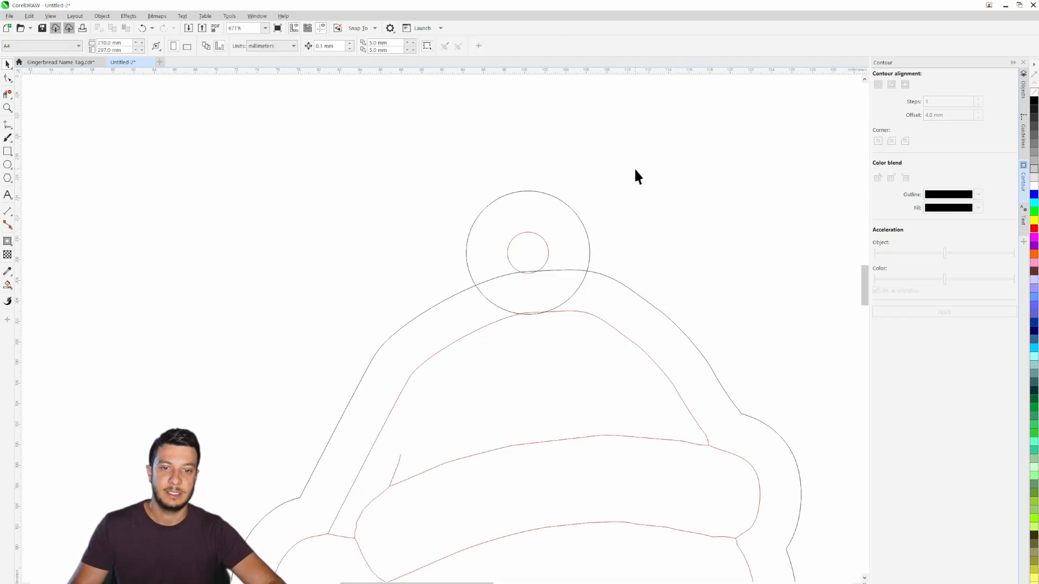
- Delete the overlapping segments where the hanging ring crosses the hat's outer outline, merging the ring into the tag's silhouette
{"action": "left_click", "coordinate": [7, 94]}
{"action": "scroll", "coordinate": [541, 263], "scroll_direction": "up", "scroll_amount": 4}
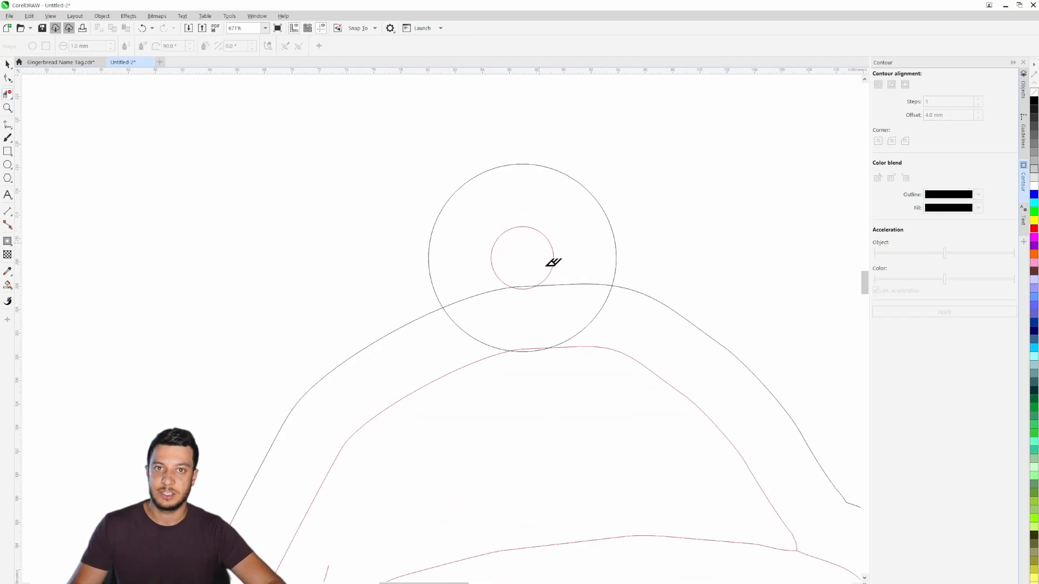
{"action": "mouse_move", "coordinate": [480, 333]}
{"action": "left_mouse_down"}
{"action": "mouse_move", "coordinate": [452, 278]}
{"action": "mouse_move", "coordinate": [548, 275]}
{"action": "left_mouse_up"}
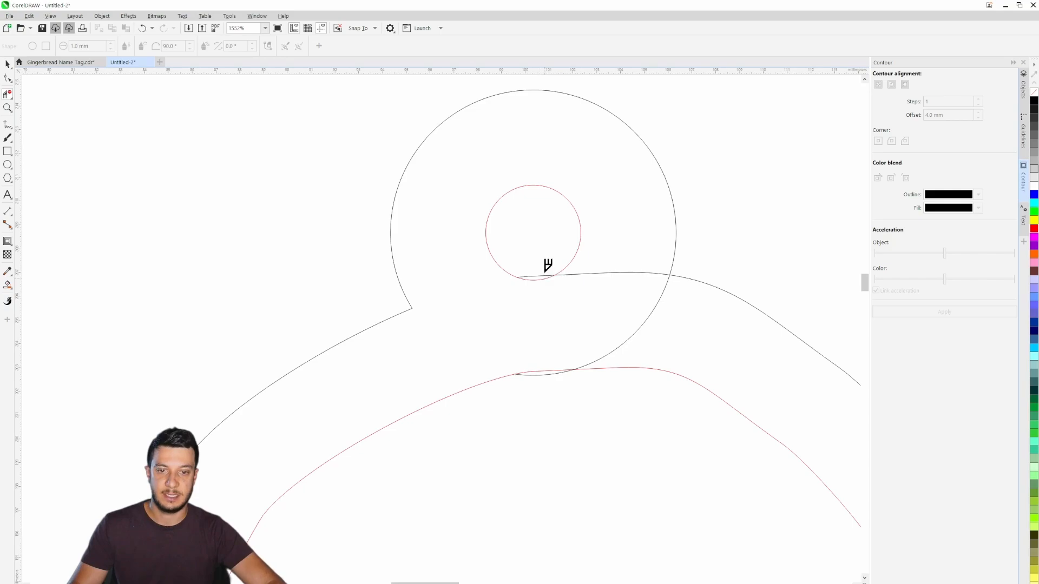
{"action": "left_click", "coordinate": [545, 276]}
{"action": "left_click", "coordinate": [597, 274]}
{"action": "left_click", "coordinate": [614, 351]}
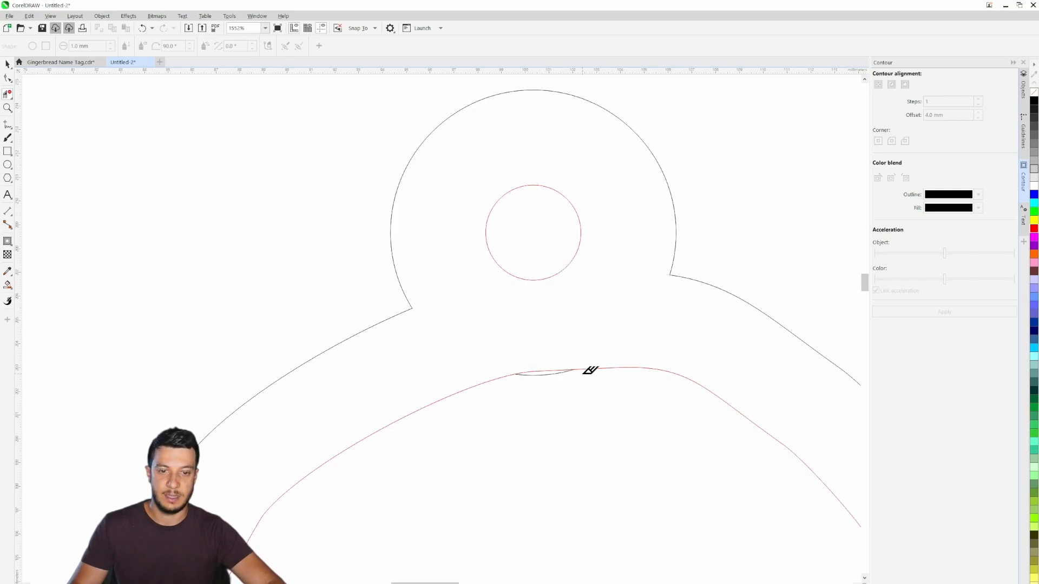
{"action": "left_click", "coordinate": [547, 372]}
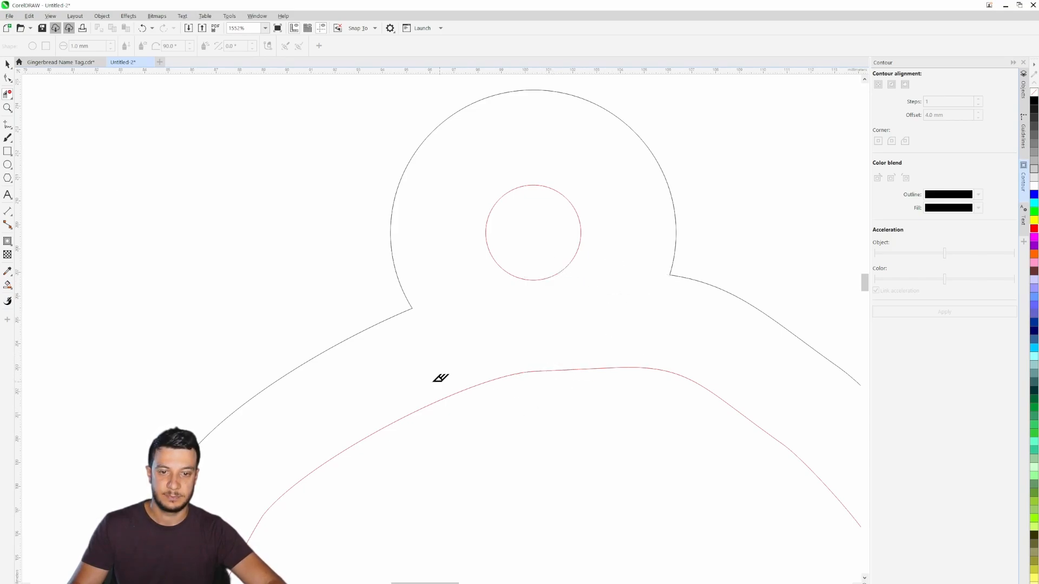
{"action": "left_click", "coordinate": [8, 64]}
- Examine the complete tag outline from the hanging ring down to the name plate
{"action": "scroll", "coordinate": [204, 162], "scroll_direction": "down", "scroll_amount": 5}
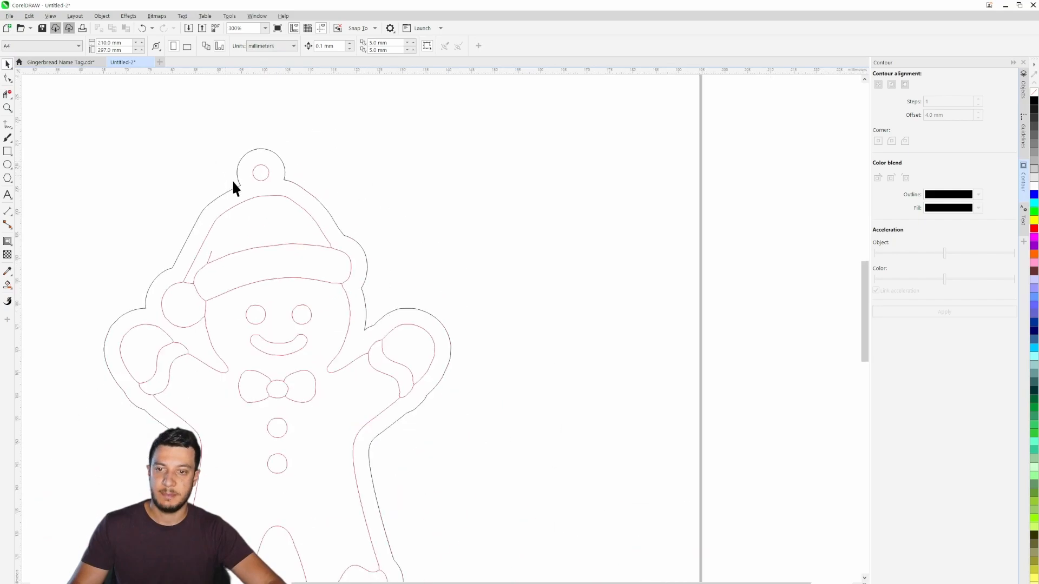
{"action": "scroll", "coordinate": [232, 182], "scroll_direction": "down", "scroll_amount": 3}
{"action": "left_click_drag", "start_coordinate": [204, 254], "coordinate": [346, 250]}
{"action": "left_click_drag", "start_coordinate": [452, 289], "coordinate": [506, 298]}
{"action": "scroll", "coordinate": [494, 301], "scroll_direction": "up", "scroll_amount": 4}
{"action": "left_click_drag", "start_coordinate": [416, 312], "coordinate": [570, 298]}
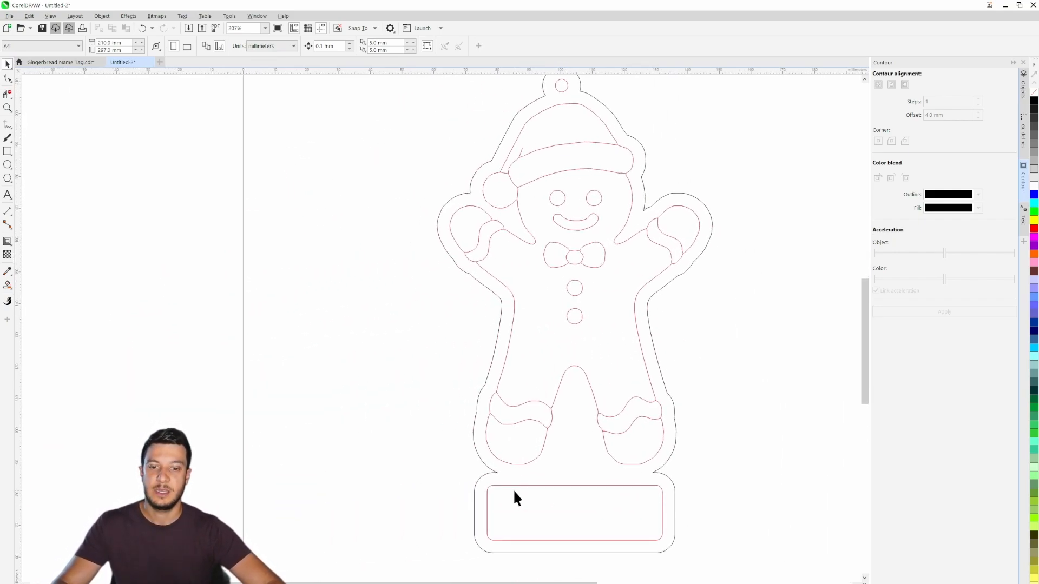
{"action": "left_click_drag", "start_coordinate": [514, 491], "coordinate": [524, 422]}
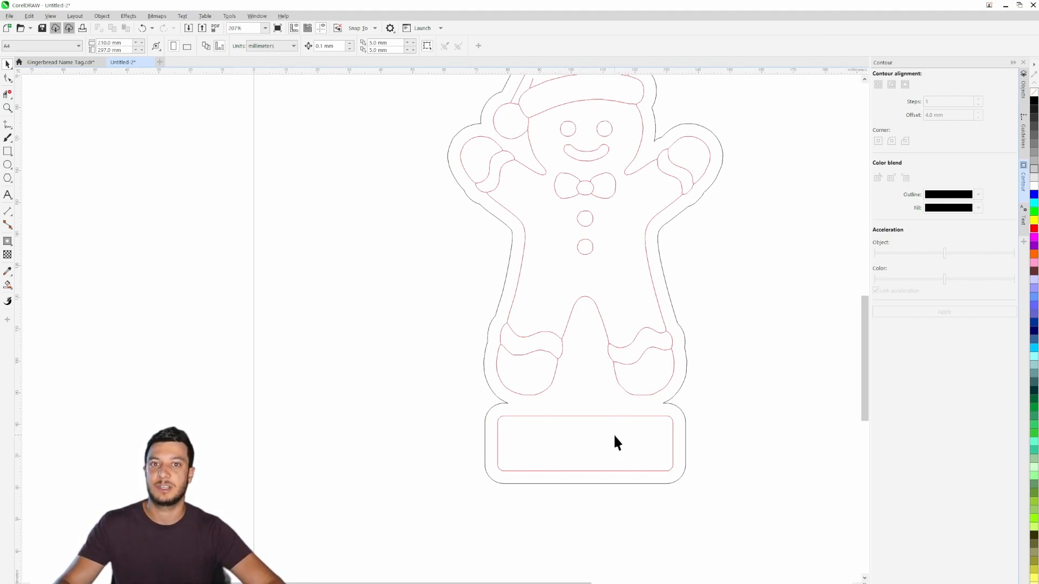
{"action": "left_click_drag", "start_coordinate": [721, 218], "coordinate": [710, 267]}
{"action": "left_click_drag", "start_coordinate": [687, 301], "coordinate": [690, 370]}
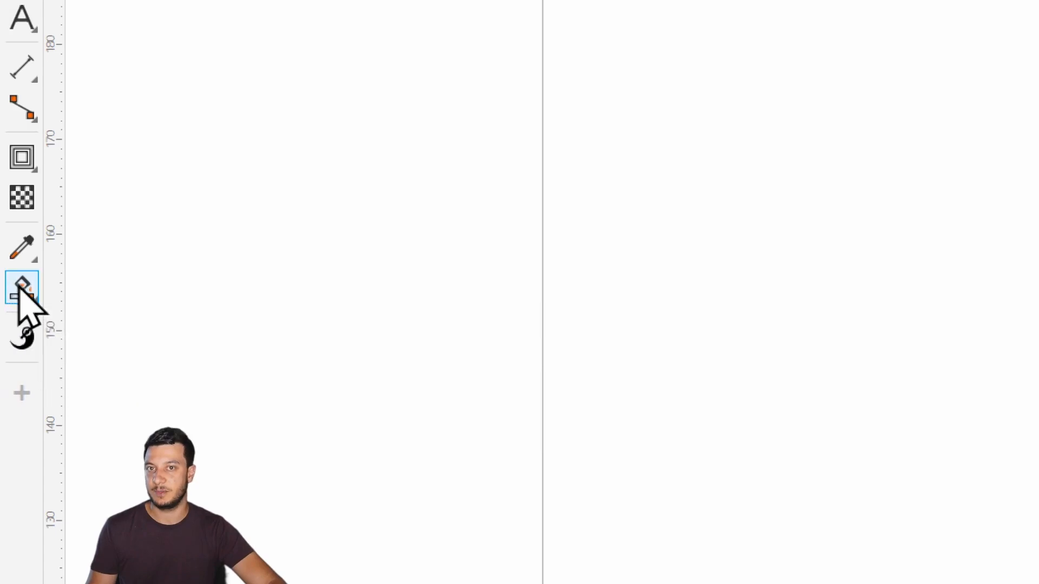
- Fill the crown of the Santa hat with red and no outline using the Smart Fill tool
{"action": "left_click", "coordinate": [21, 289]}
{"action": "left_click", "coordinate": [107, 320]}
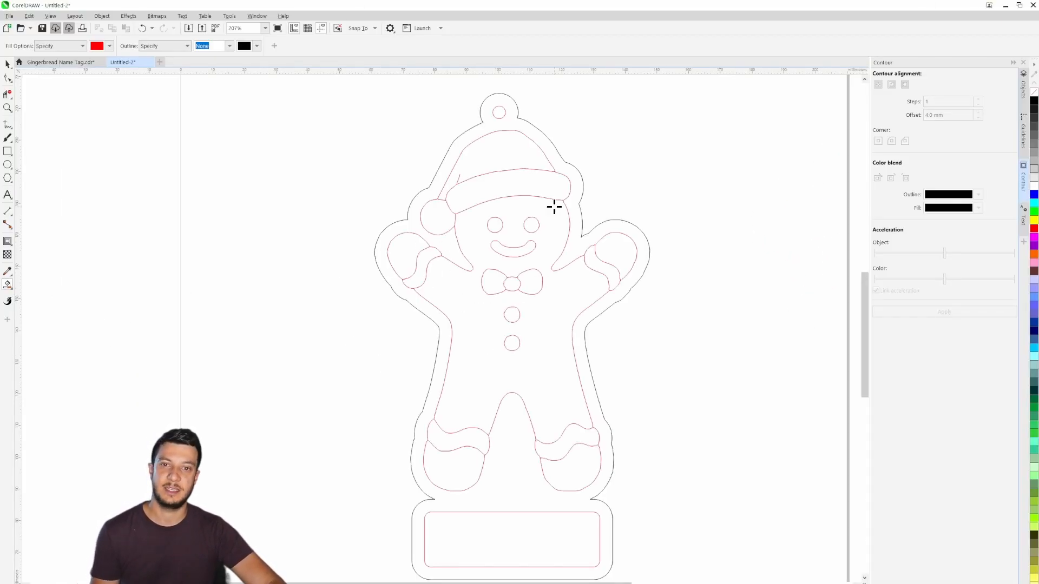
{"action": "left_click", "coordinate": [498, 154]}
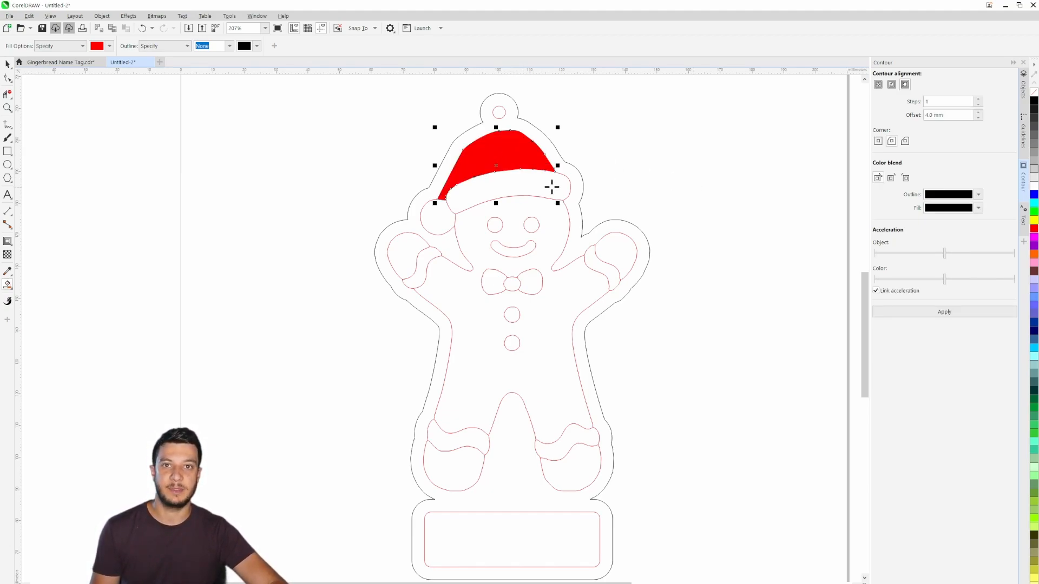
- Fill the gingerbread man's main body with dusty pink, RGB 217, 180, 180, and no outline using Smart Fill
{"action": "left_click", "coordinate": [109, 46]}
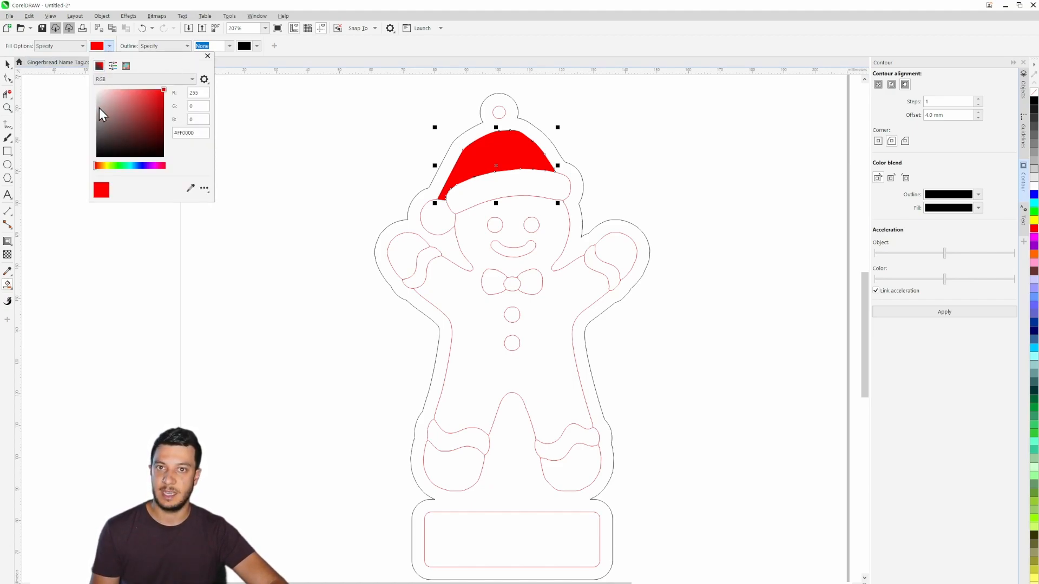
{"action": "left_click", "coordinate": [116, 106]}
{"action": "left_click", "coordinate": [124, 105]}
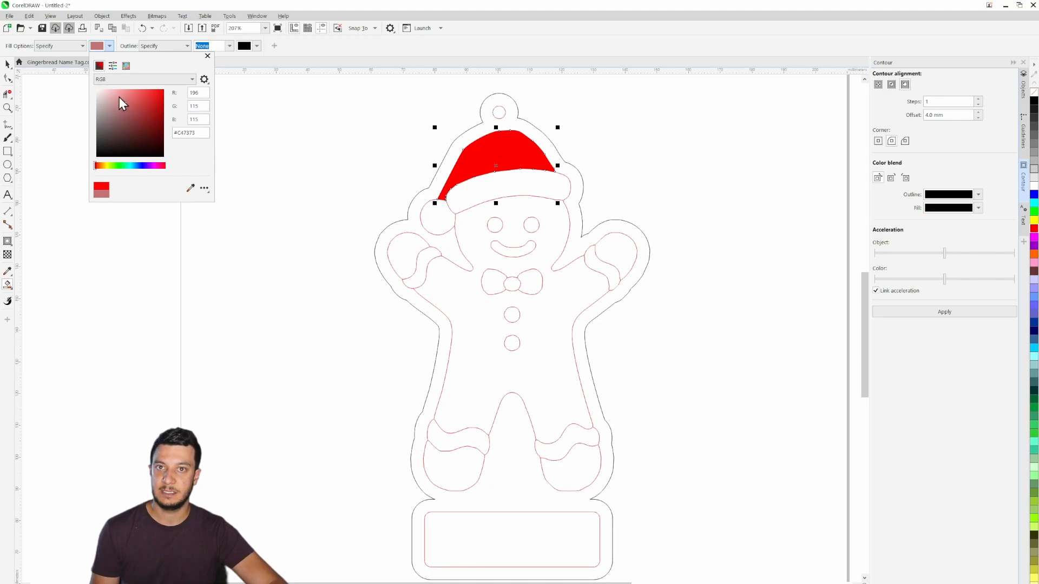
{"action": "left_click_drag", "start_coordinate": [119, 96], "coordinate": [112, 93]}
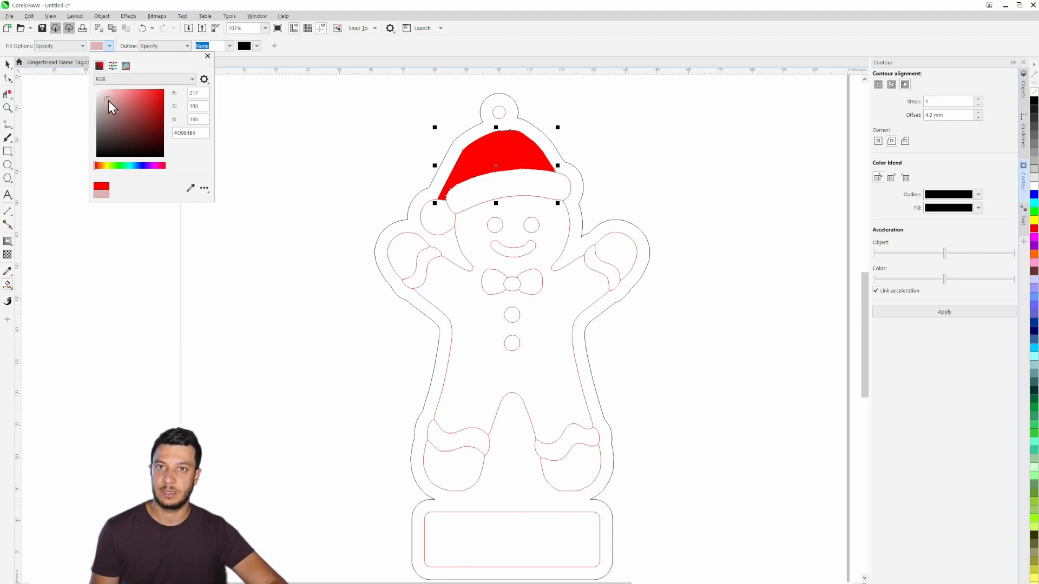
{"action": "left_click", "coordinate": [482, 338]}
{"action": "left_click", "coordinate": [479, 311]}
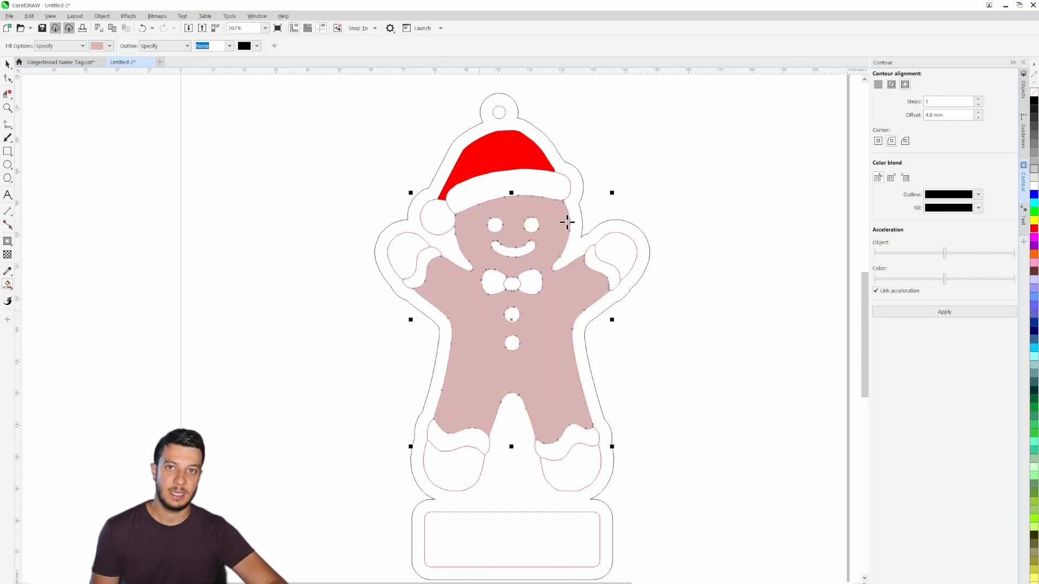
- Fill both hands and both feet of the gingerbread man with the same dusty pink
{"action": "left_click", "coordinate": [613, 268]}
{"action": "left_click", "coordinate": [563, 470]}
{"action": "left_click", "coordinate": [455, 465]}
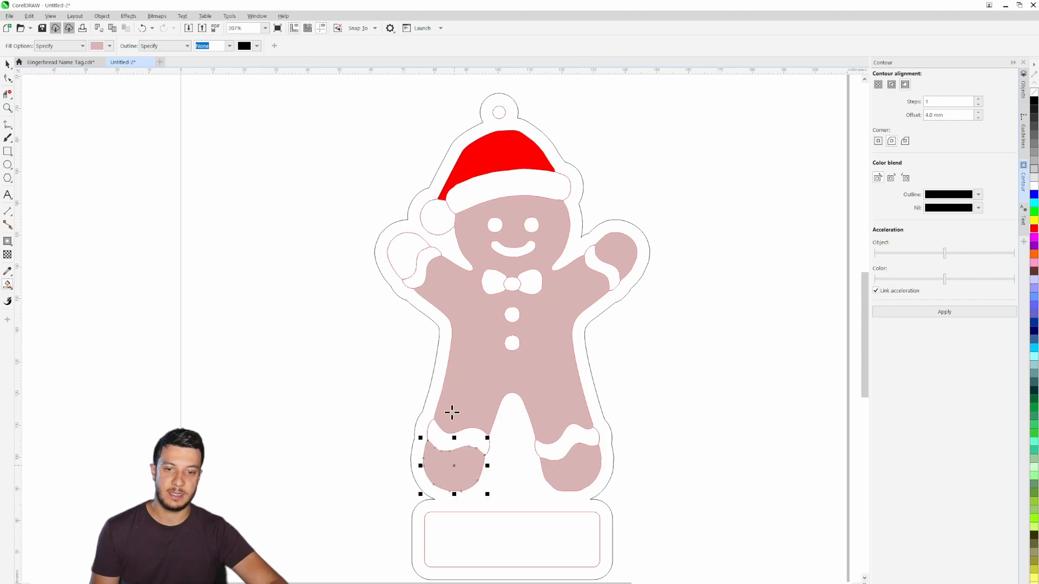
{"action": "left_click", "coordinate": [401, 262]}
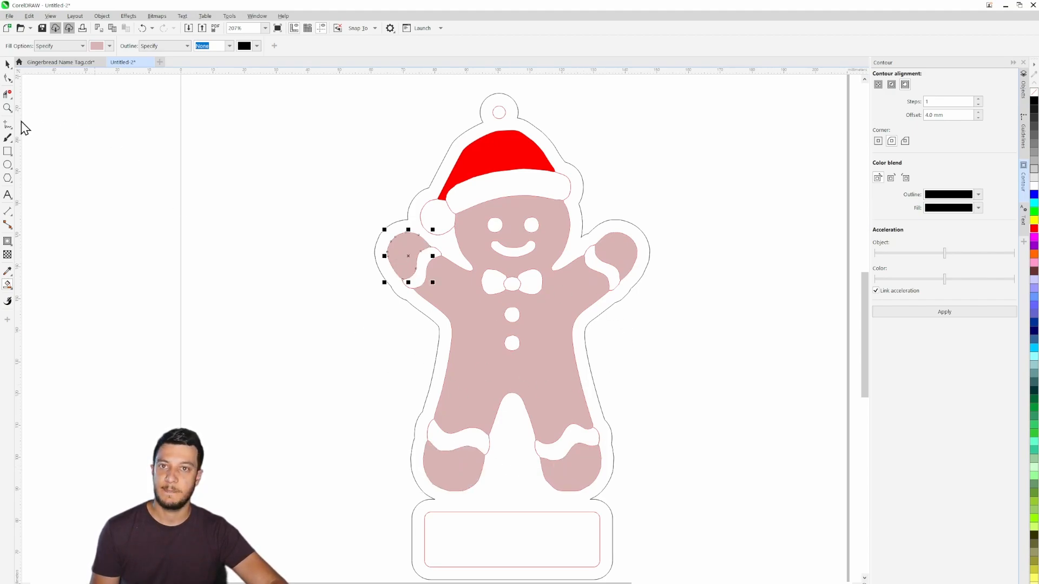
- Fill both wings of the bow tie with pure red, leaving the center knot unfilled
{"action": "left_click", "coordinate": [109, 45]}
{"action": "left_click_drag", "start_coordinate": [154, 97], "coordinate": [174, 84]}
{"action": "left_click", "coordinate": [491, 282]}
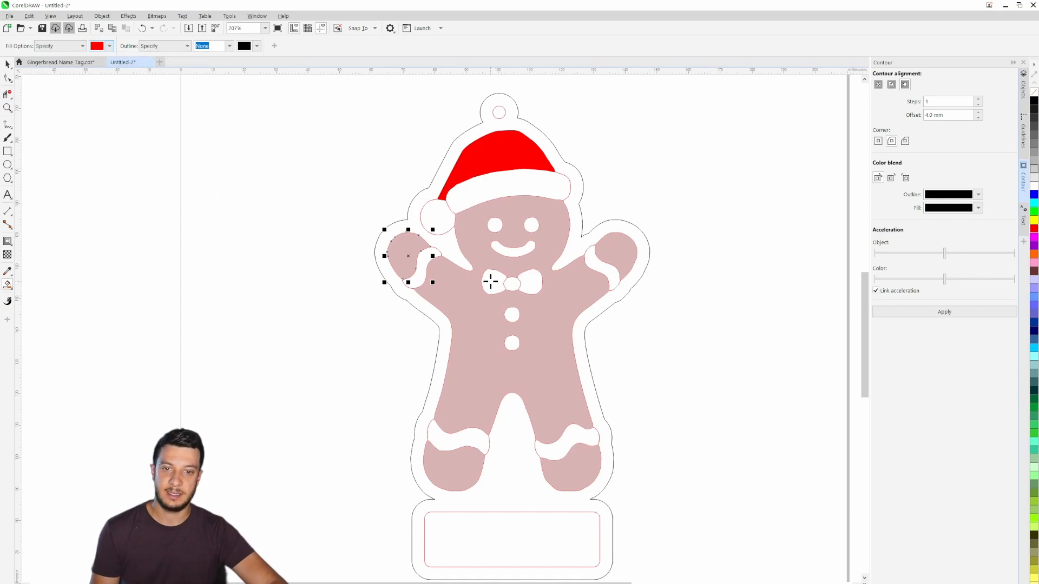
{"action": "left_click", "coordinate": [492, 281]}
{"action": "left_click", "coordinate": [536, 283]}
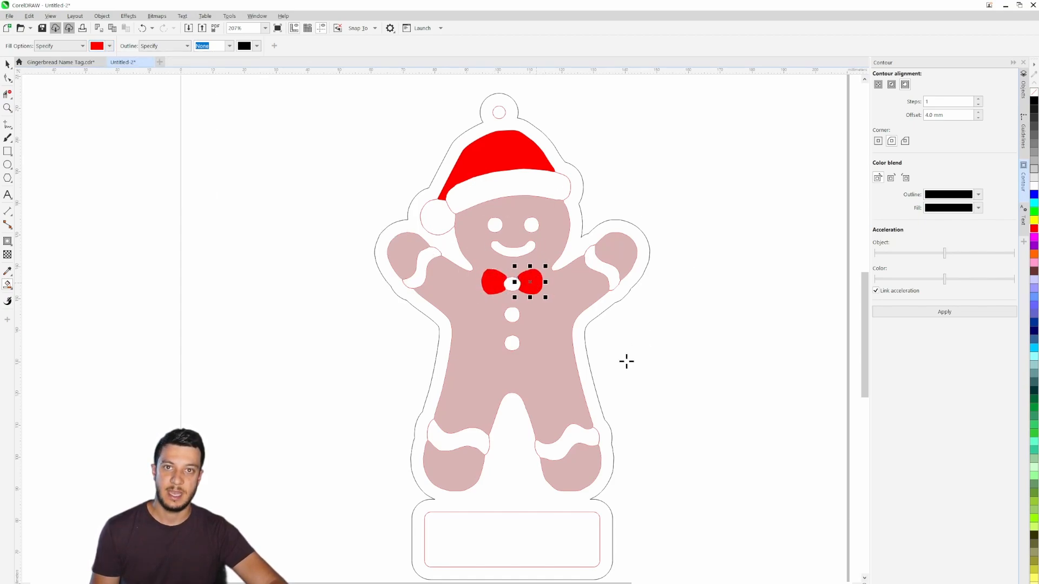
- Fill the backing border around the figure, hanging ring and name plate with dark brown, RGB 117, 82, 82
{"action": "left_click", "coordinate": [109, 45]}
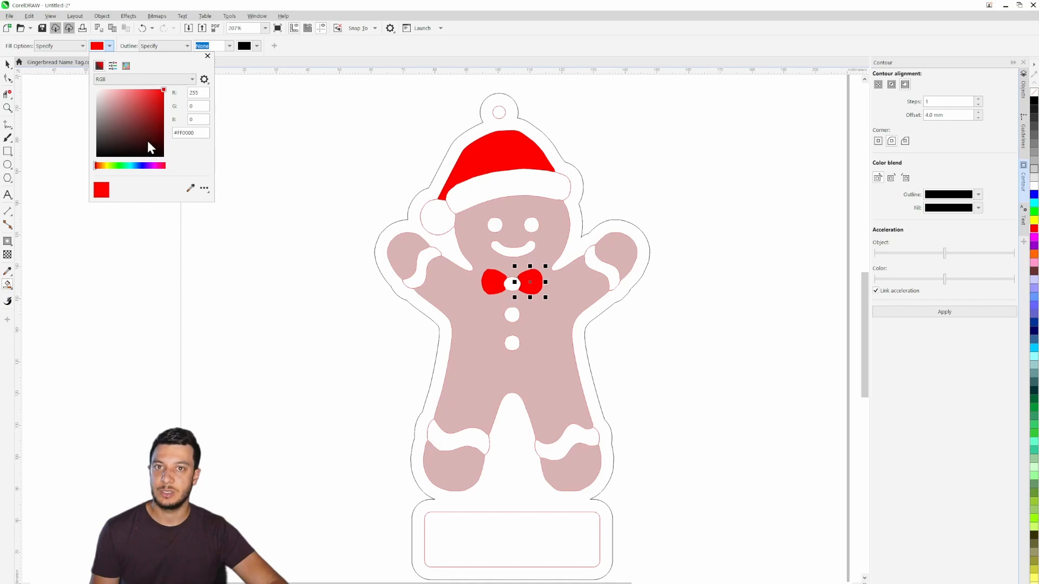
{"action": "left_click", "coordinate": [140, 136]}
{"action": "left_click", "coordinate": [117, 126]}
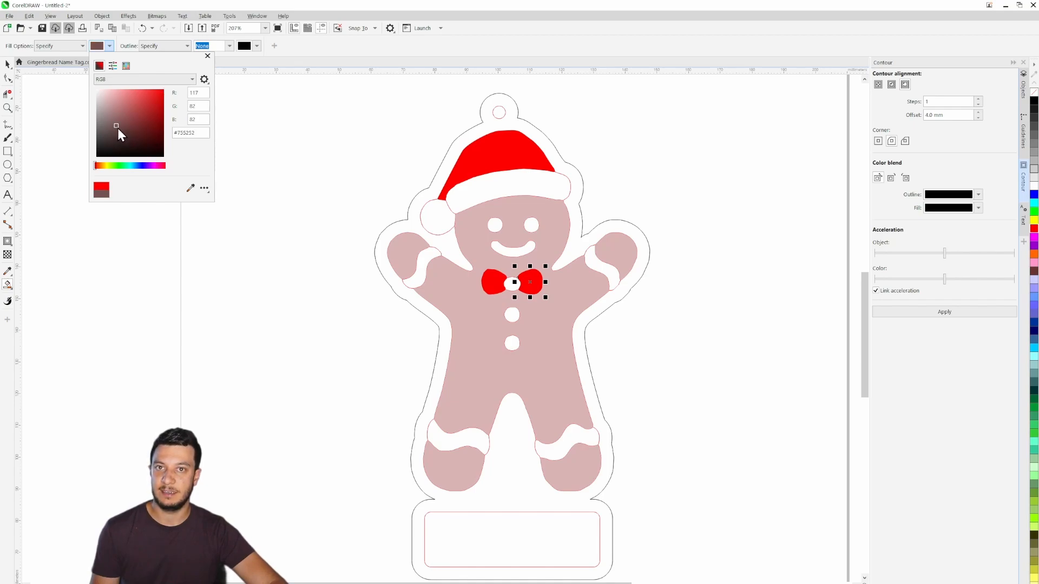
{"action": "left_click", "coordinate": [435, 395]}
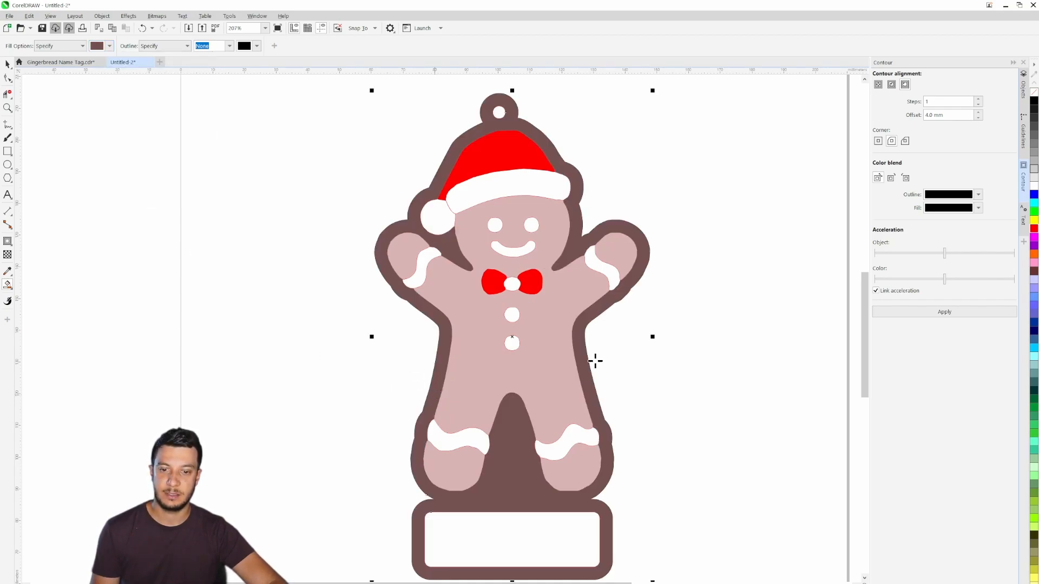
{"action": "left_click", "coordinate": [7, 64]}
{"action": "left_click", "coordinate": [358, 309]}
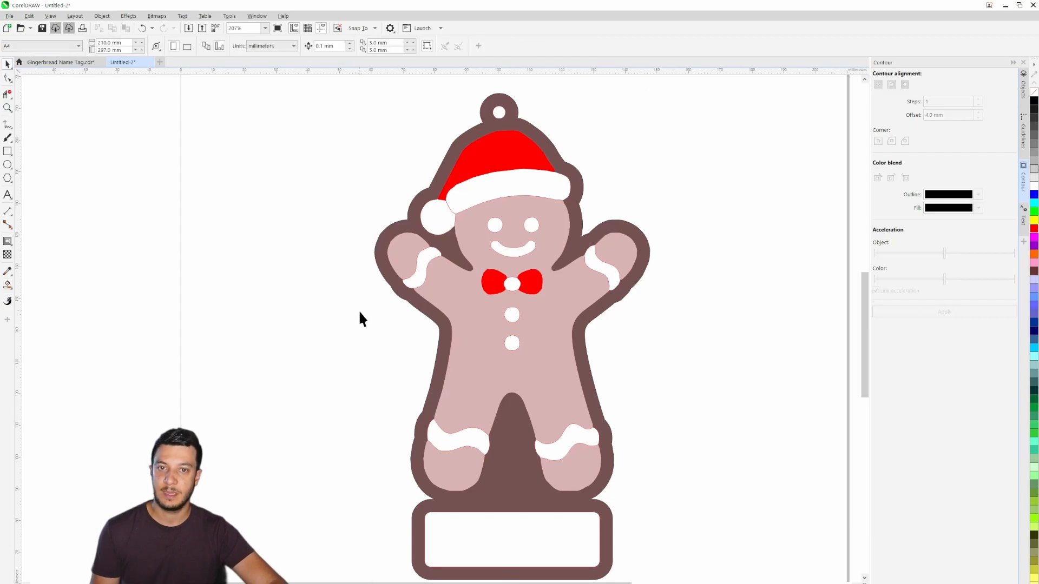
- Add the person's first name as Arial text inside the white name plate
{"action": "scroll", "coordinate": [358, 310], "scroll_direction": "down", "scroll_amount": 1}
{"action": "left_click", "coordinate": [7, 195]}
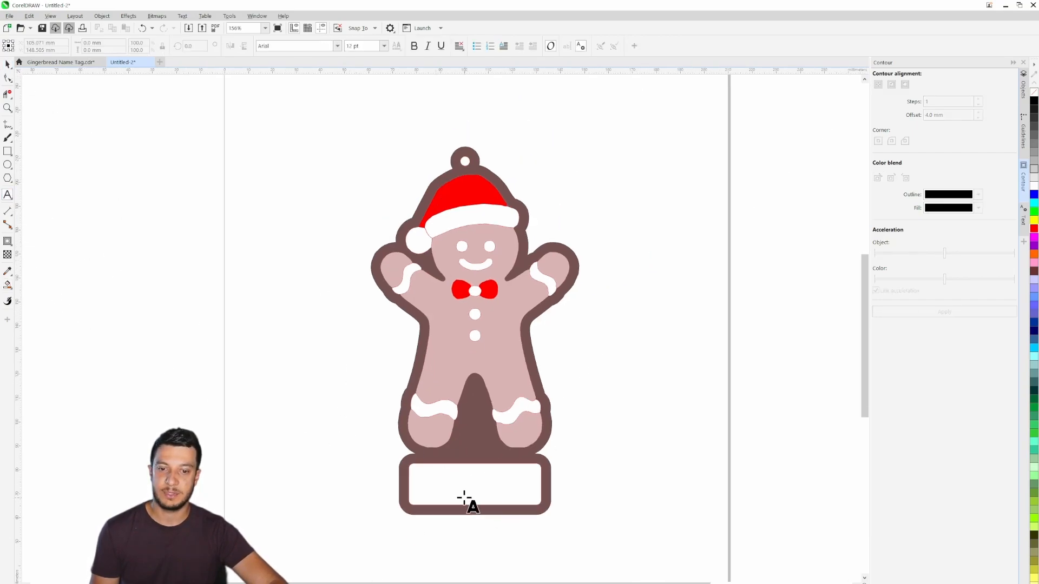
{"action": "left_click", "coordinate": [439, 490]}
{"action": "type", "text": "Adrian"}
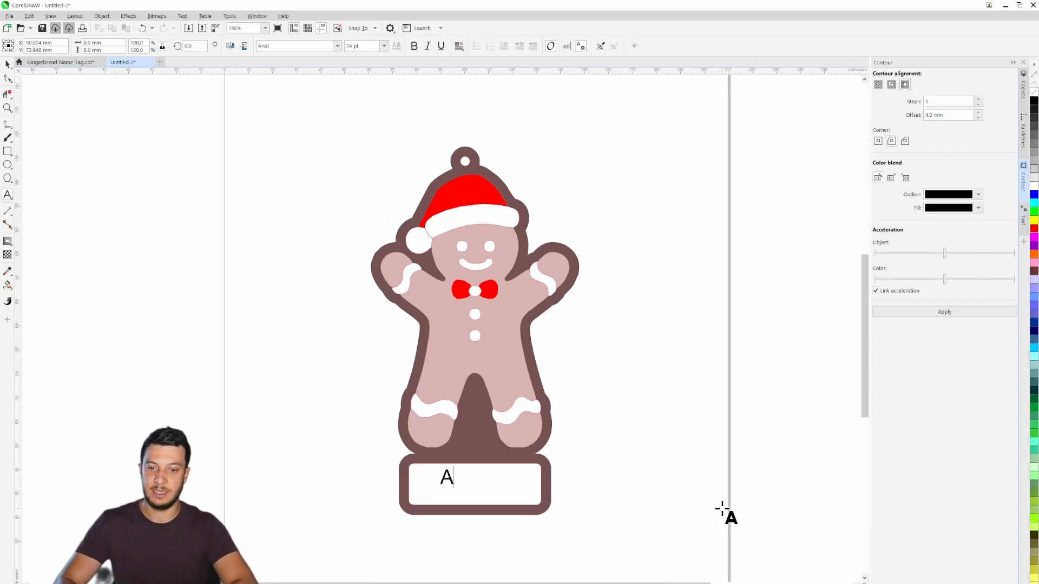
{"action": "left_click", "coordinate": [7, 63]}
- Enlarge the name text to about 38 pt and center it horizontally and vertically in the name plate
{"action": "scroll", "coordinate": [468, 536], "scroll_direction": "up", "scroll_amount": 1}
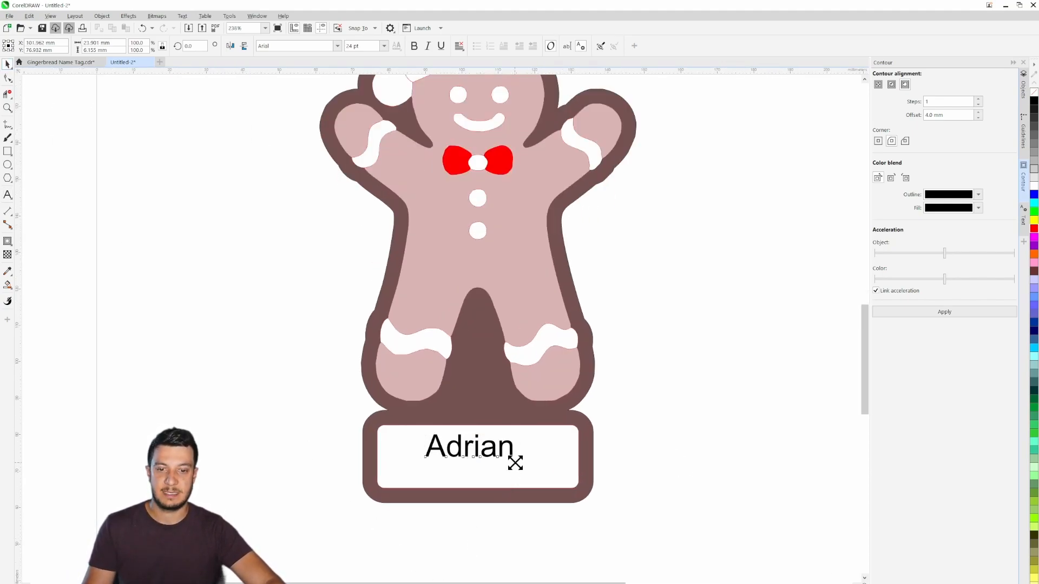
{"action": "left_click_drag", "start_coordinate": [515, 461], "coordinate": [538, 472]}
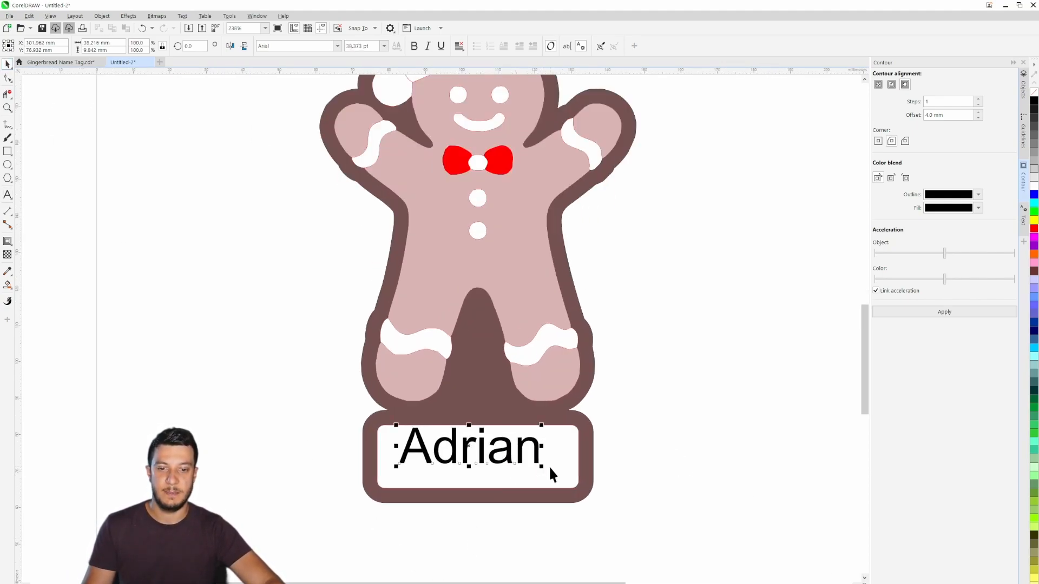
{"action": "left_click", "coordinate": [551, 470], "text": "shift"}
{"action": "key", "text": "e"}
{"action": "key", "text": "c"}
{"action": "left_click", "coordinate": [680, 475]}
- Examine the finished color-filled tag from the hanging ring down to the name plate
{"action": "scroll", "coordinate": [580, 449], "scroll_direction": "down", "scroll_amount": 2}
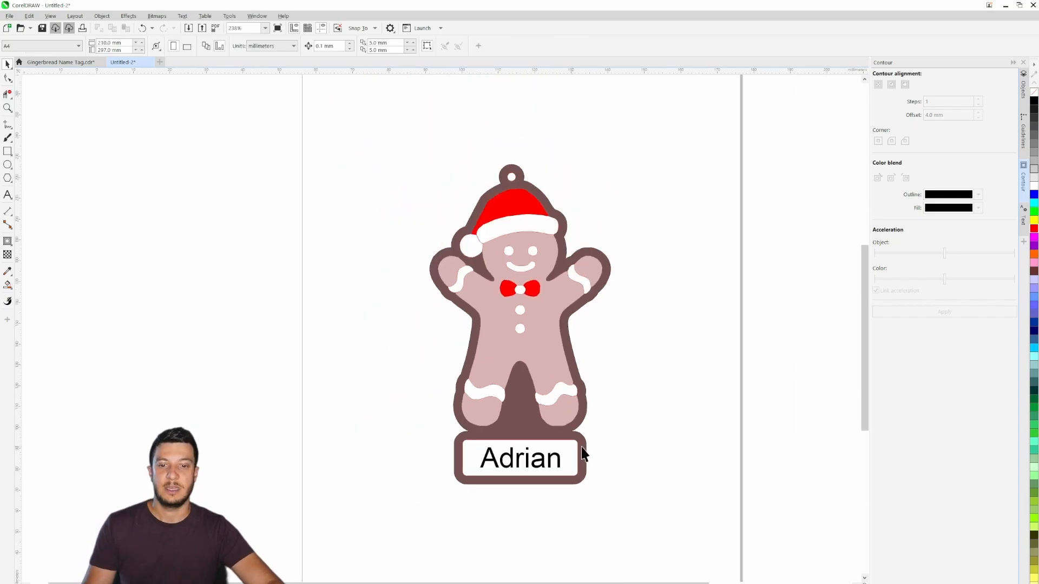
{"action": "left_click_drag", "start_coordinate": [620, 331], "coordinate": [655, 329]}
{"action": "scroll", "coordinate": [607, 366], "scroll_direction": "up", "scroll_amount": 1}
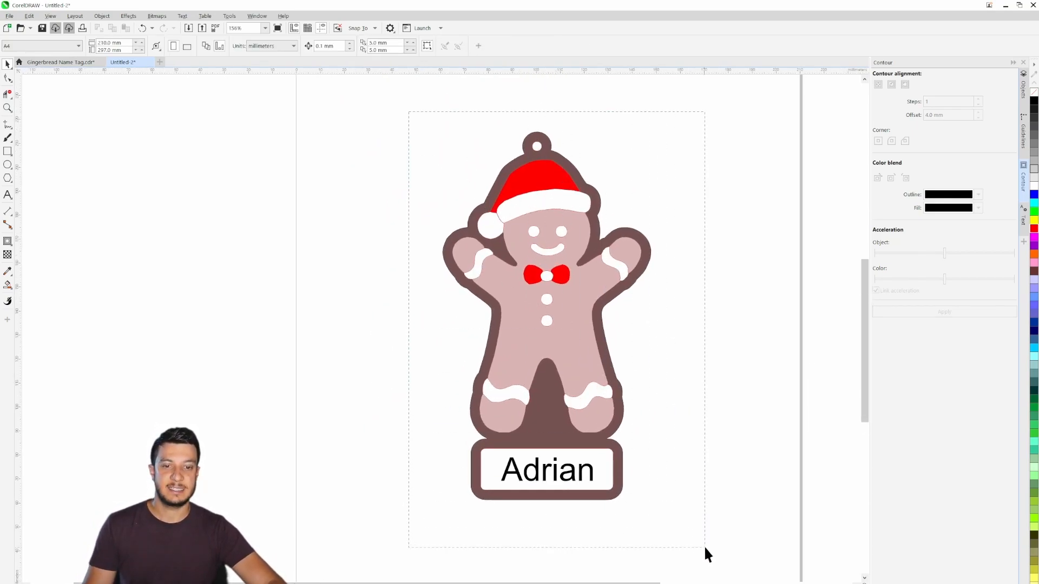
{"action": "left_click_drag", "start_coordinate": [705, 548], "coordinate": [704, 548]}
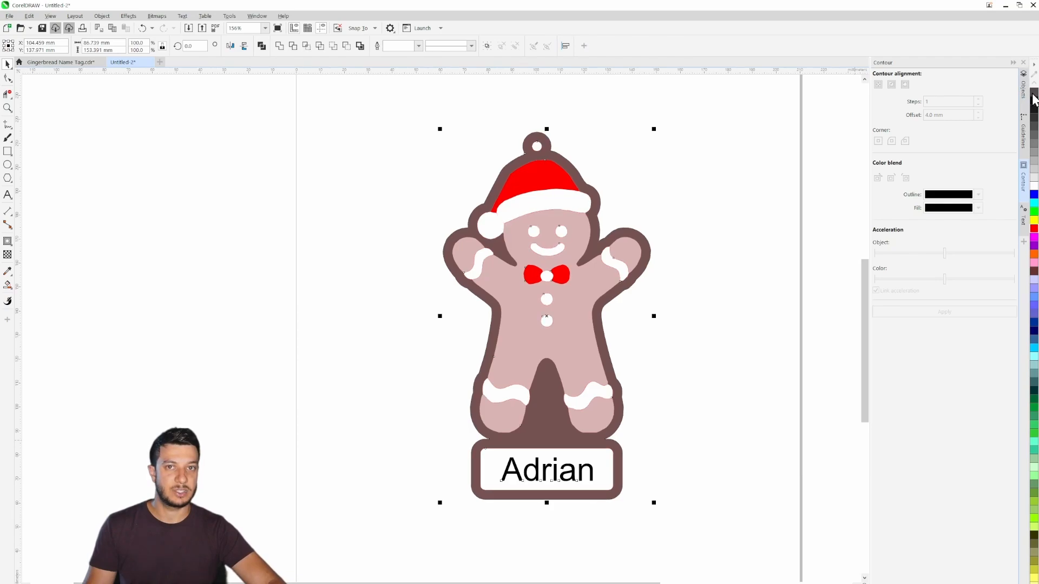
{"action": "left_click", "coordinate": [696, 333]}
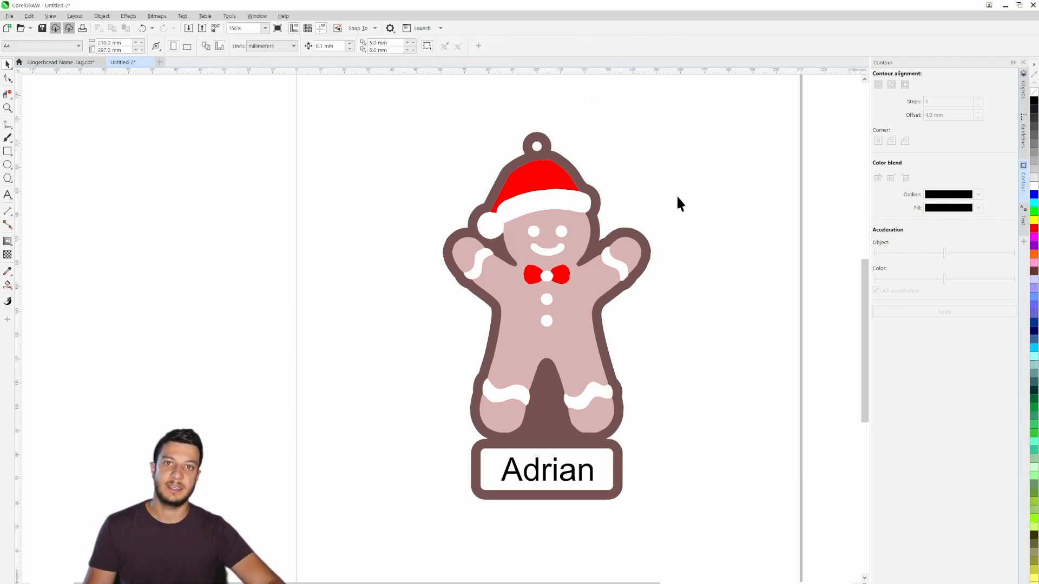
{"action": "scroll", "coordinate": [703, 294], "scroll_direction": "up", "scroll_amount": 2}
{"action": "left_click_drag", "start_coordinate": [431, 333], "coordinate": [573, 362]}
{"action": "scroll", "coordinate": [574, 364], "scroll_direction": "down", "scroll_amount": 1}
{"action": "left_click_drag", "start_coordinate": [774, 376], "coordinate": [769, 344]}
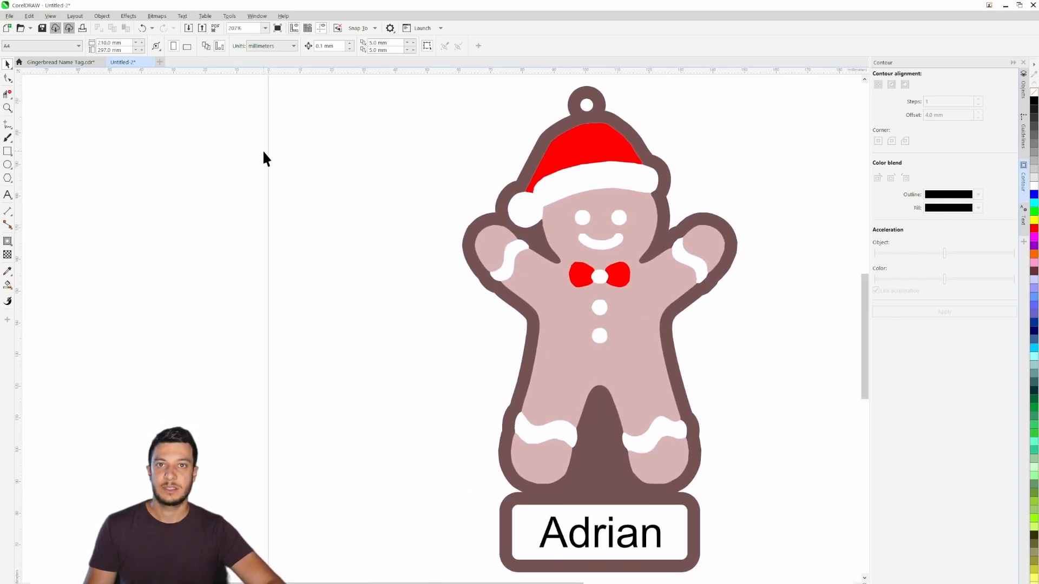